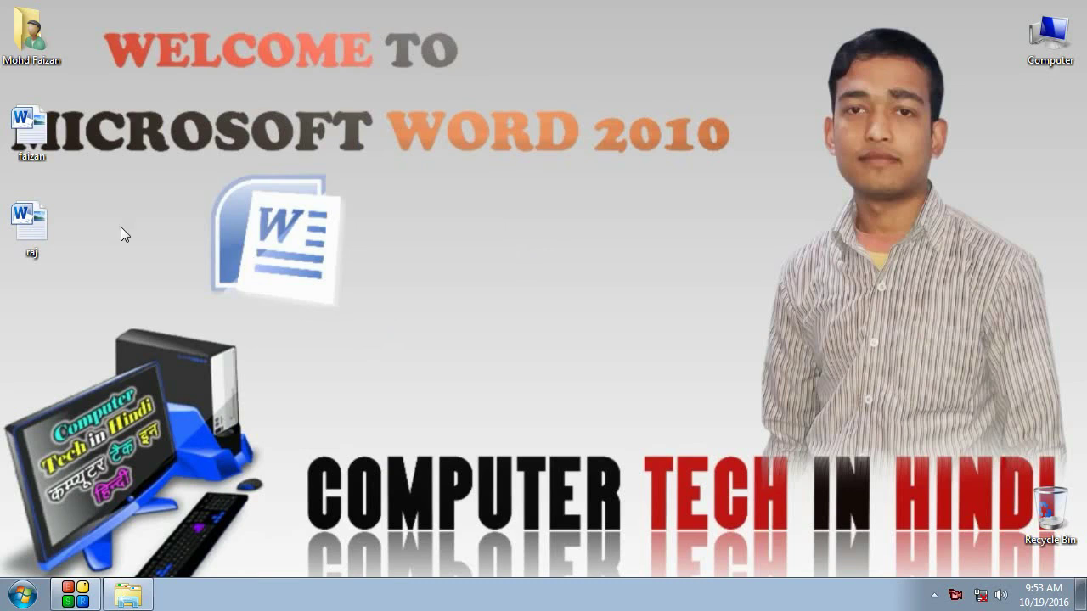
Open the 'faizan' Word document from the desktop.
double_click(36, 136)
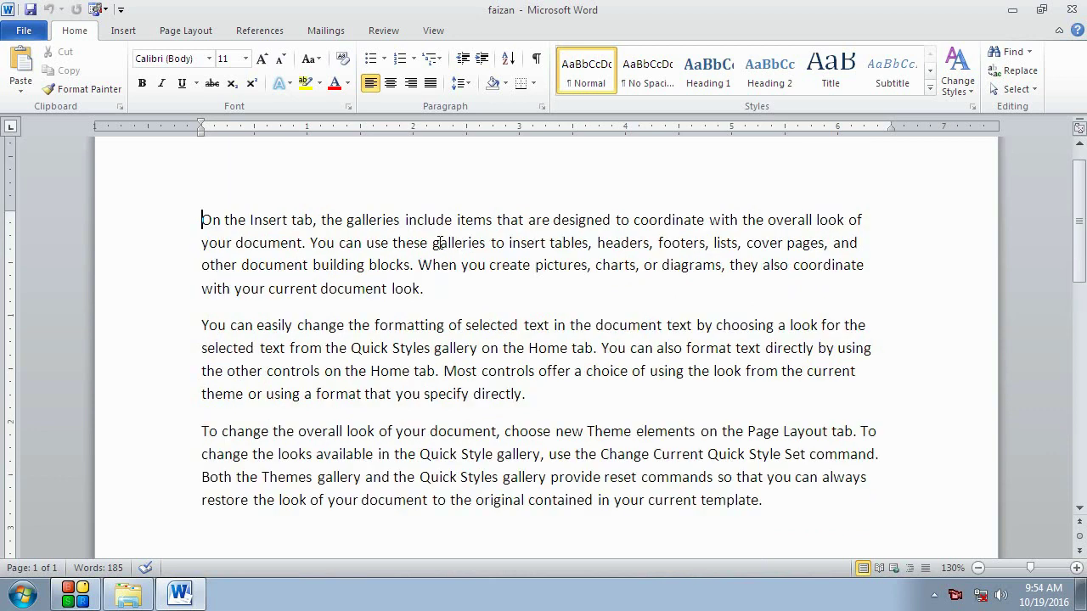
Scroll down briefly and back to the top of the three-paragraph document.
scroll(406, 324, "down", 2)
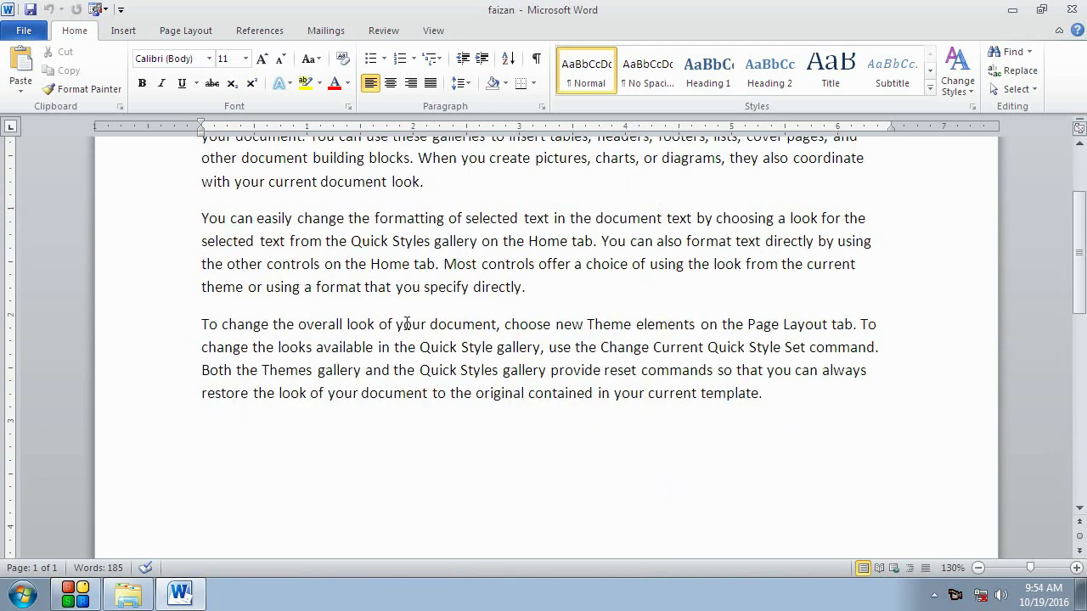
scroll(407, 323, "up", 2)
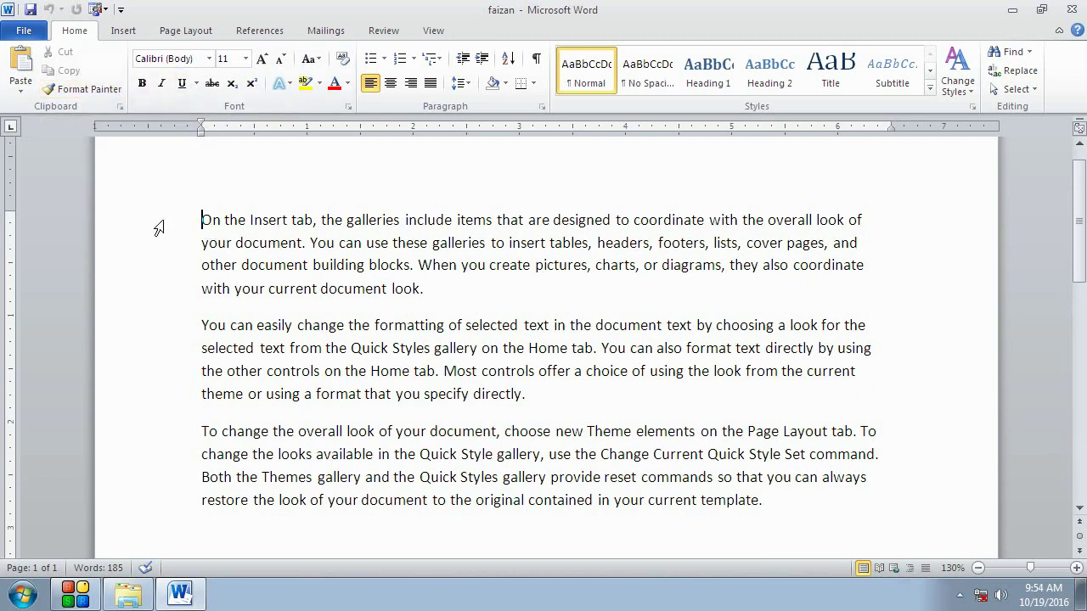
Select the first paragraph and apply the Bloody font to it.
left_click_drag(201, 220, 427, 289)
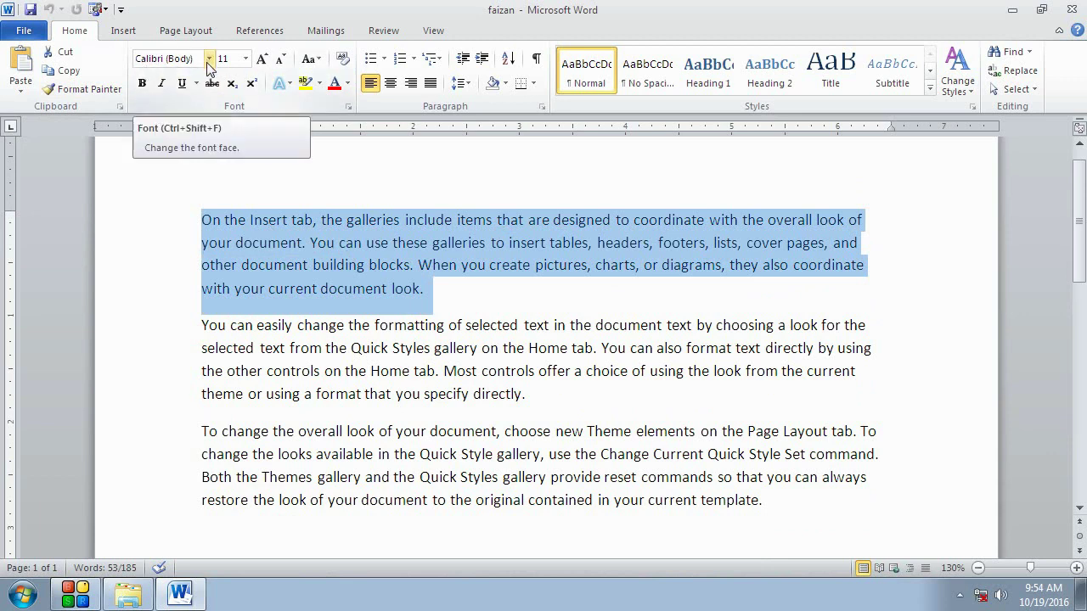
left_click(289, 241)
left_click_drag(203, 220, 408, 289)
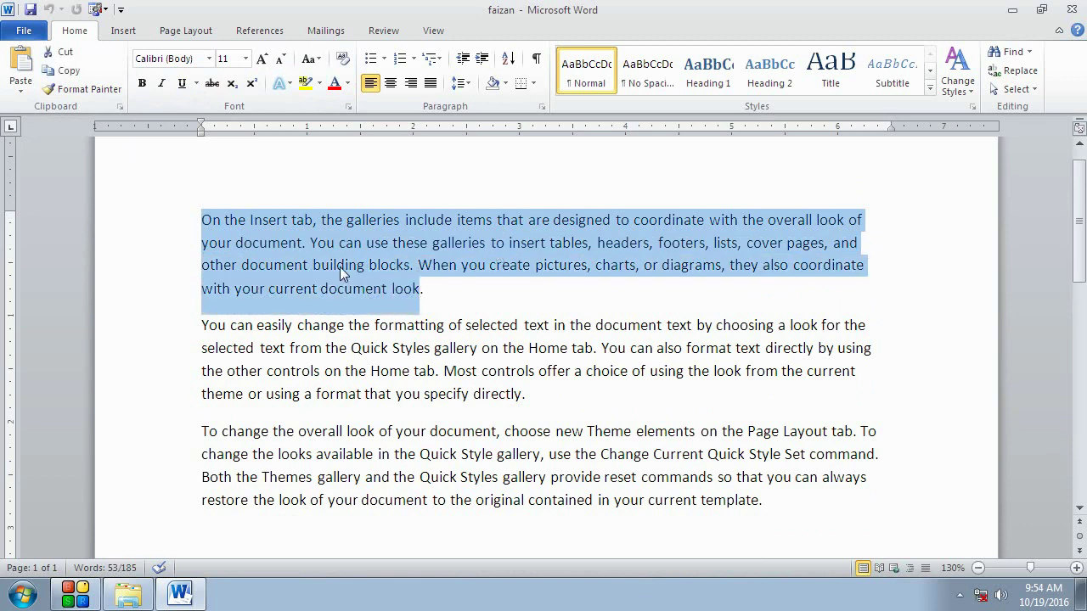
left_click(209, 59)
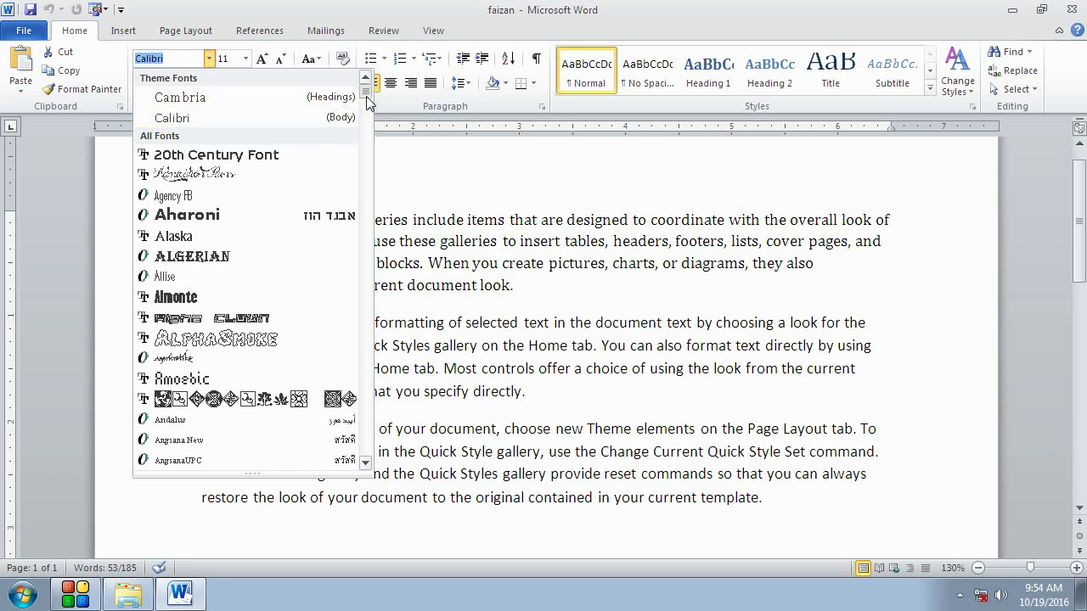
left_click_drag(366, 97, 367, 138)
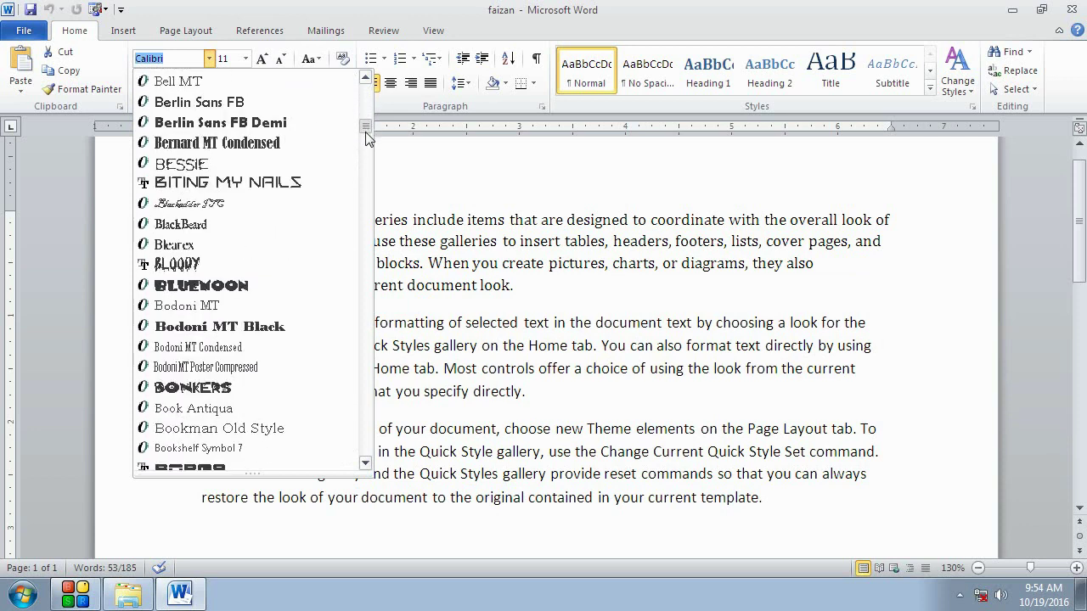
scroll(366, 136, "down", 2)
scroll(367, 138, "up", 1)
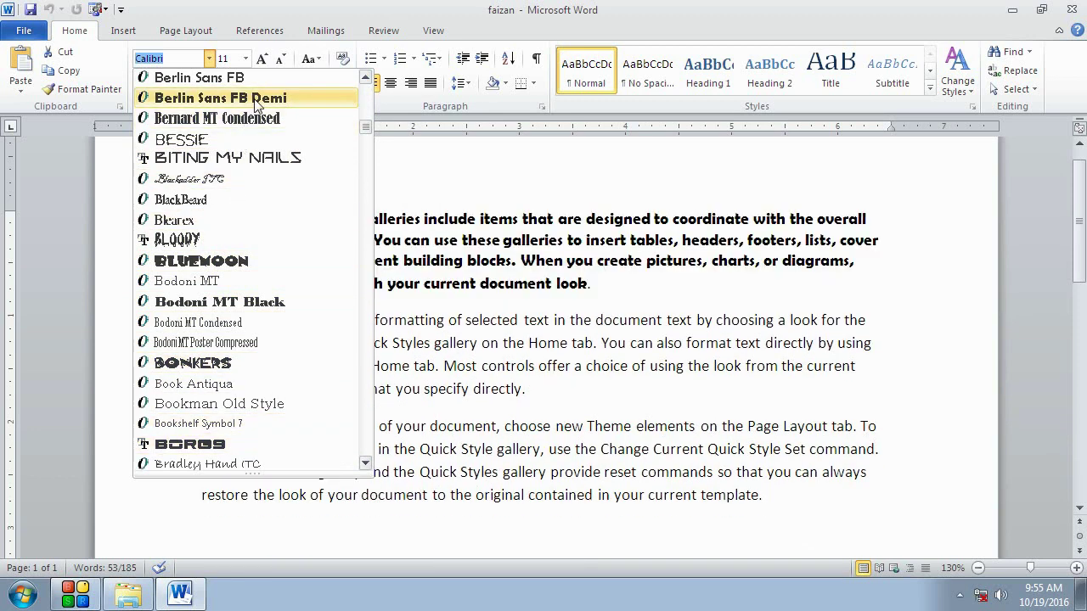
scroll(255, 101, "up", 2)
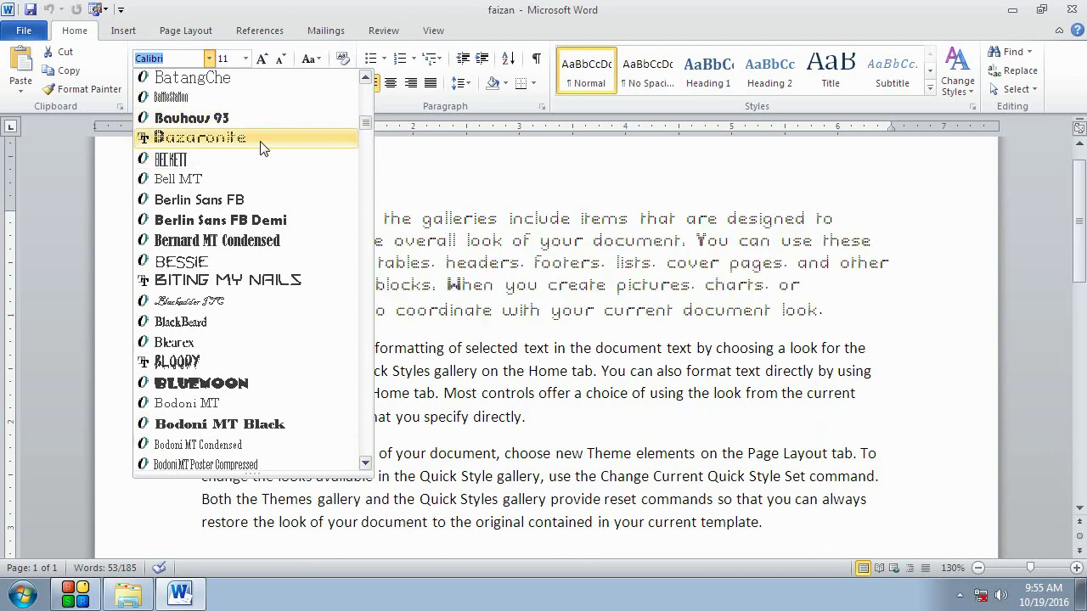
scroll(259, 219, "down", 1)
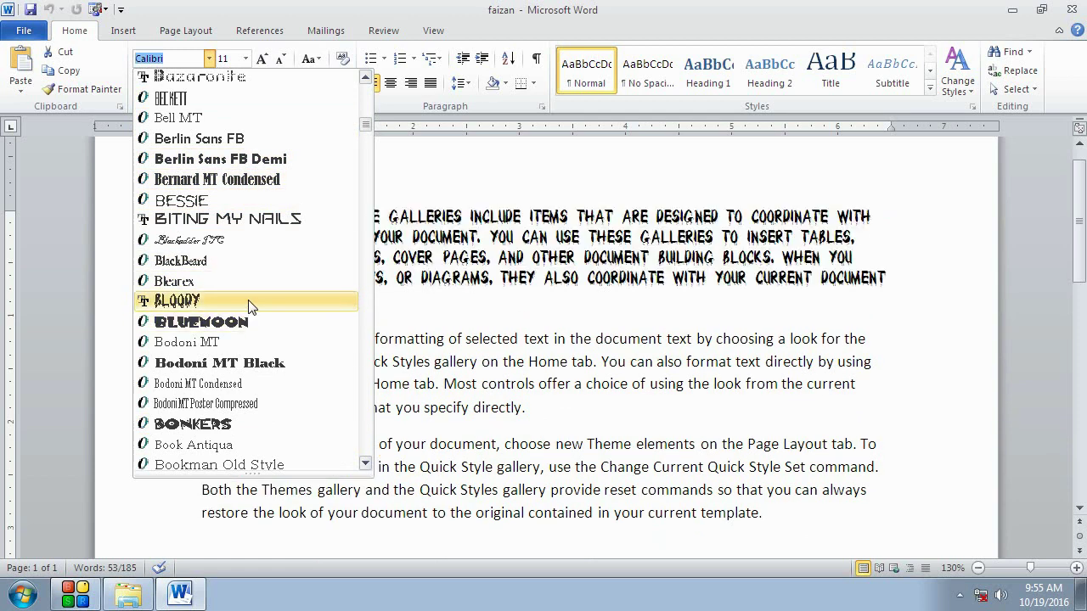
left_click(250, 302)
left_click(323, 299)
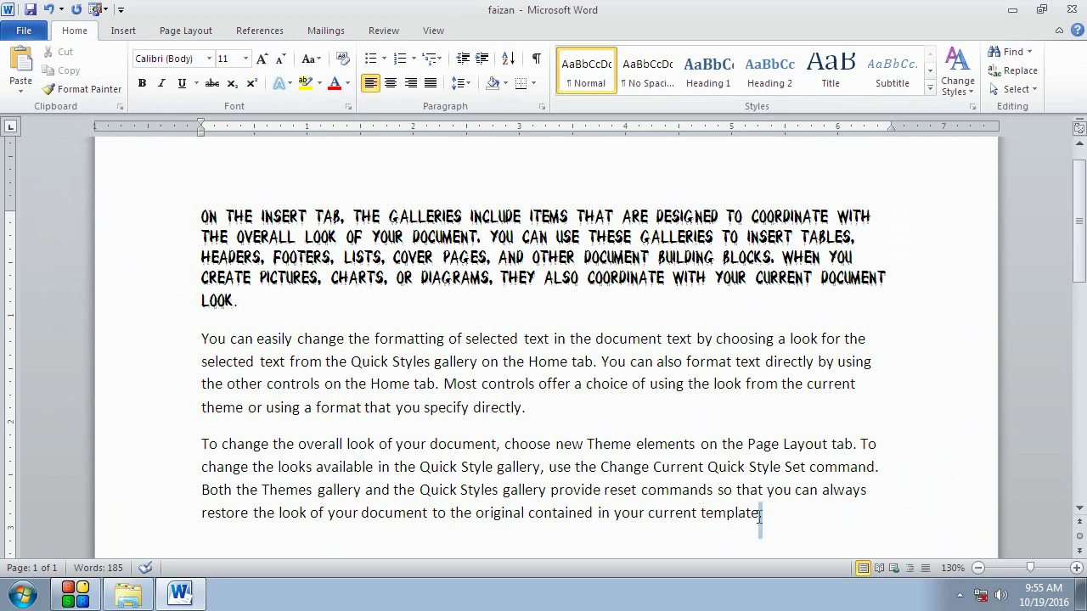
Select all the document text and set its font size to 9 pt.
left_click_drag(762, 514, 198, 214)
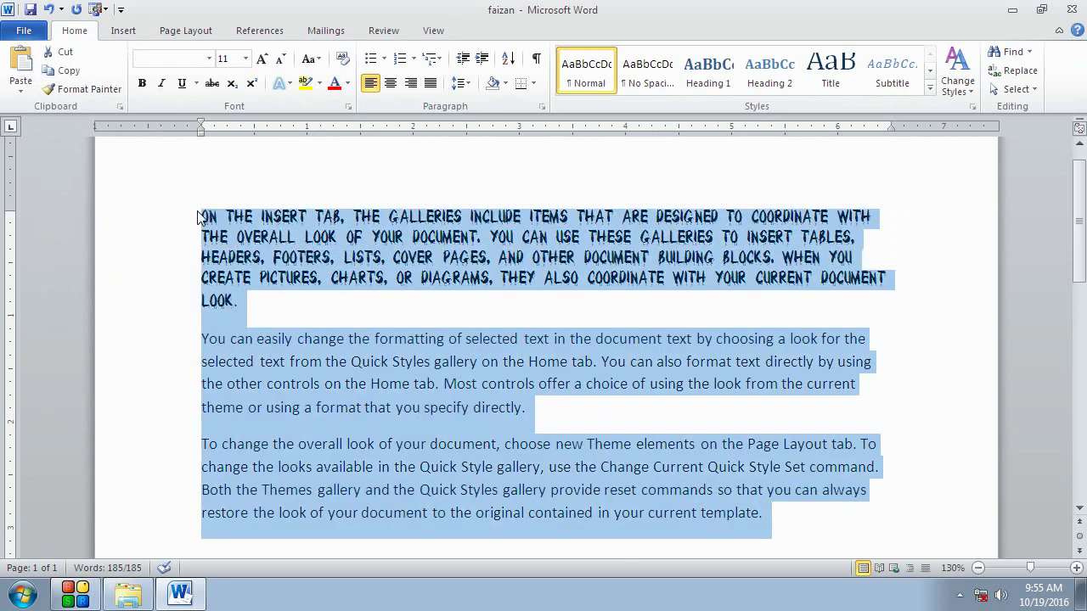
left_click(245, 59)
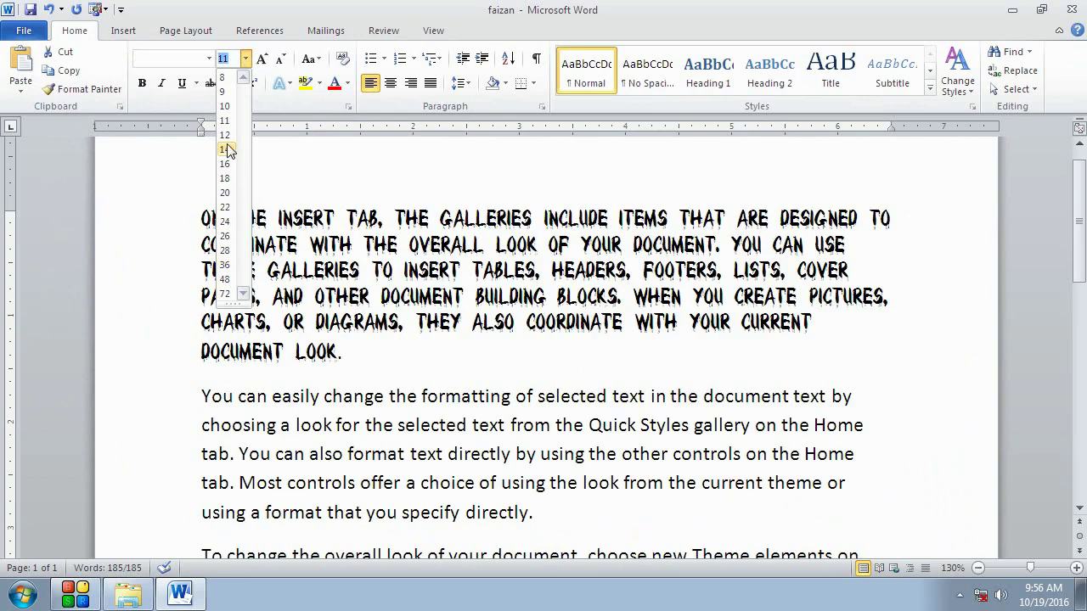
left_click(225, 93)
left_click(454, 323)
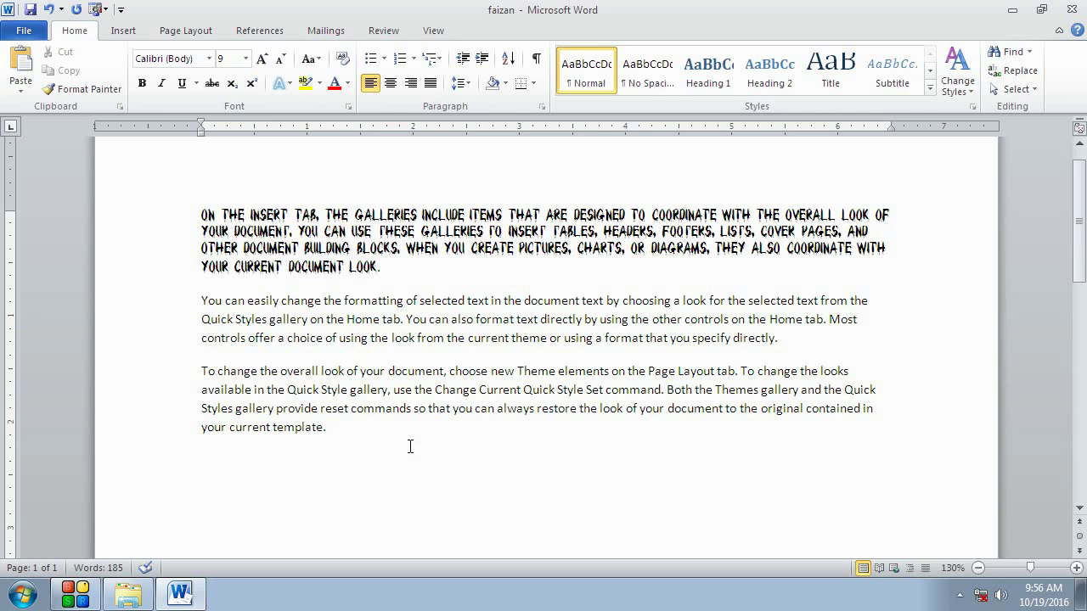
Set the second and third paragraphs to 100 pt, then 36 pt, then back to 9 pt.
left_click_drag(362, 438, 200, 307)
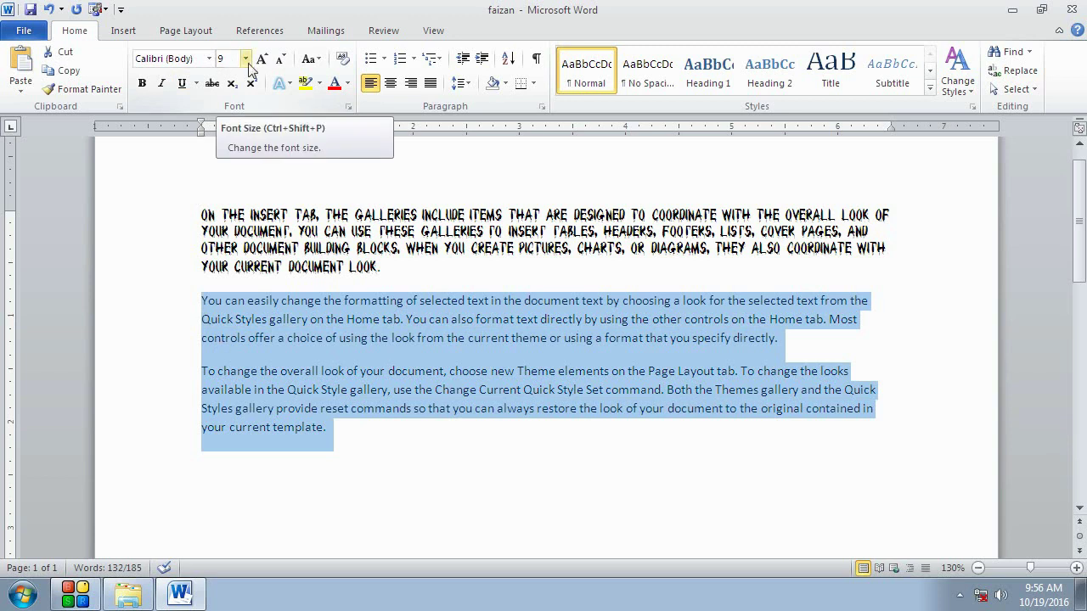
left_click(245, 59)
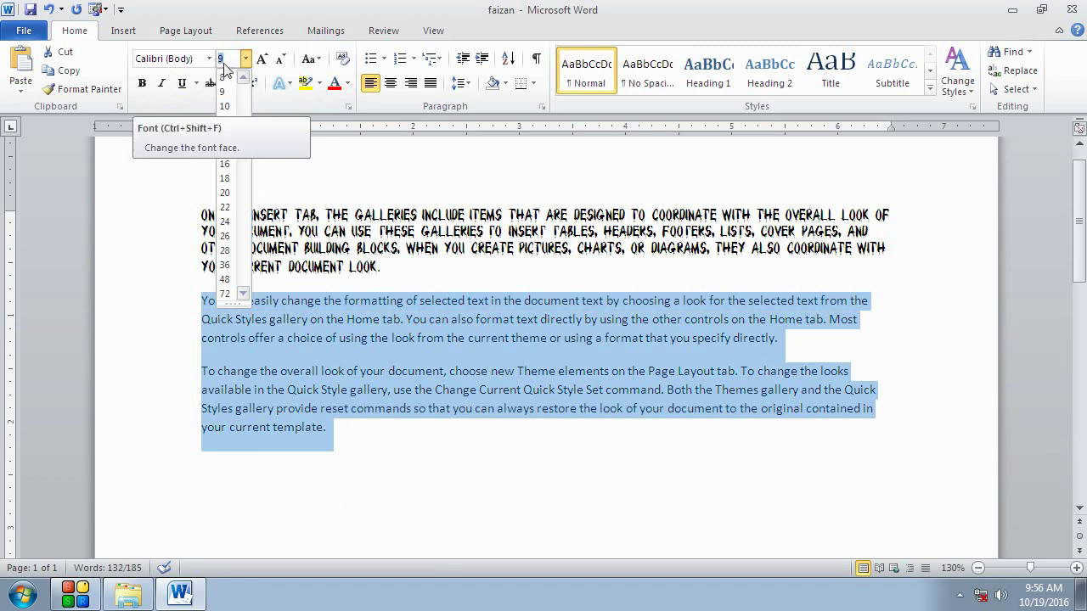
type("100")
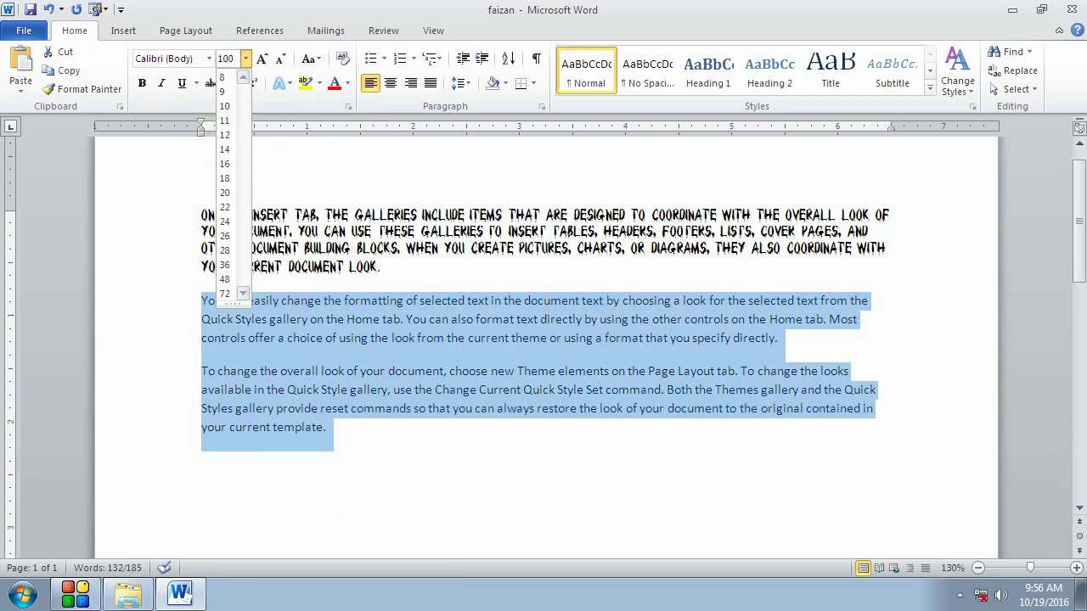
key("Return")
scroll(426, 369, "down", 2)
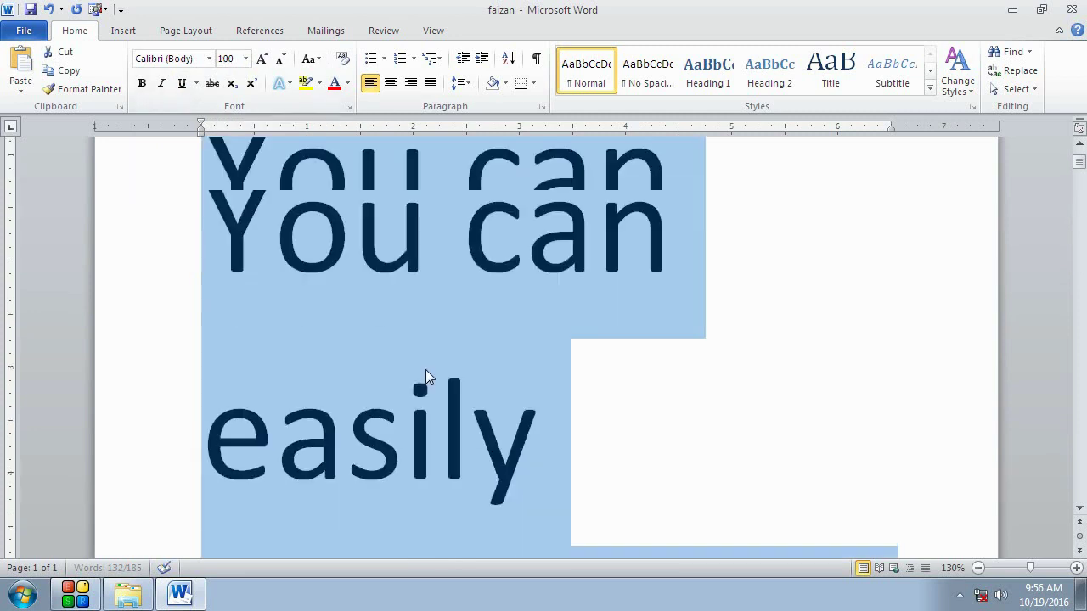
scroll(426, 370, "up", 3)
left_click(246, 59)
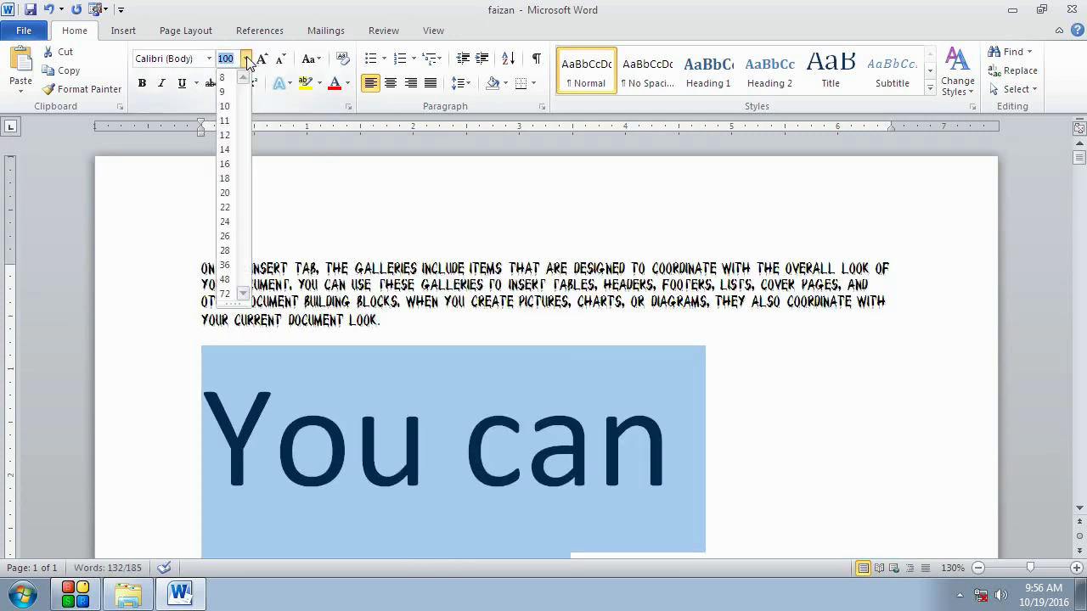
left_click(225, 265)
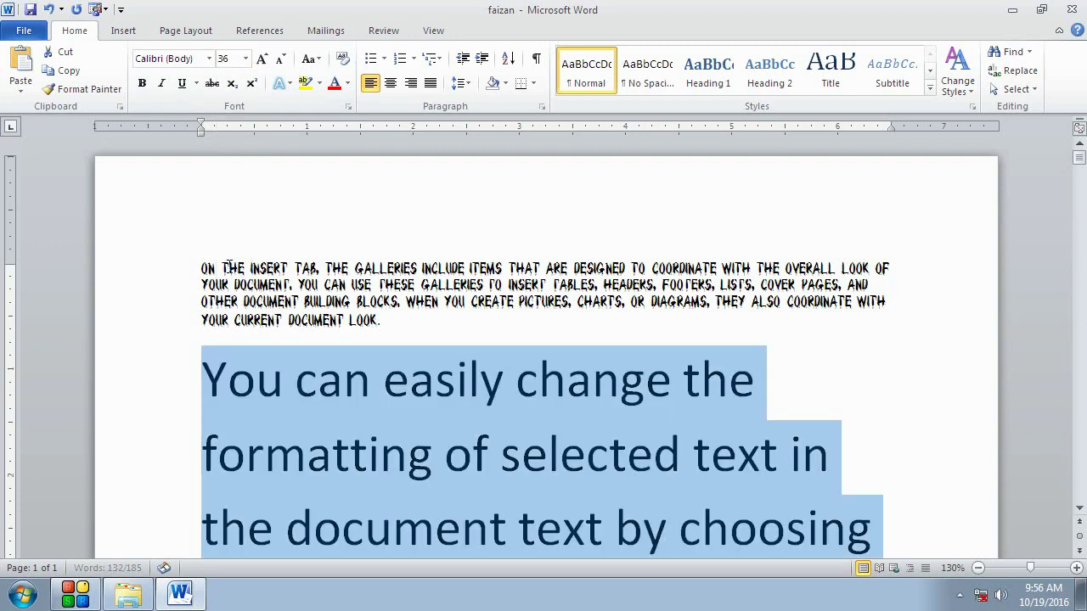
left_click(245, 59)
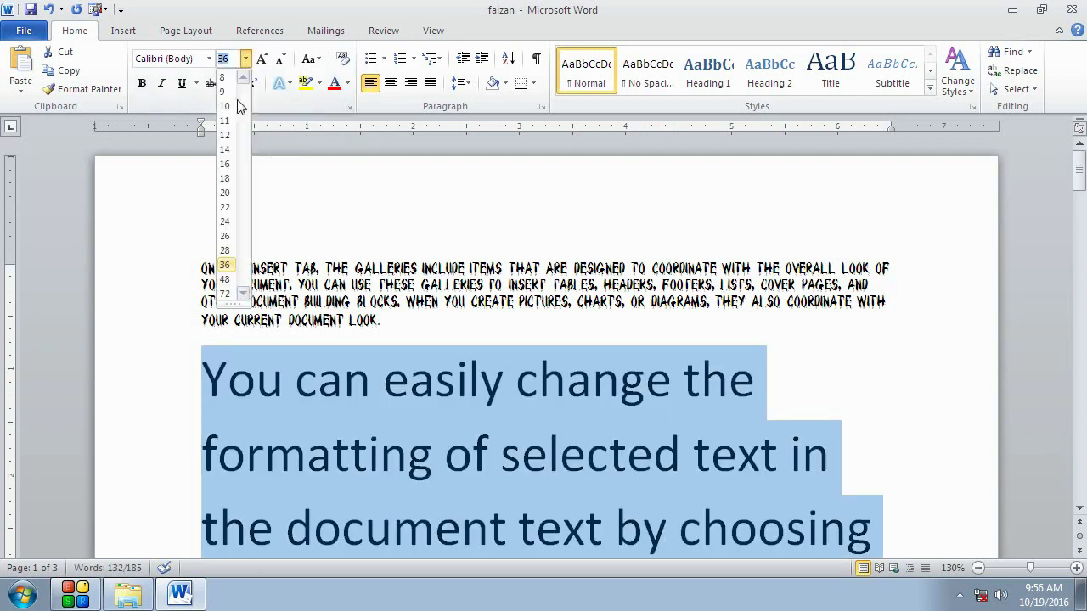
left_click(225, 92)
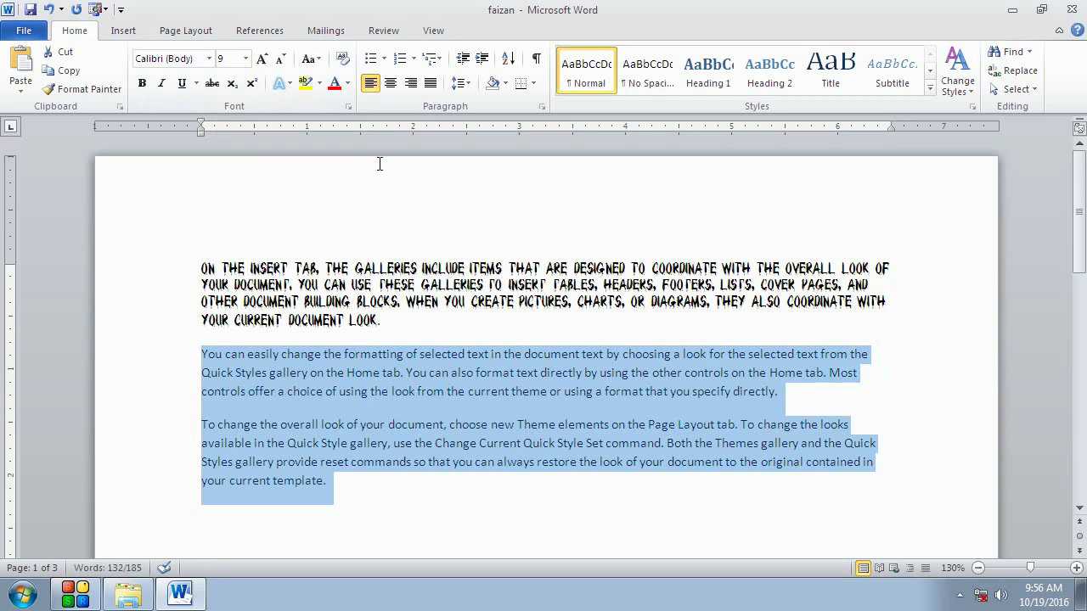
Use Grow and Shrink Font to nudge the paragraphs up, down to 7 pt, then back to 9 pt.
left_click(262, 63)
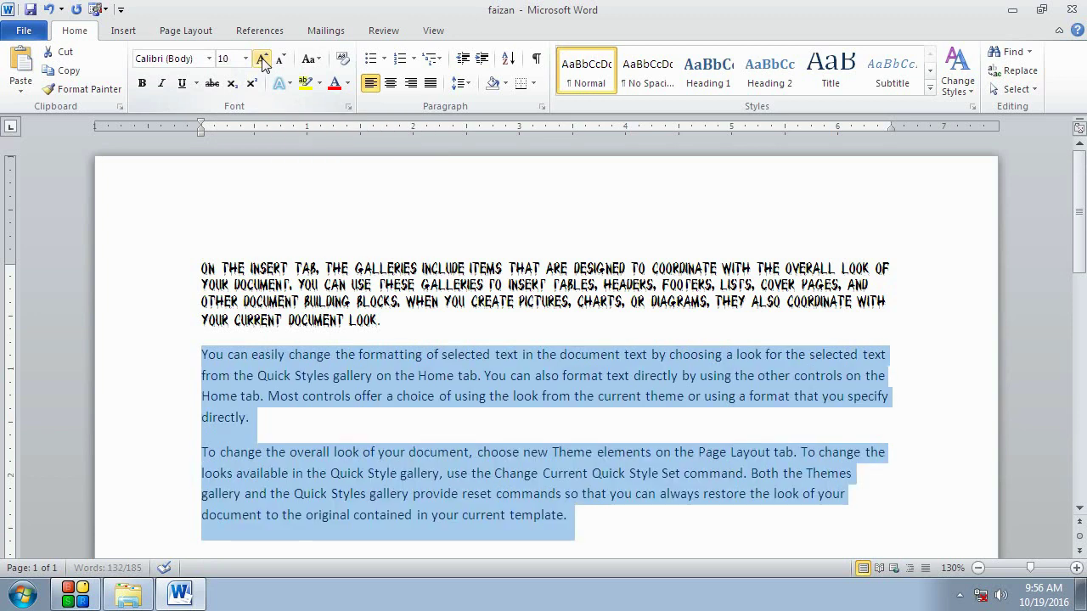
left_click(263, 64)
left_click(263, 64)
left_click(263, 64)
left_click(262, 64)
left_click(262, 63)
left_click(282, 63)
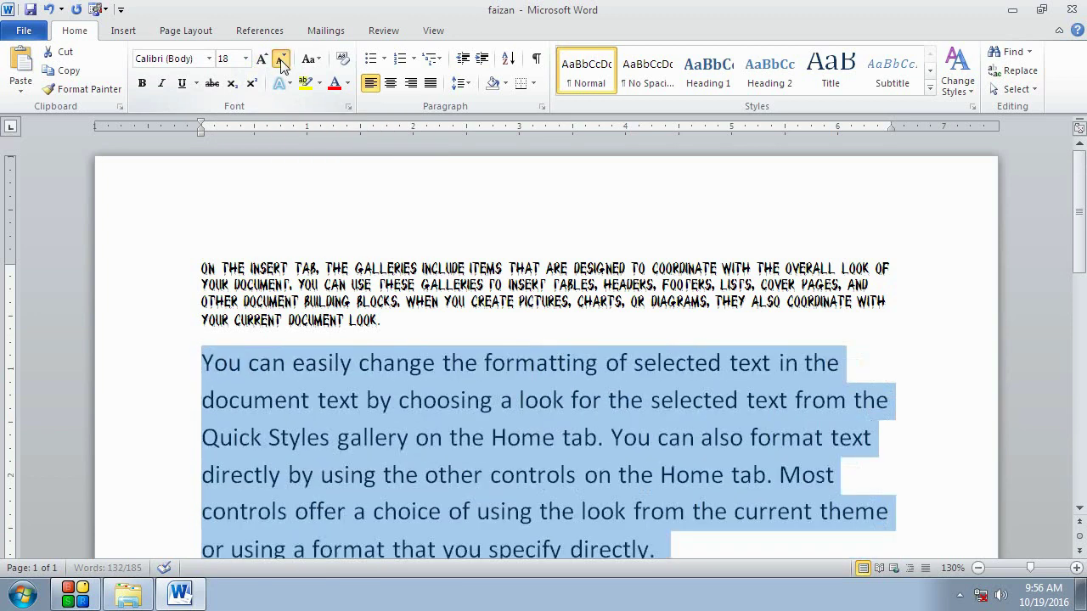
left_click(281, 63)
left_click(281, 63)
left_click(282, 63)
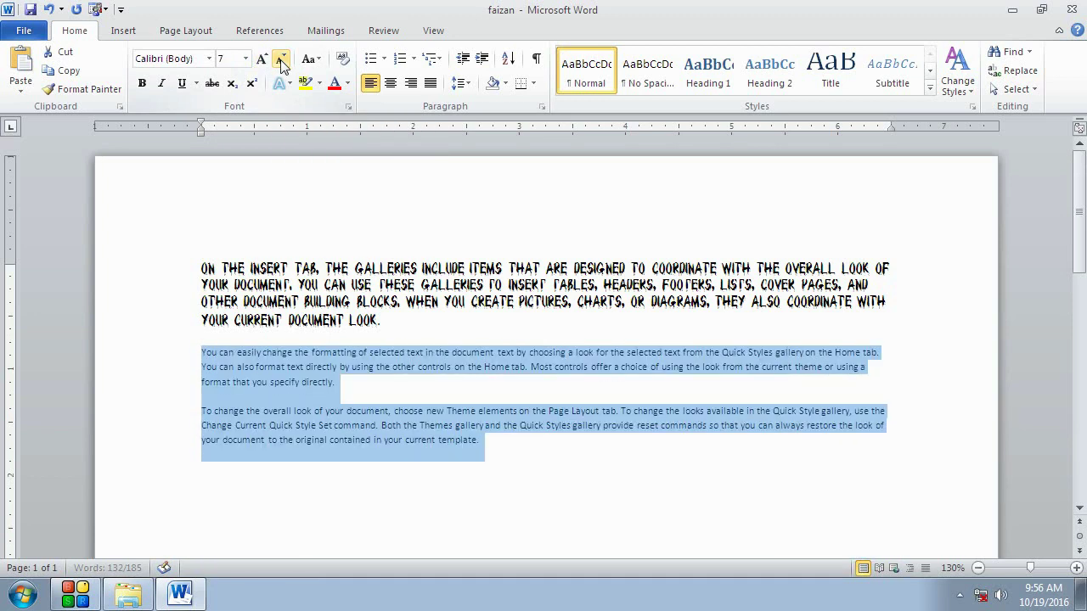
left_click(262, 63)
left_click(262, 62)
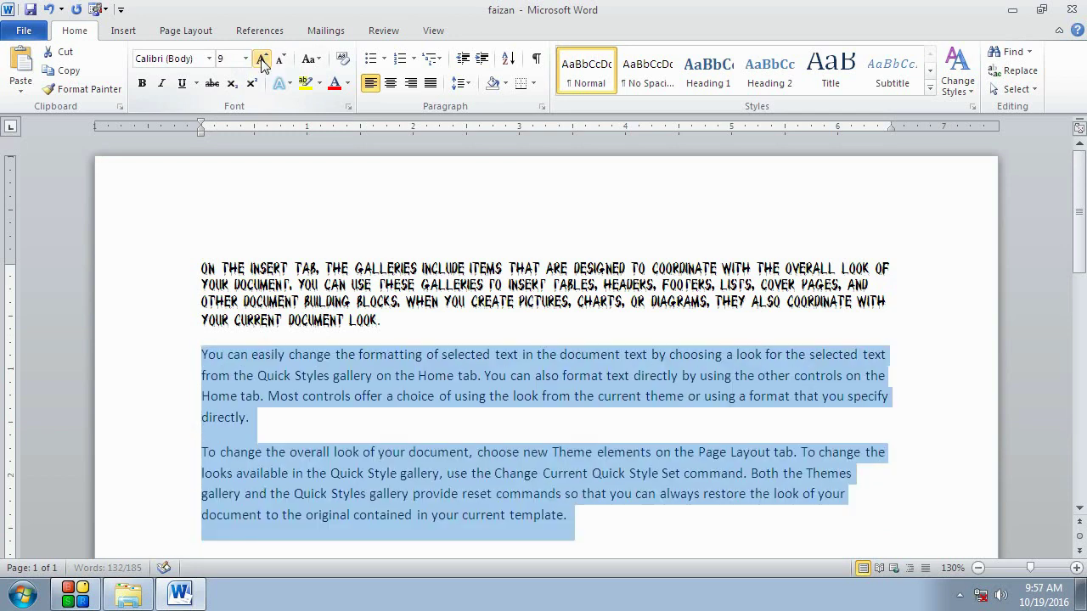
Grow the two paragraphs' font size step by step up to 190 pt.
double_click(263, 63)
double_click(263, 63)
double_click(262, 63)
double_click(262, 63)
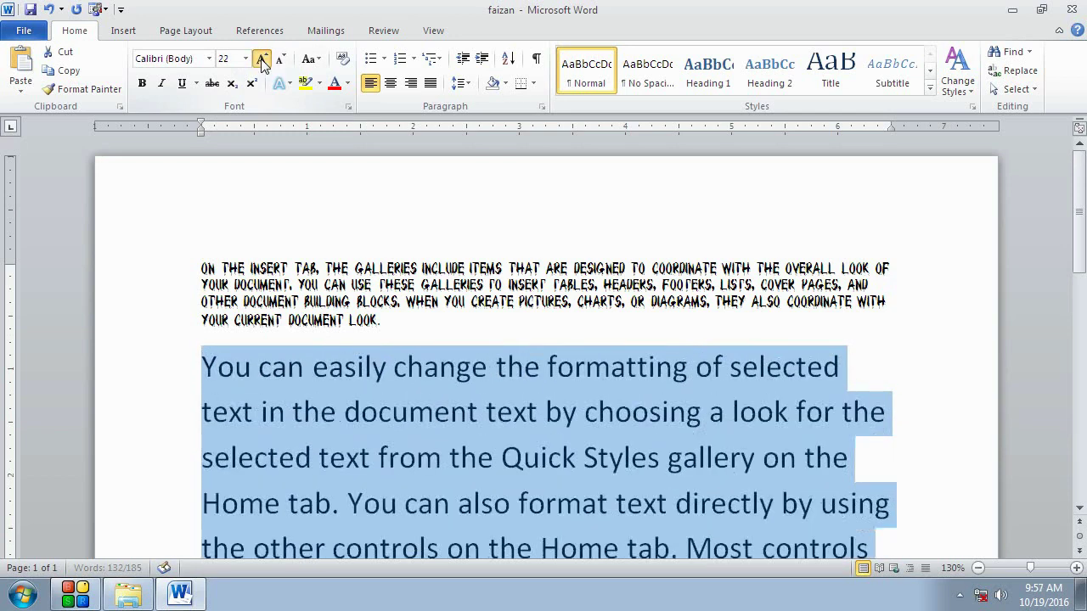
double_click(262, 63)
double_click(263, 62)
double_click(262, 62)
double_click(262, 63)
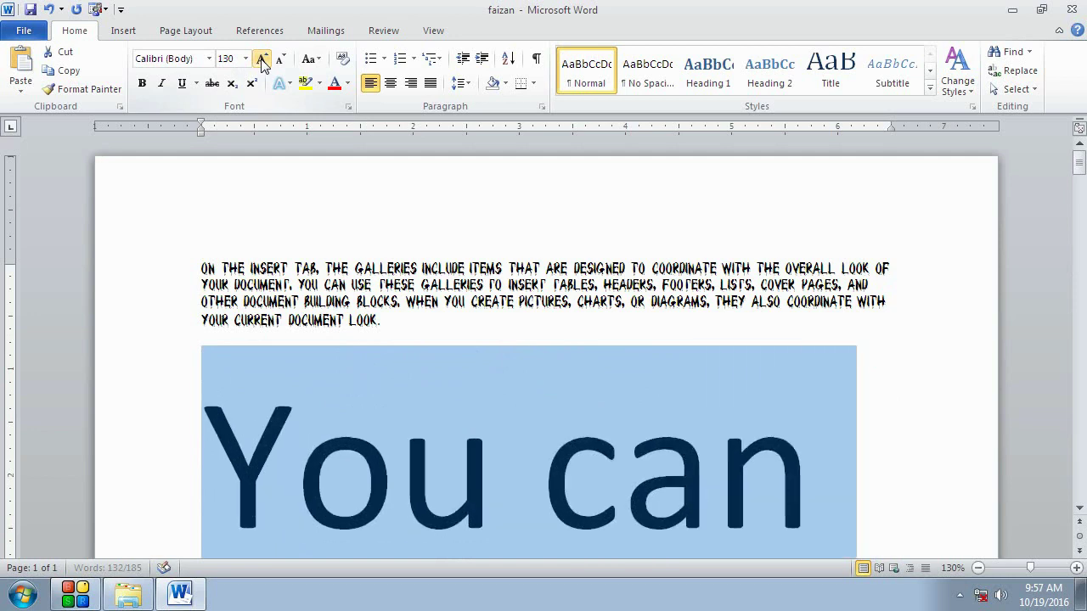
left_click(262, 63)
double_click(262, 63)
left_click(263, 63)
left_click(262, 63)
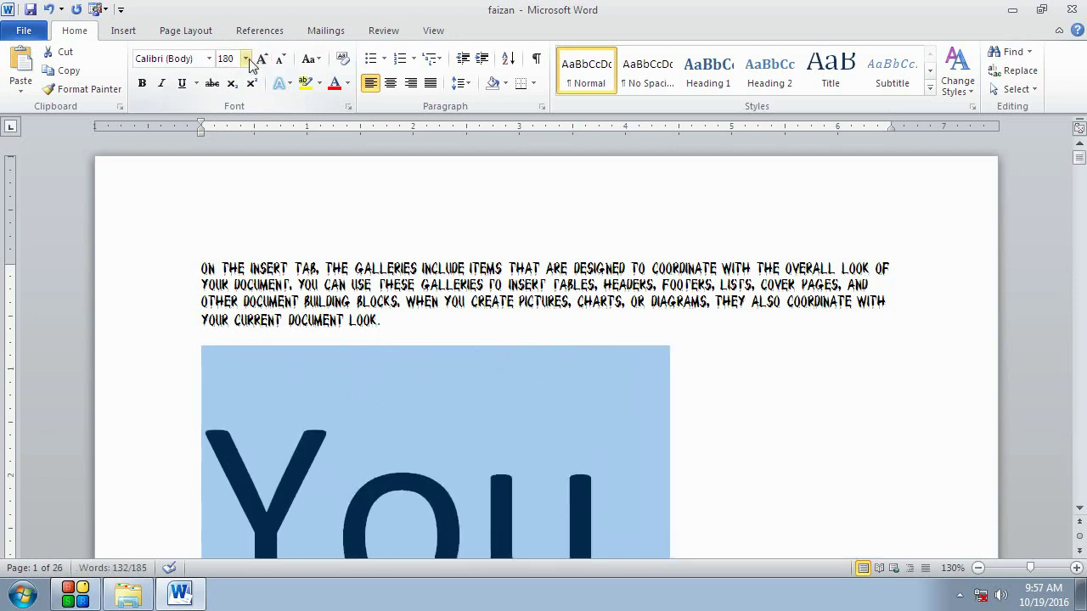
double_click(262, 61)
left_click(262, 61)
Shrink the two paragraphs' font size step by step down to 10 pt.
double_click(282, 61)
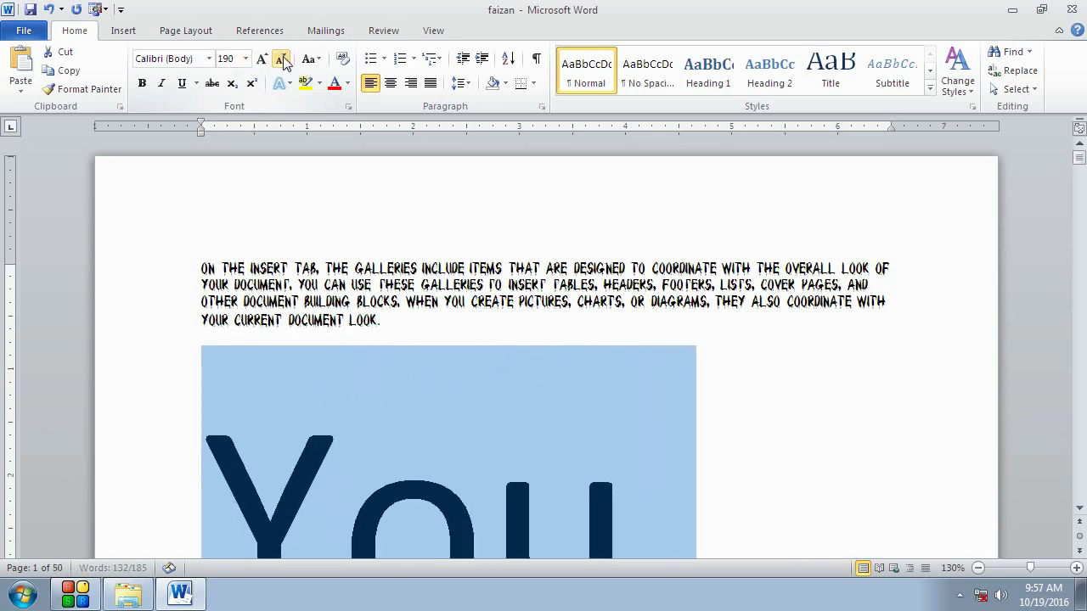
double_click(282, 63)
double_click(283, 62)
double_click(283, 63)
left_click(282, 63)
double_click(283, 63)
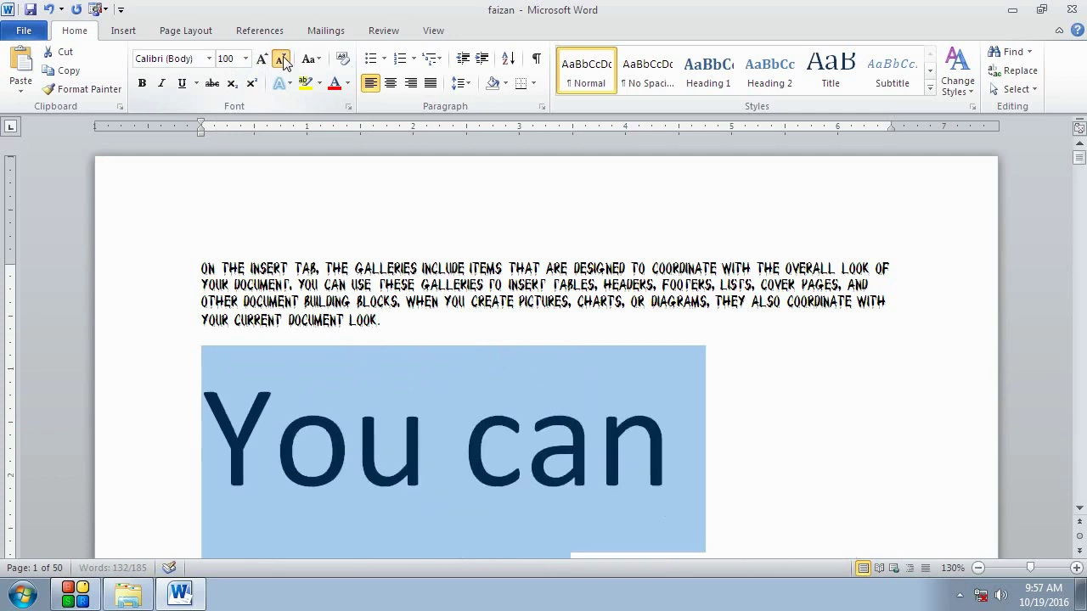
double_click(283, 63)
left_click(283, 63)
double_click(283, 62)
left_click(283, 62)
double_click(283, 63)
left_click(283, 63)
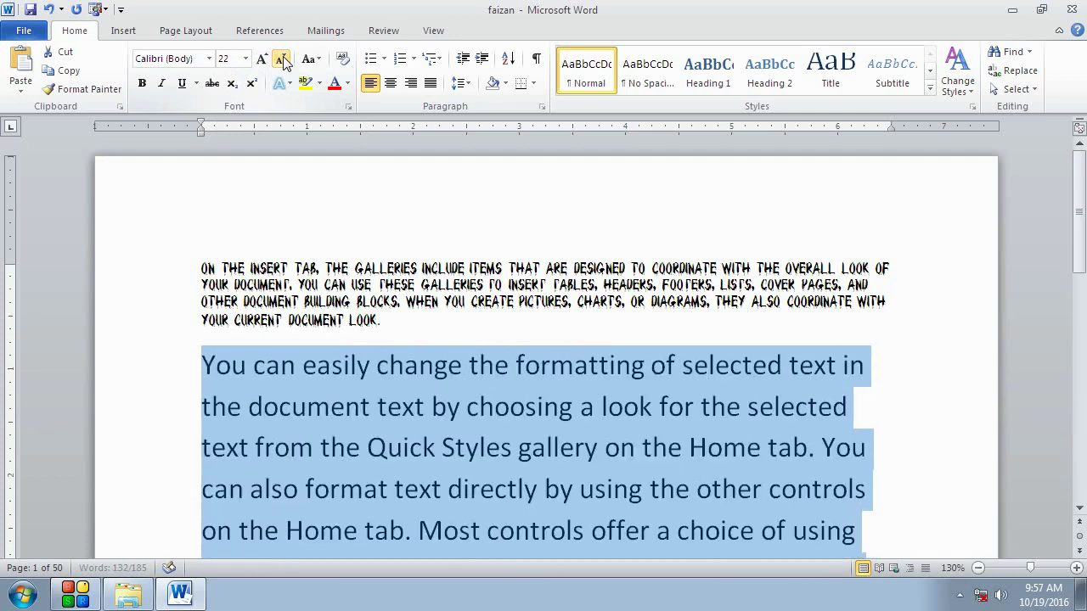
double_click(282, 63)
left_click(283, 63)
double_click(283, 63)
left_click(283, 63)
left_click(283, 62)
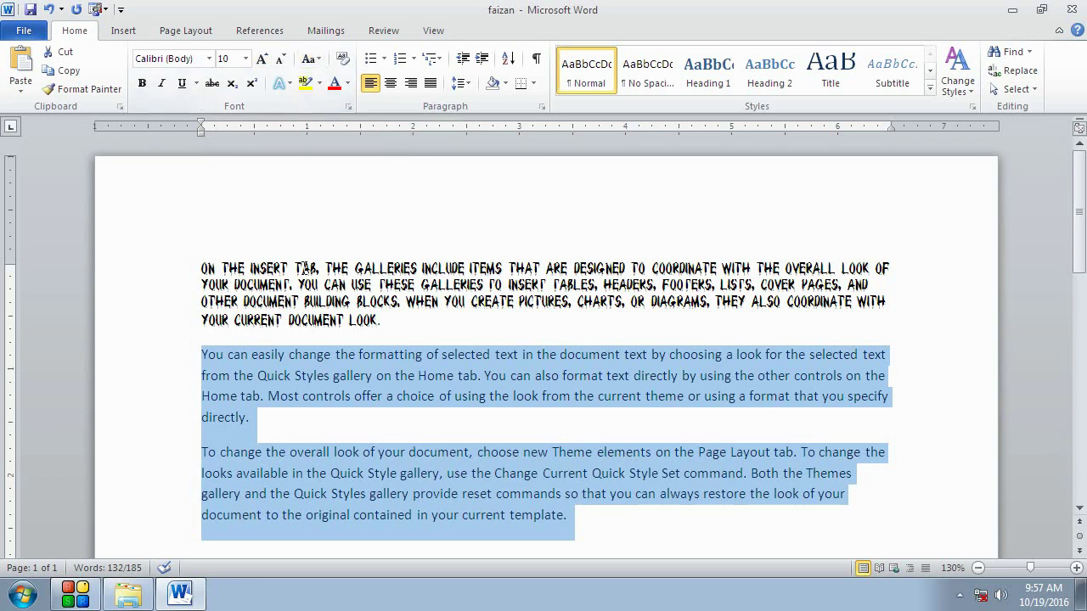
Scroll down slightly and show the Change Case options for the selected paragraphs.
scroll(304, 285, "down", 2)
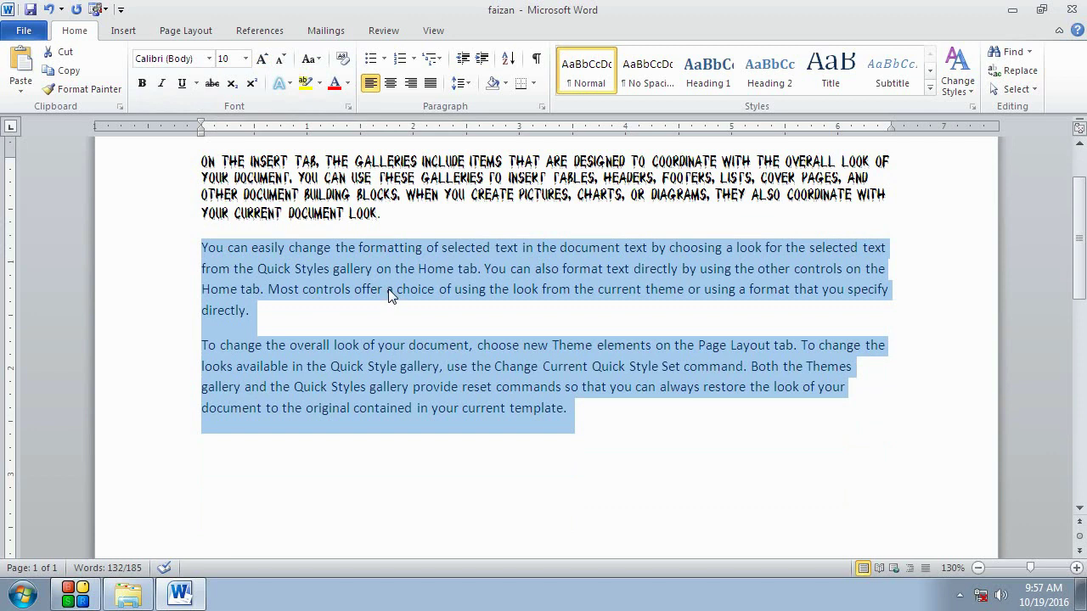
left_click(316, 61)
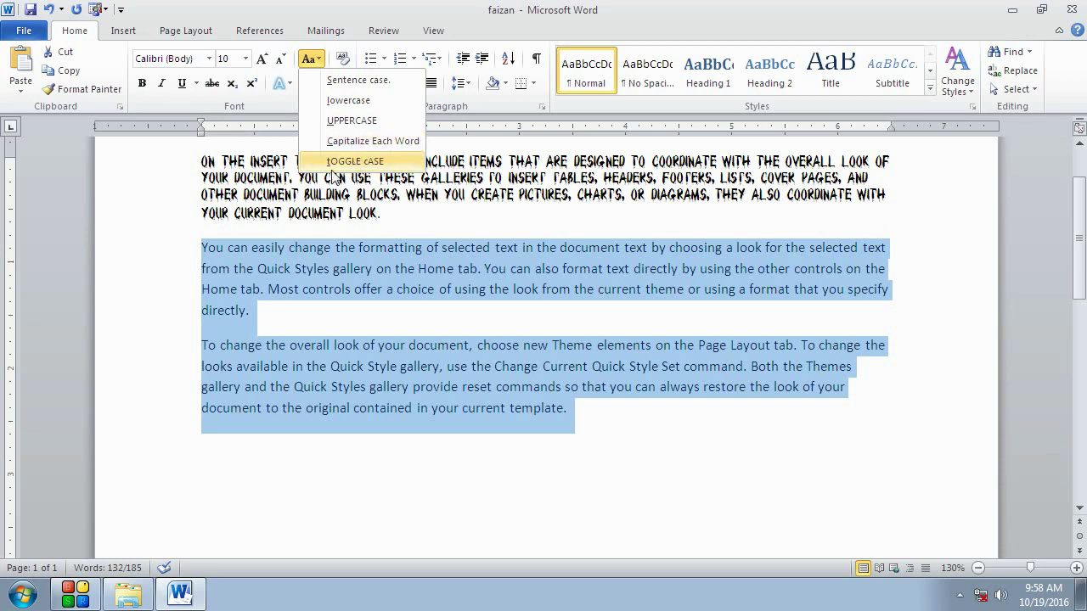
Change the two body paragraphs to Capitalize Each Word, then to Sentence case.
left_click(364, 141)
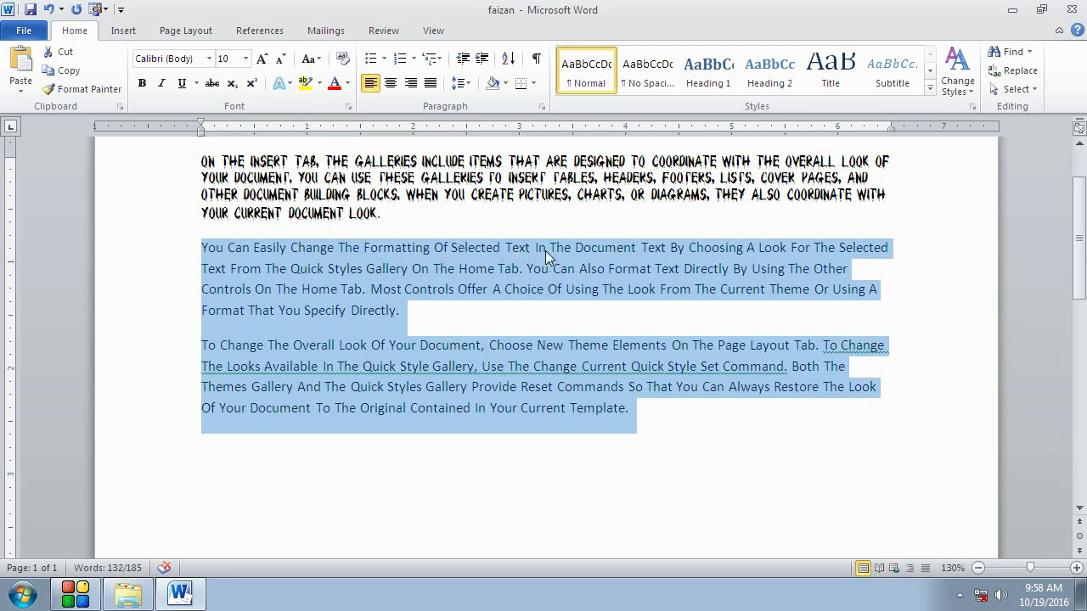
left_click(318, 59)
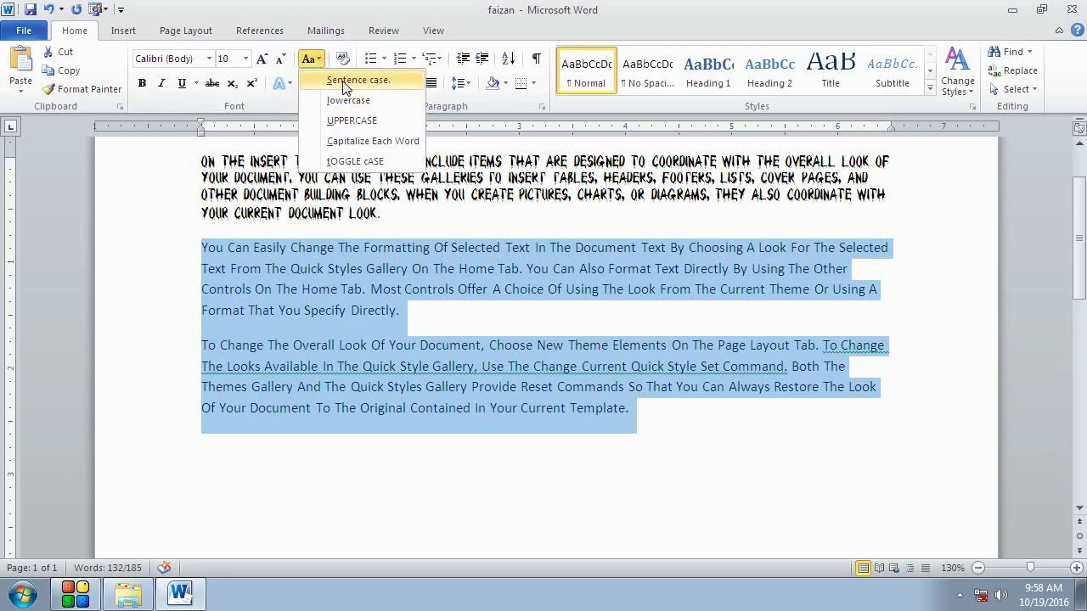
left_click(345, 80)
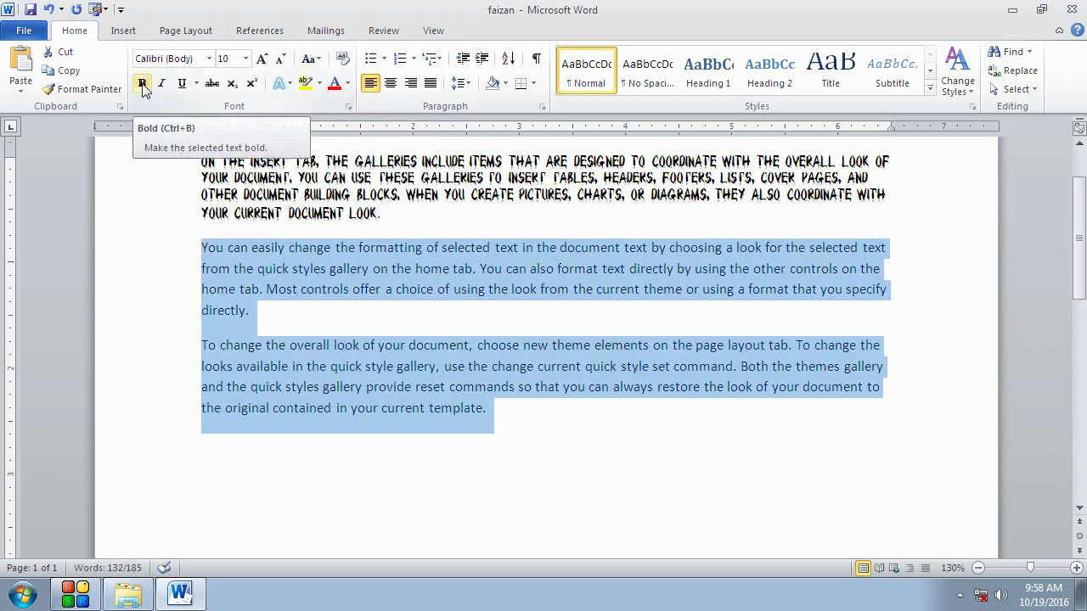
Make the phrases 'You can easily' and 'choice of using' bold.
left_click(265, 272)
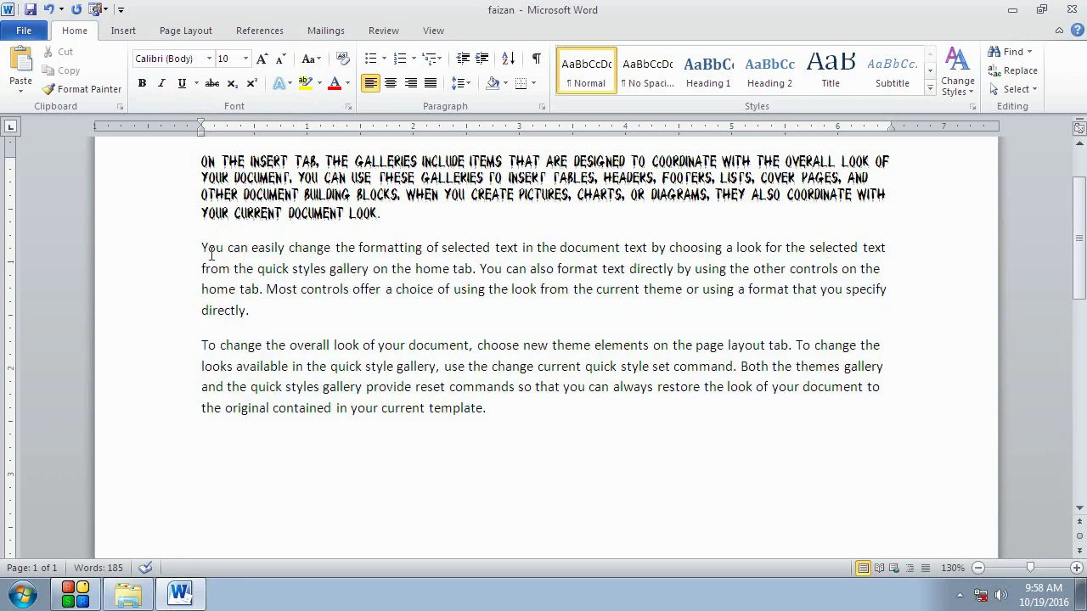
left_click_drag(201, 247, 282, 248)
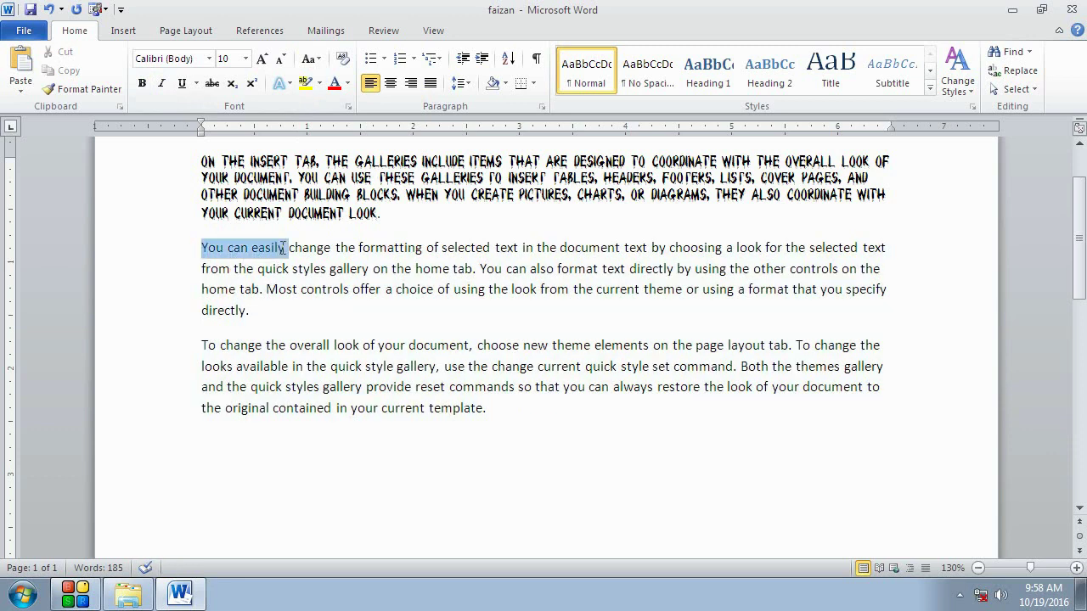
left_click(142, 84)
left_click(178, 212)
left_click(214, 304)
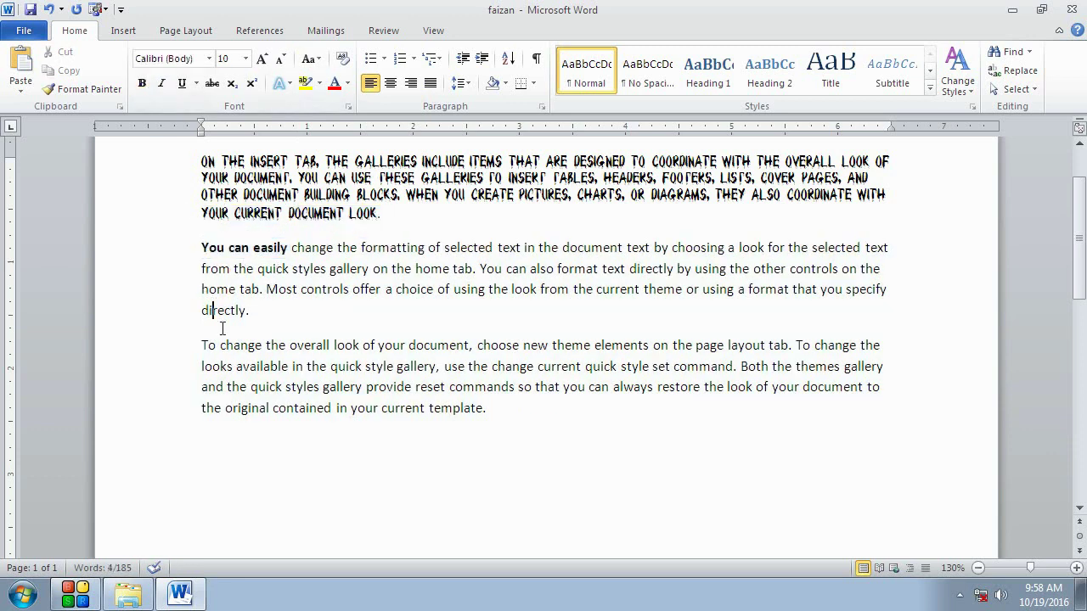
left_click_drag(422, 293, 463, 291)
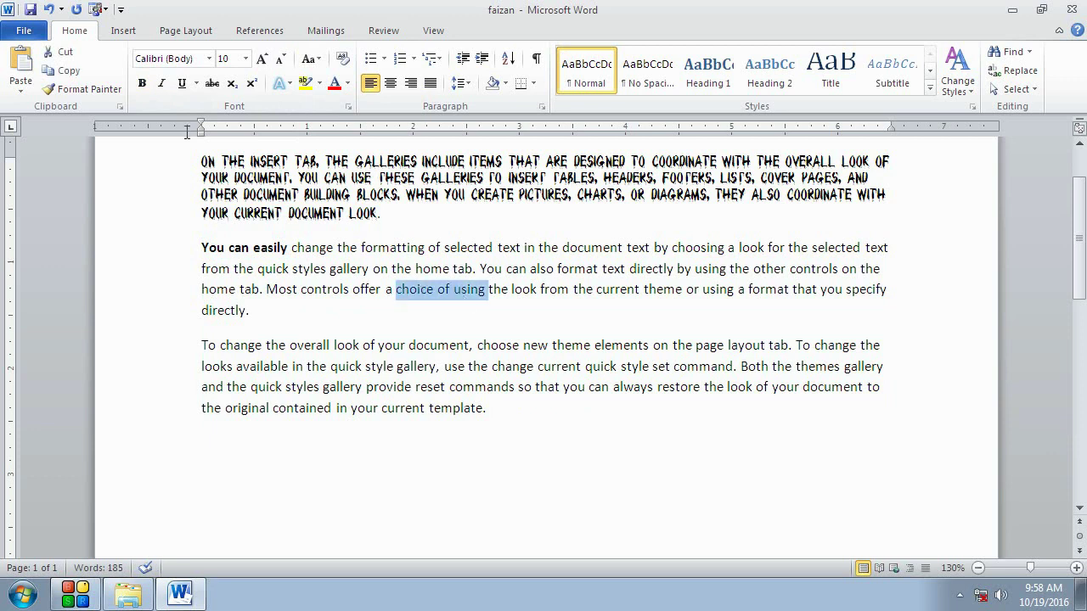
left_click(142, 83)
left_click(302, 311)
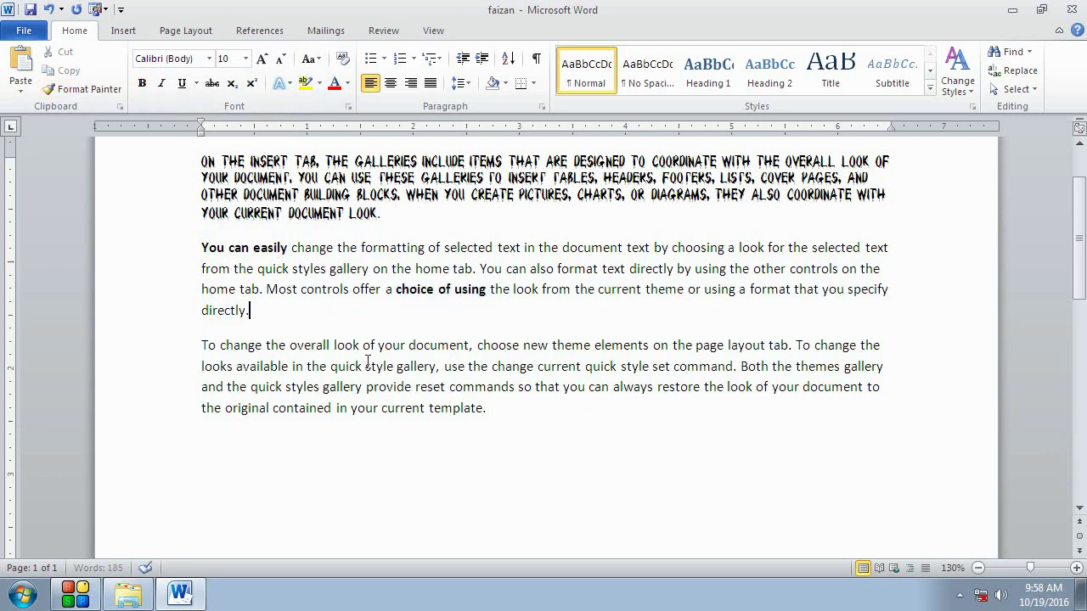
Italicize 'your document' through 'use the', and try an underline then remove it.
left_click_drag(405, 352, 490, 366)
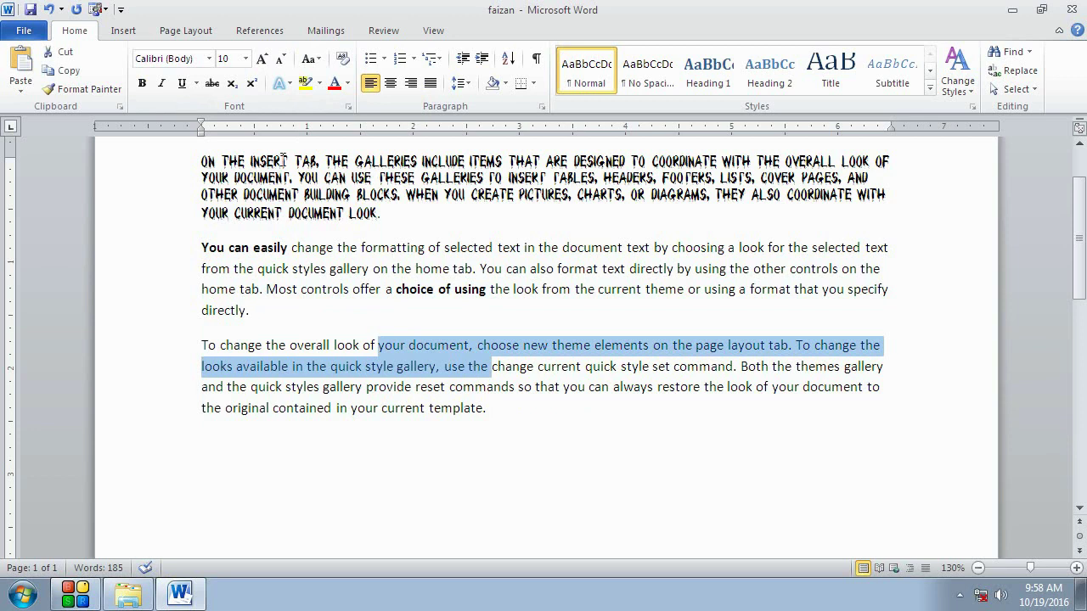
left_click(167, 87)
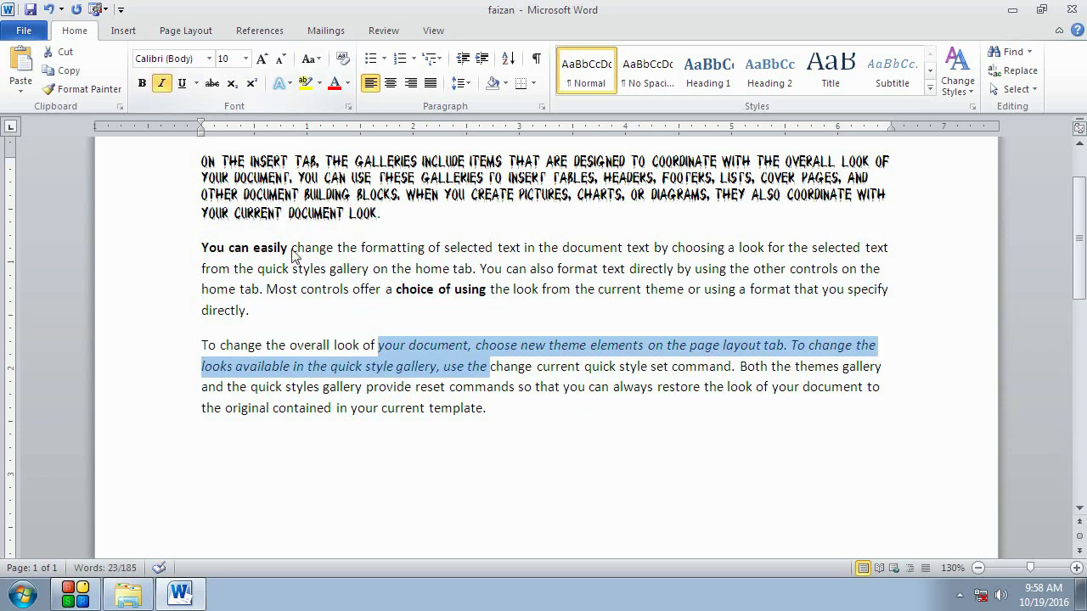
left_click(322, 289)
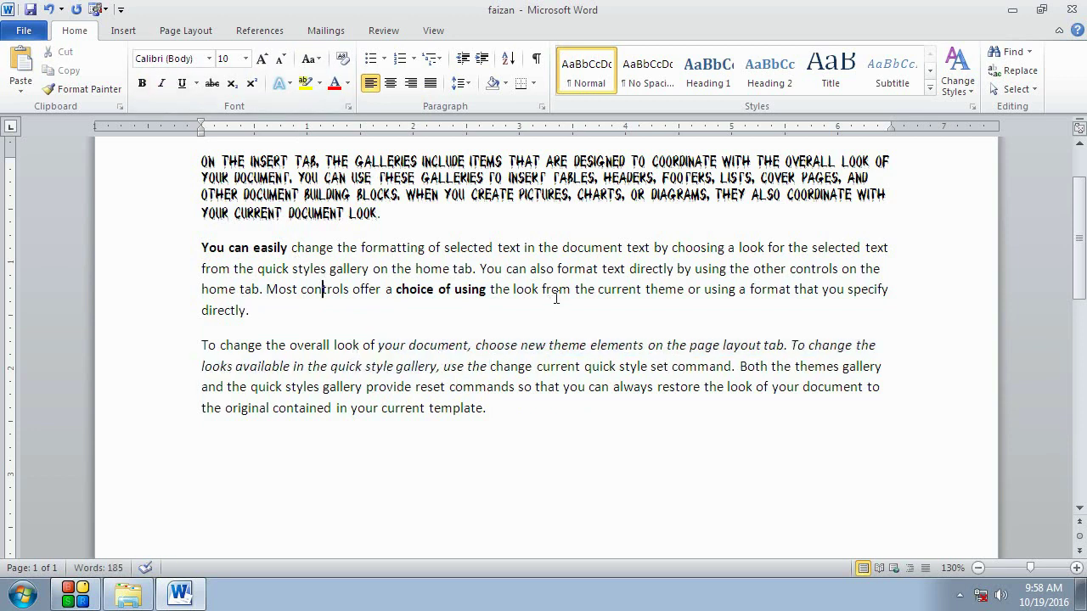
left_click_drag(557, 268, 598, 289)
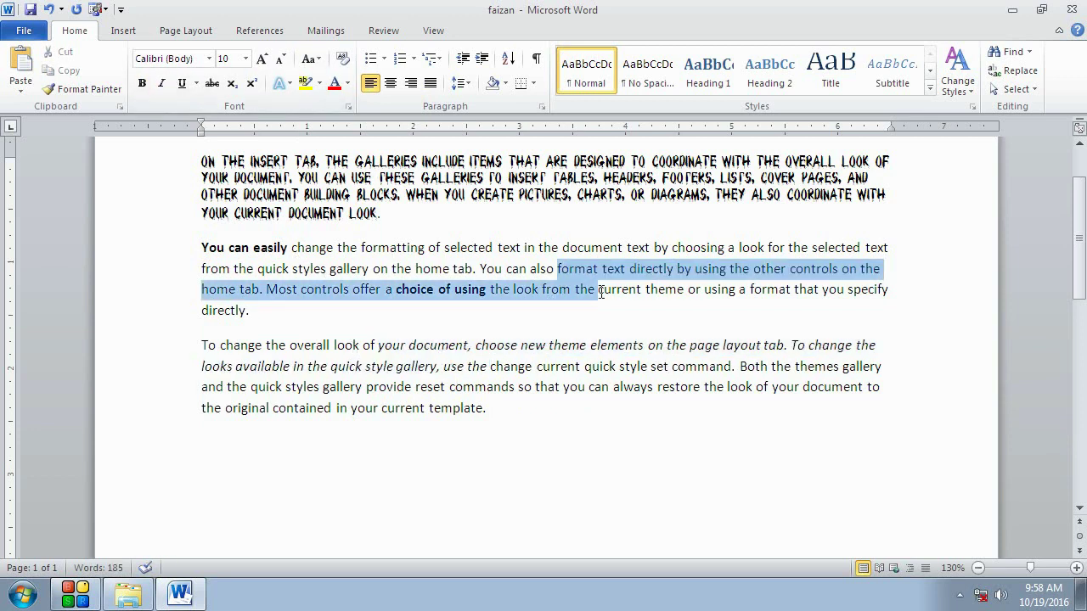
left_click(183, 84)
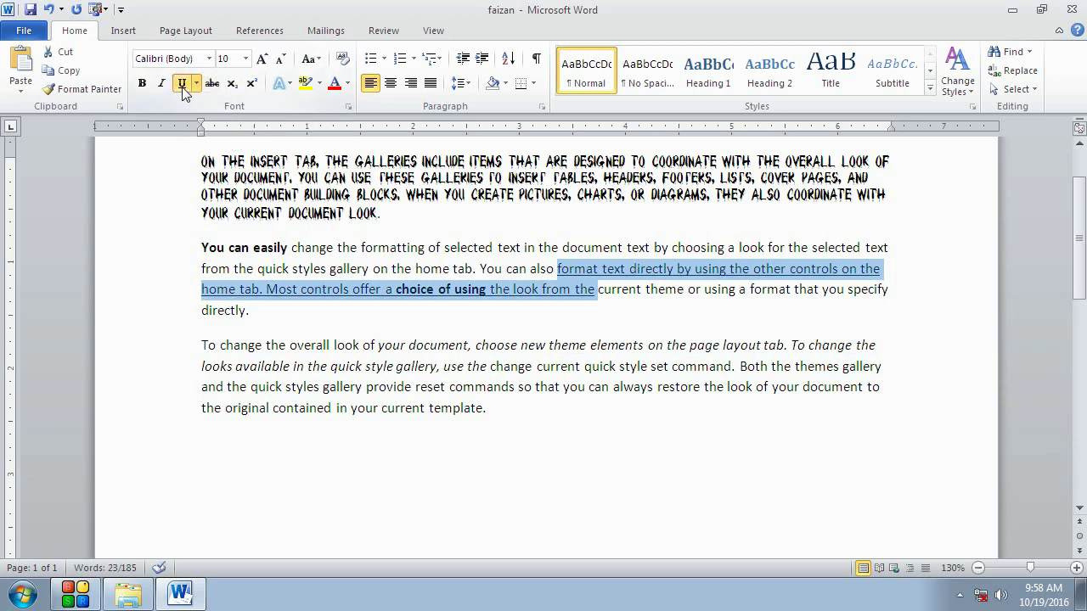
left_click(182, 85)
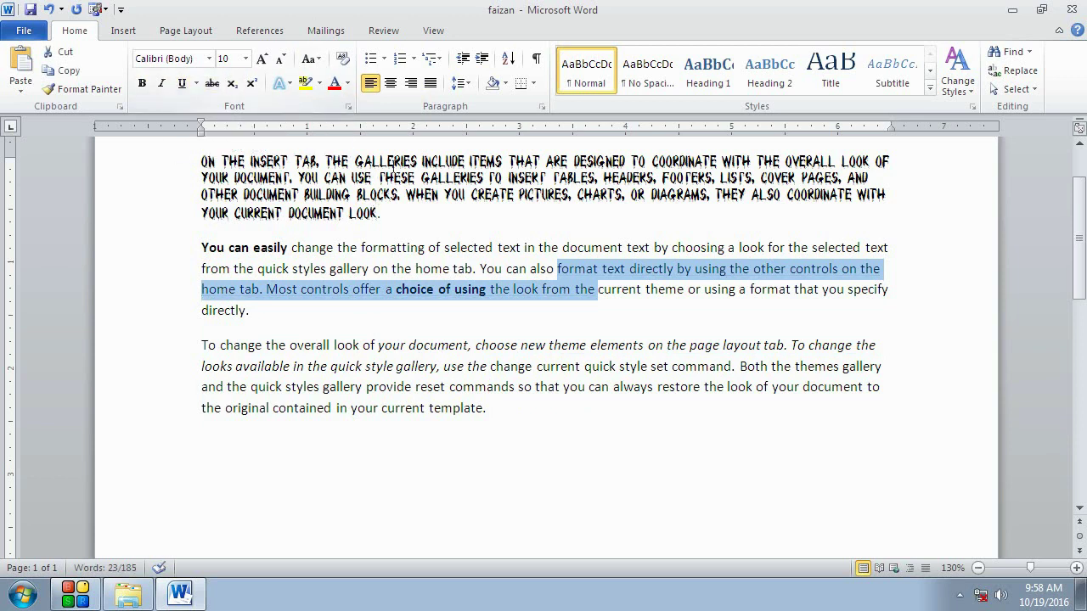
left_click_drag(207, 161, 280, 163)
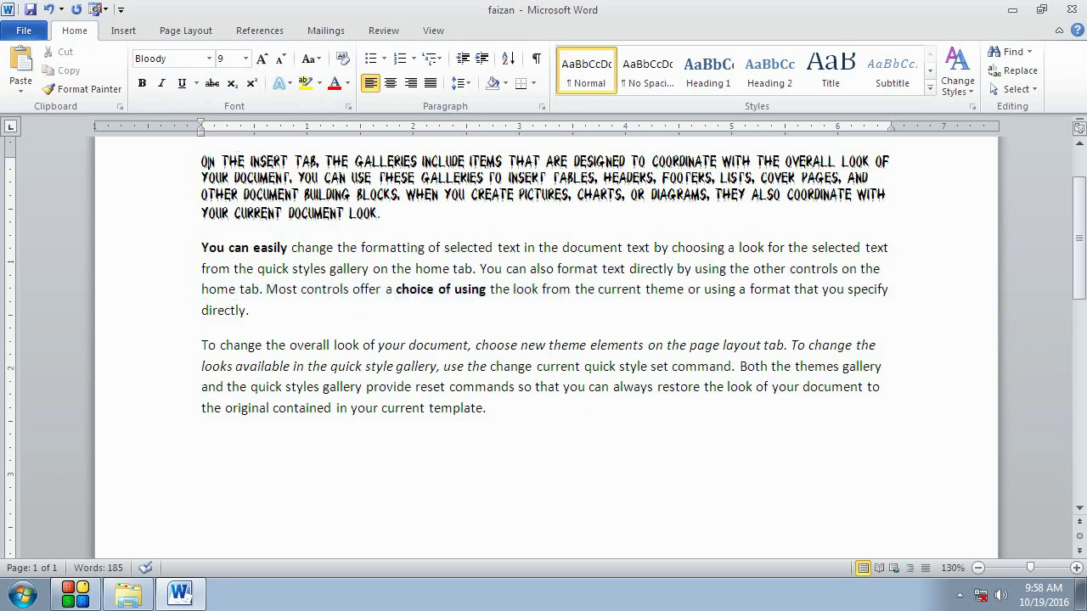
Move 'ON THE INSERT' onto its own line as a heading.
left_click(293, 161)
key("Return")
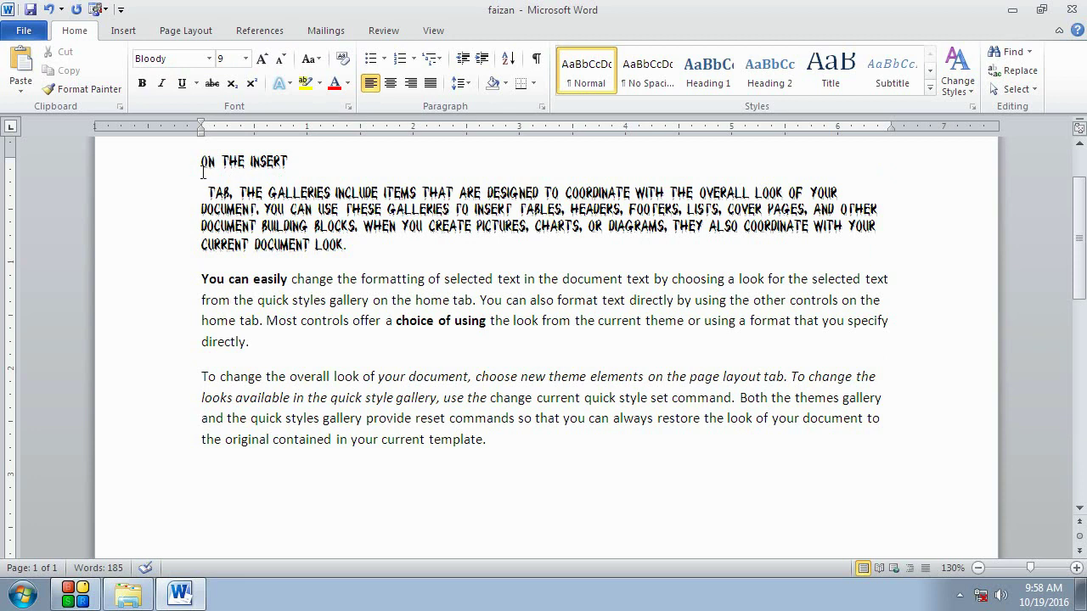
left_click_drag(201, 162, 267, 164)
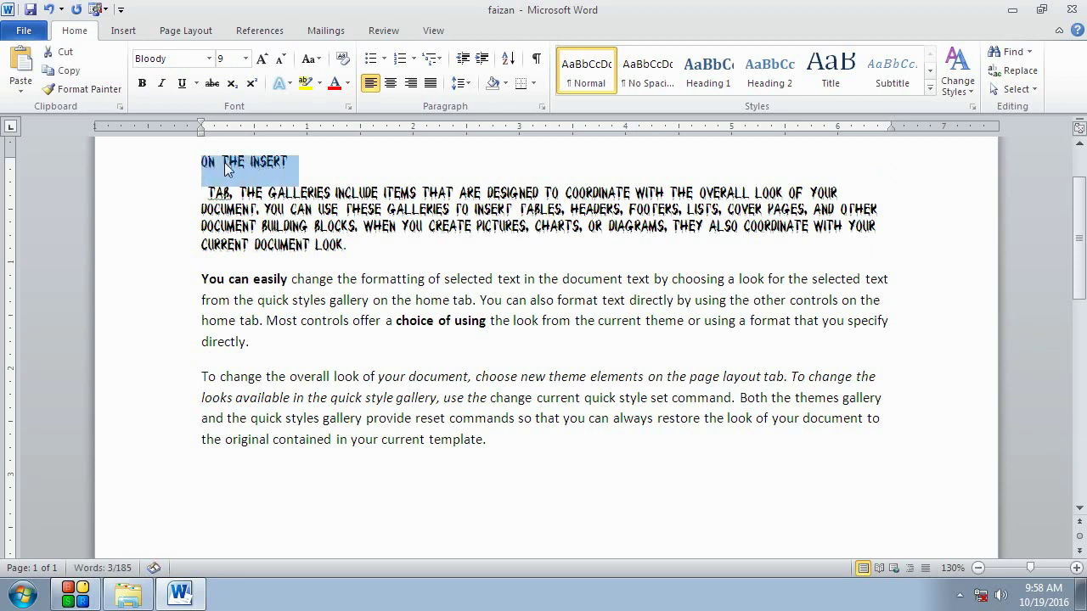
left_click(198, 162)
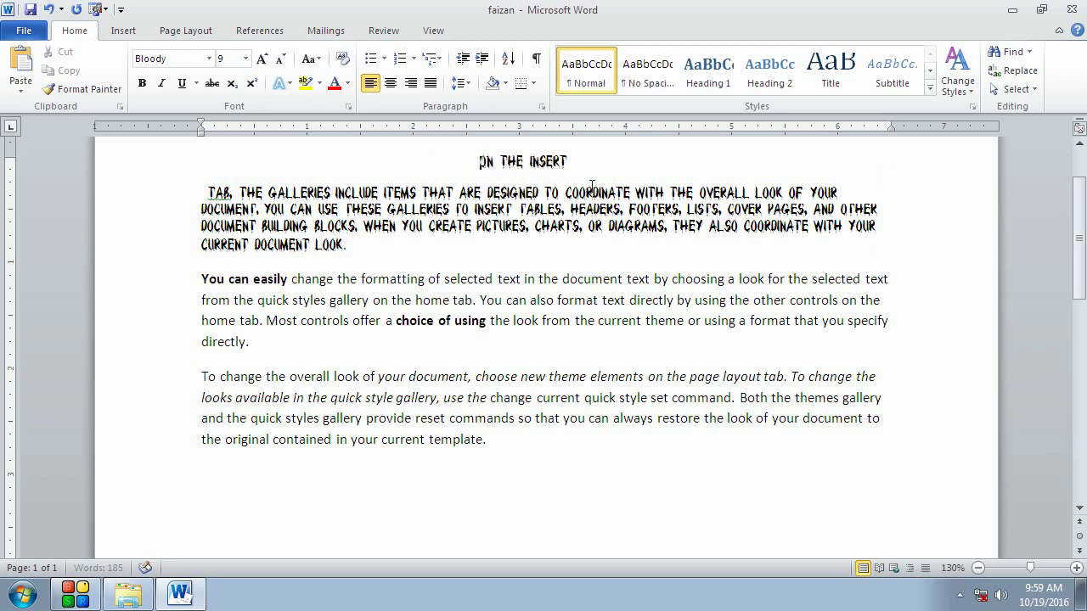
Give the 'ON THE INSERT' heading a thick red underline.
left_click_drag(582, 169, 478, 161)
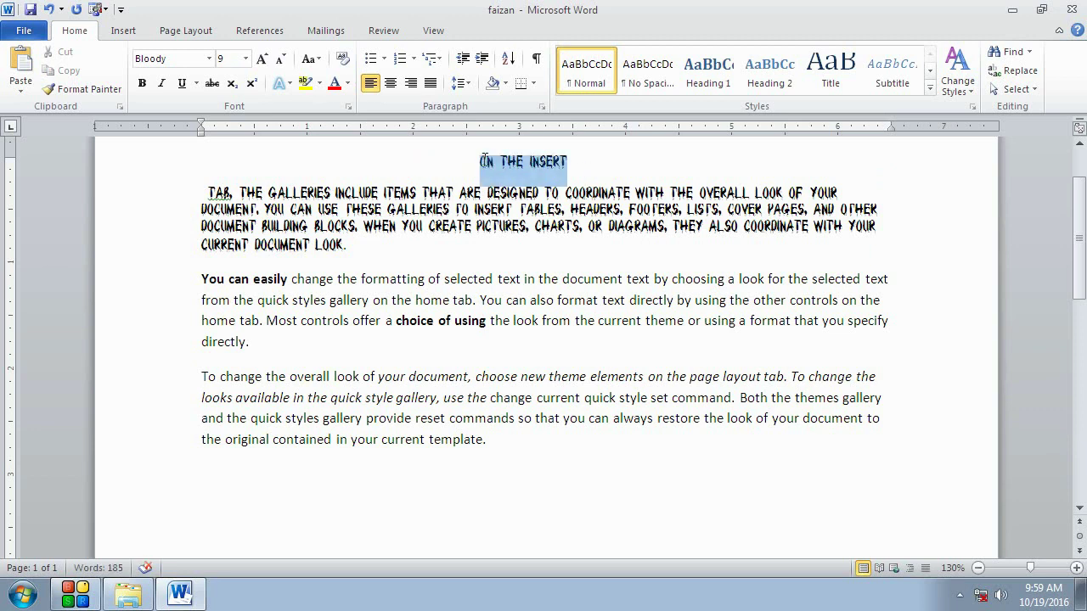
left_click(179, 88)
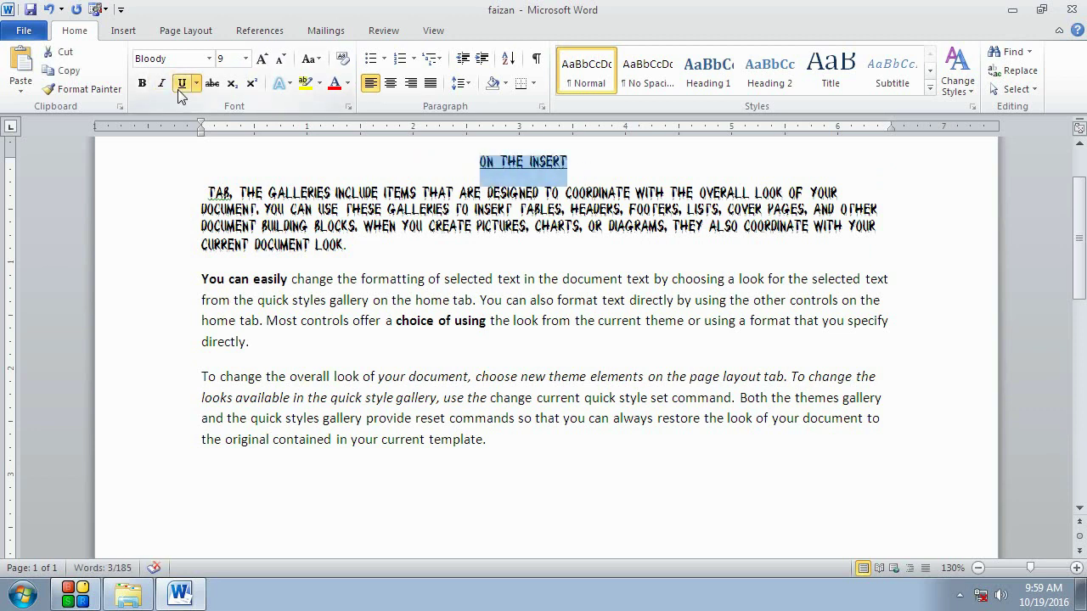
left_click(196, 84)
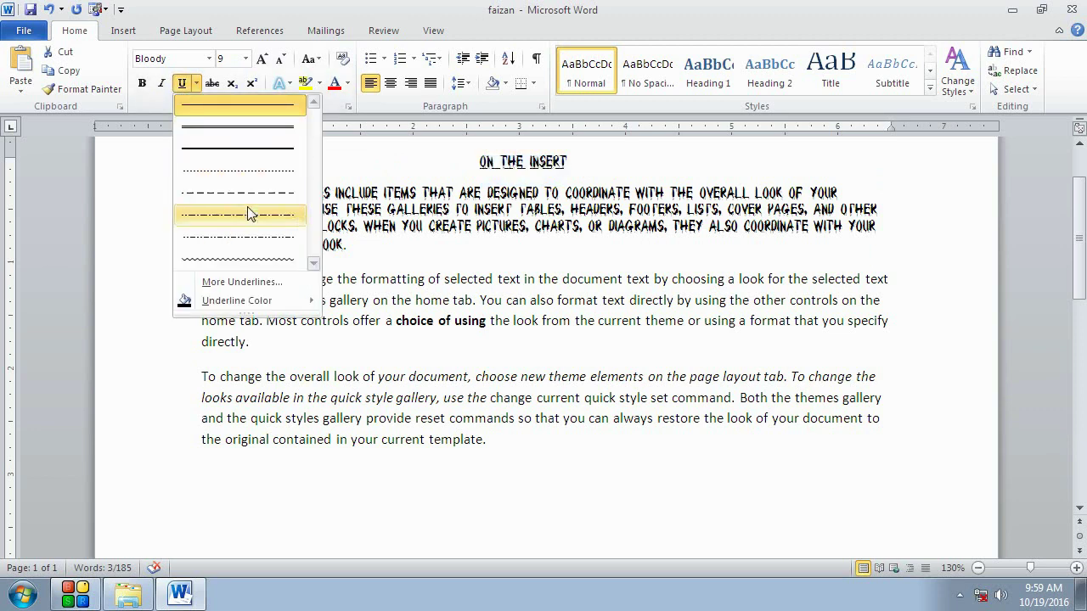
left_click(256, 149)
left_click(196, 84)
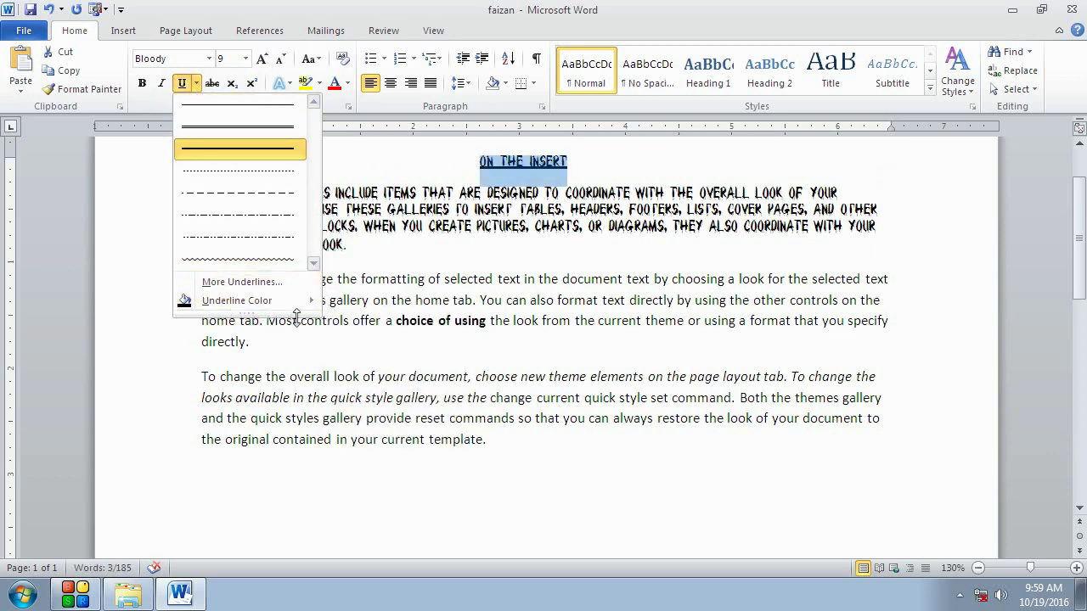
mouse_move(310, 304)
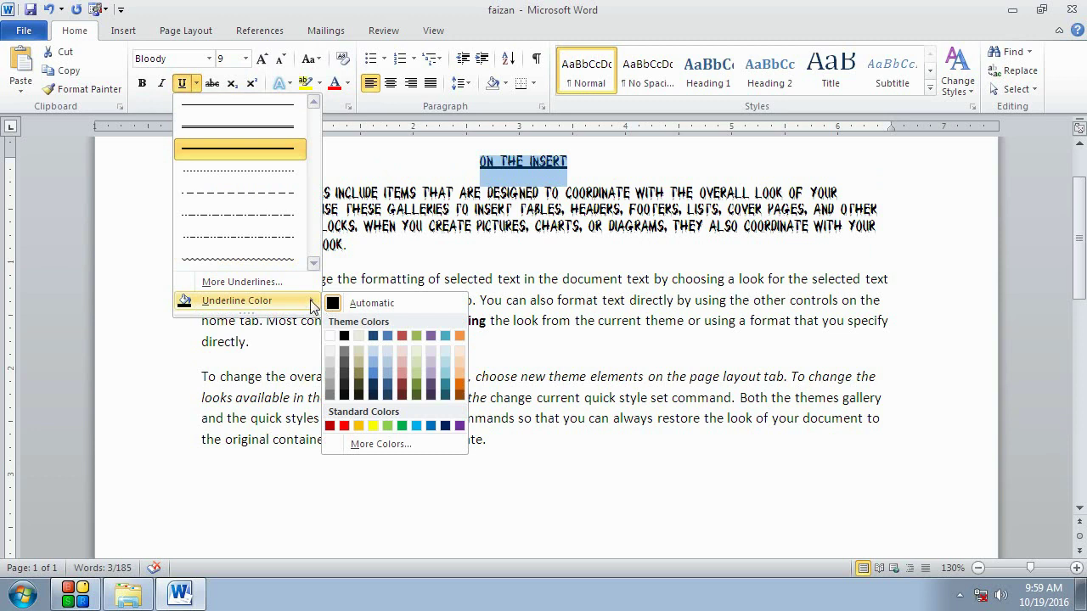
left_click(343, 426)
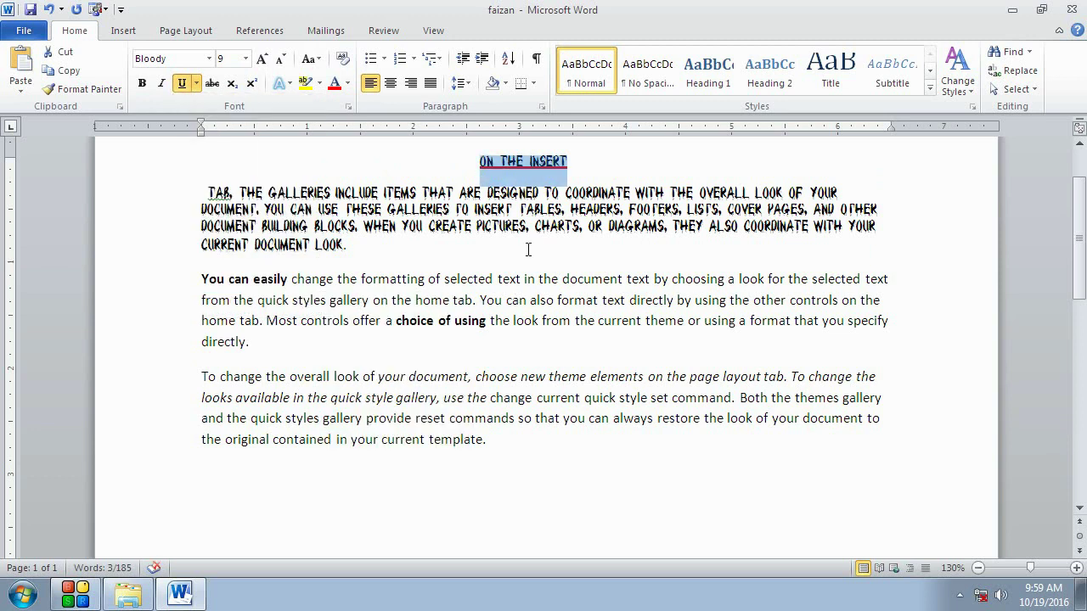
left_click(527, 248)
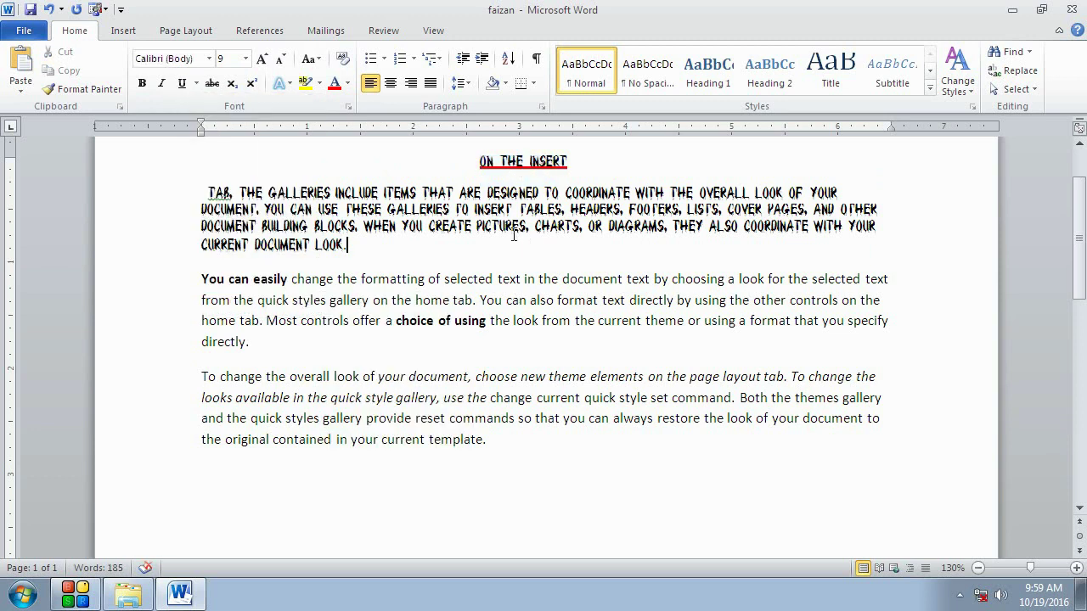
Underline the phrase 'PICTURES, CHARTS,' in red.
left_click_drag(477, 227, 580, 226)
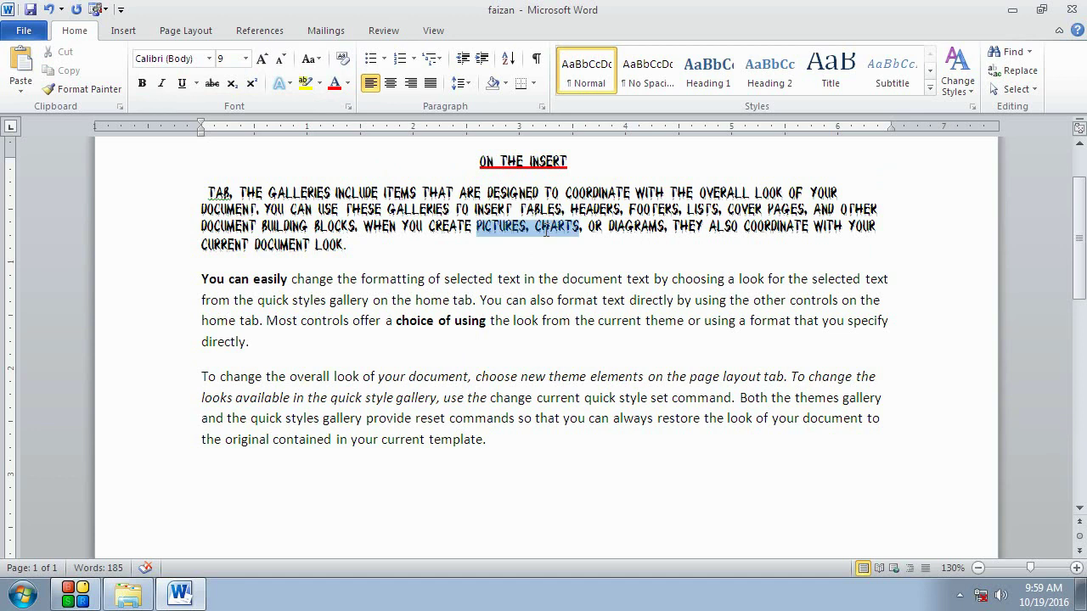
left_click(197, 88)
left_click(216, 133)
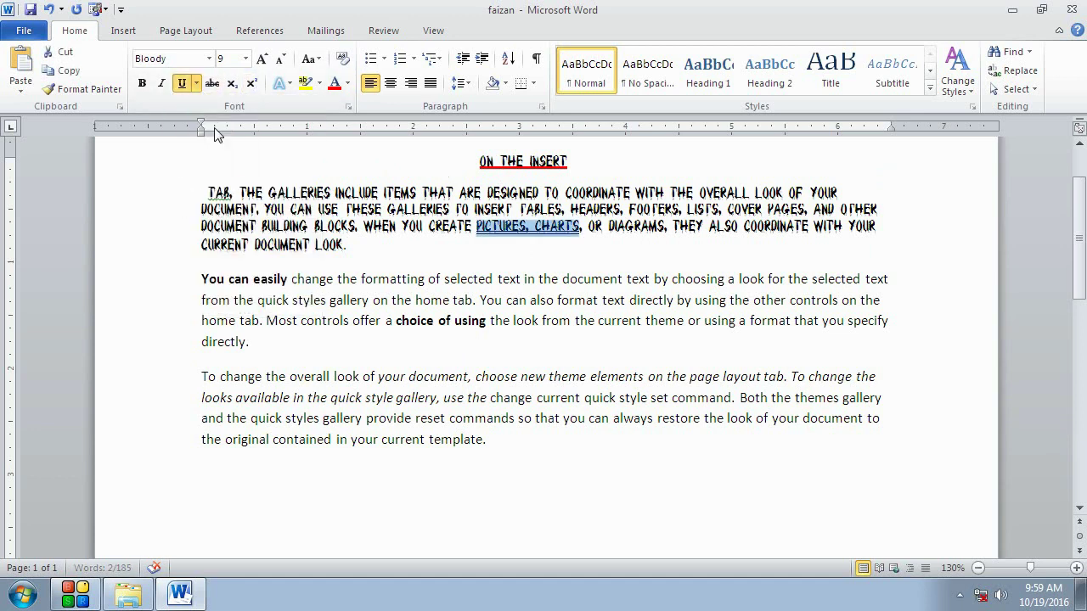
left_click(196, 83)
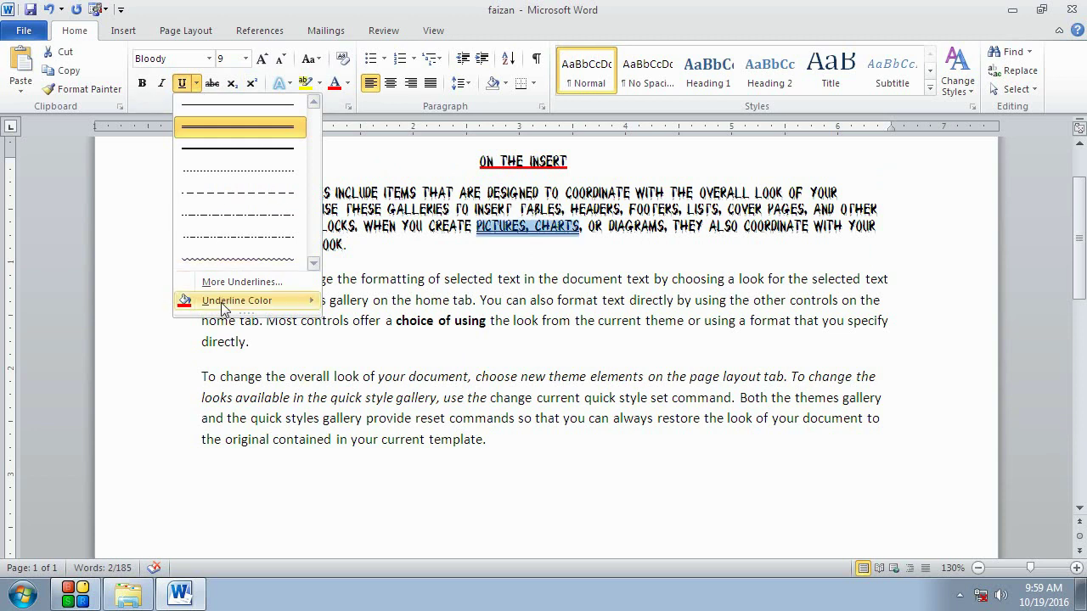
mouse_move(222, 302)
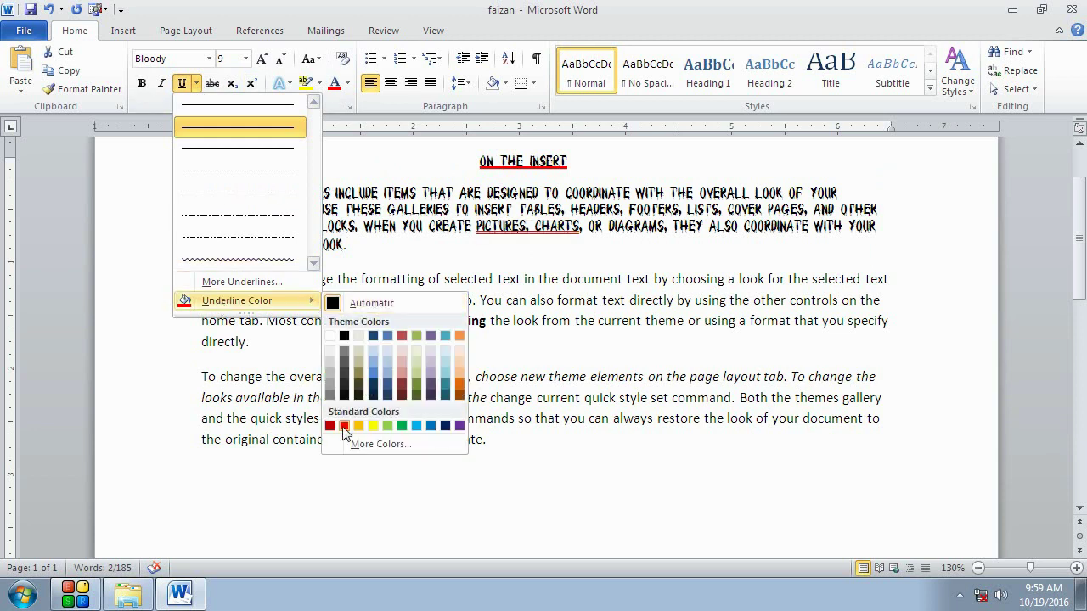
left_click(344, 426)
left_click(517, 319)
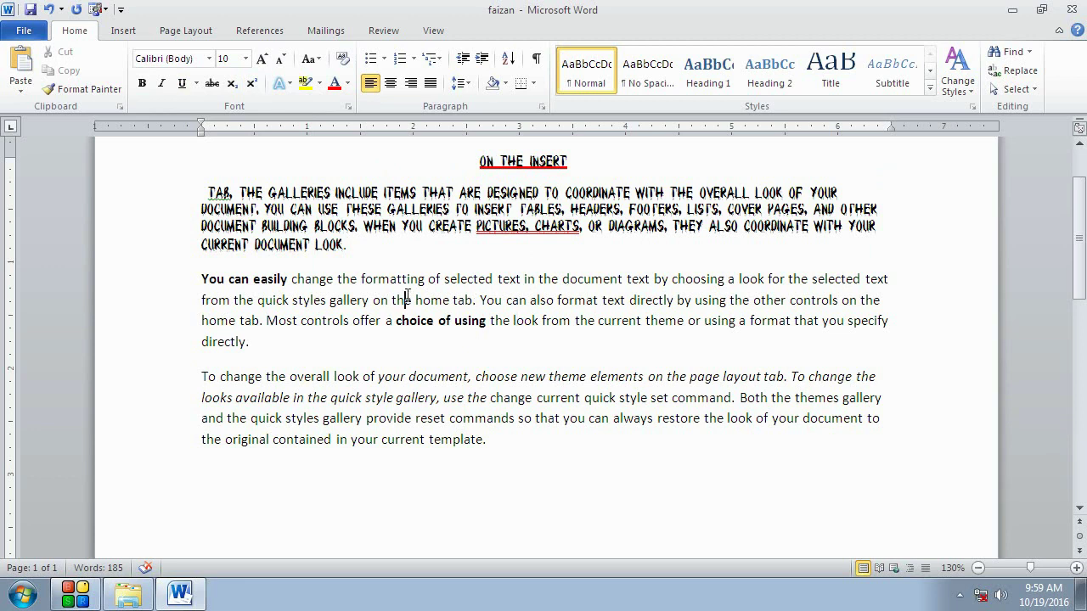
Apply strikethrough to 'the home tab' and to the 'use the … reset commands' passage.
left_click_drag(407, 300, 464, 304)
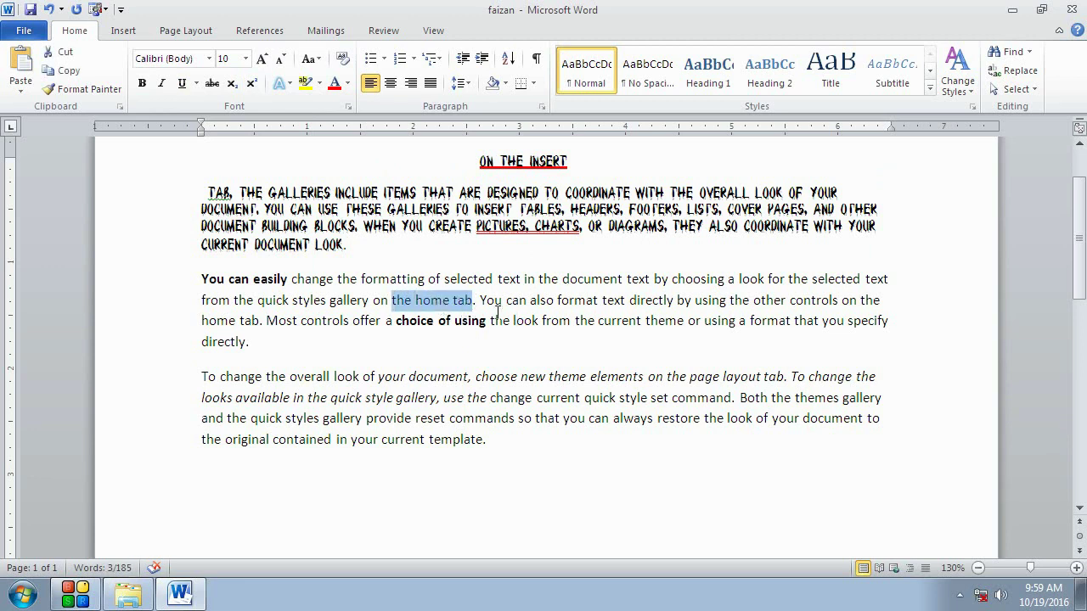
left_click(212, 83)
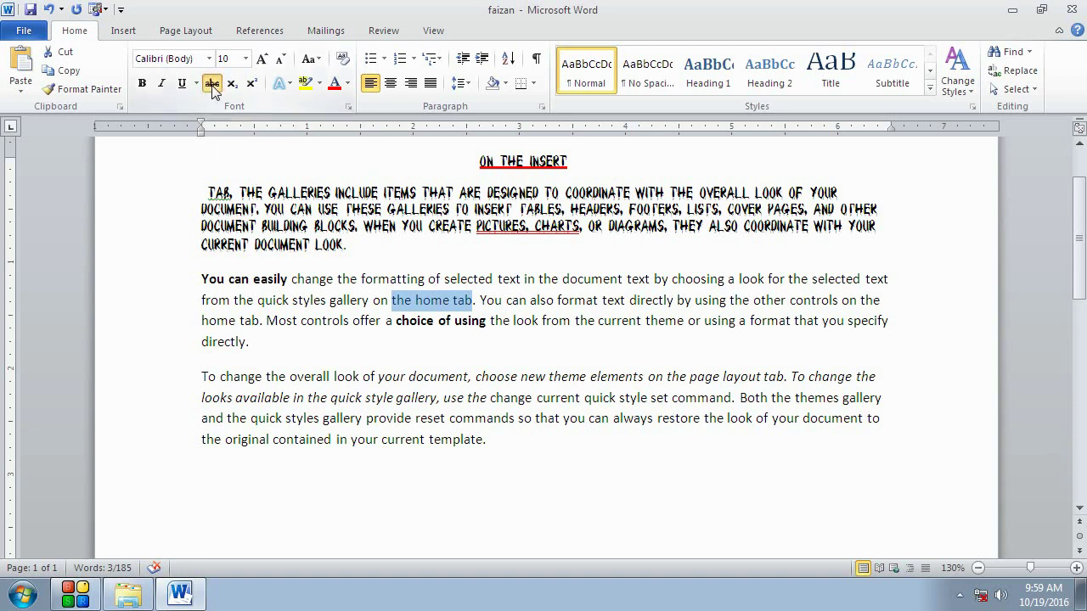
left_click(414, 368)
left_click_drag(441, 398, 489, 411)
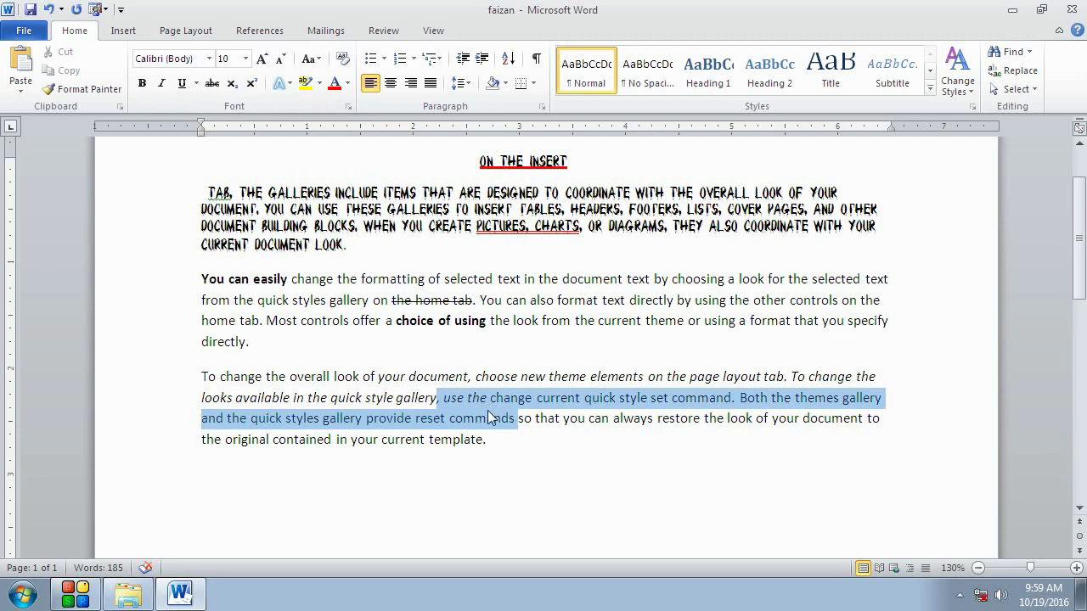
left_click(213, 83)
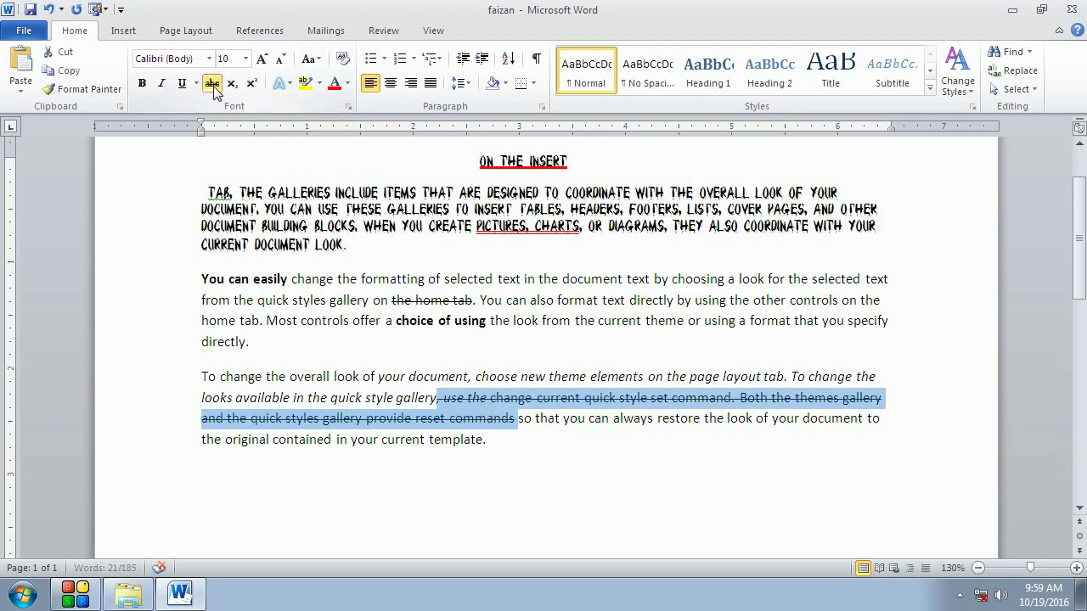
left_click(427, 397)
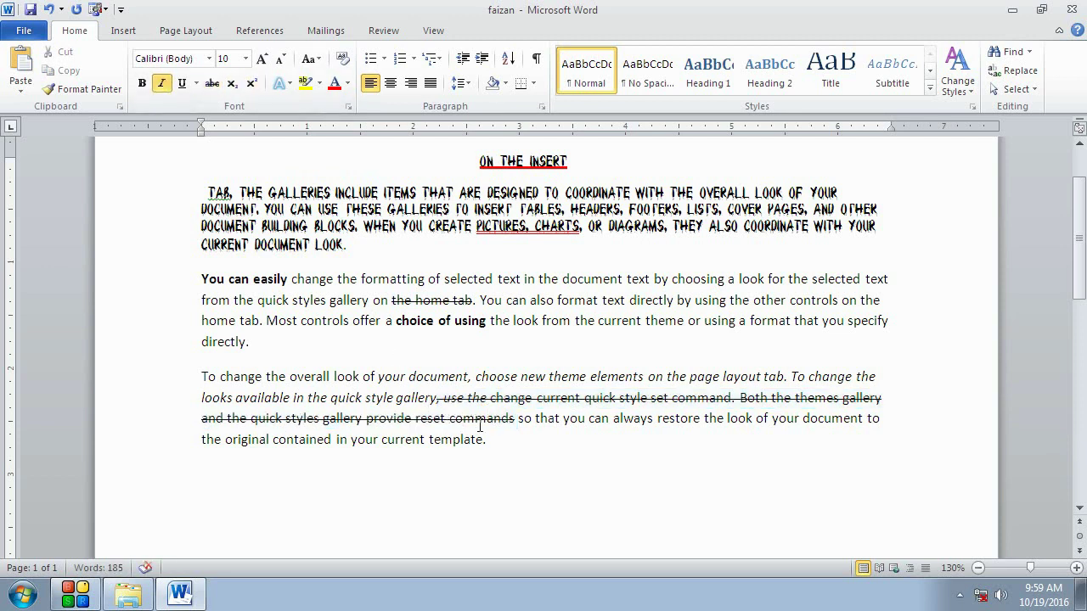
left_click(526, 453)
Start a new line reading 12 with a superscript th.
key("Return")
type("12")
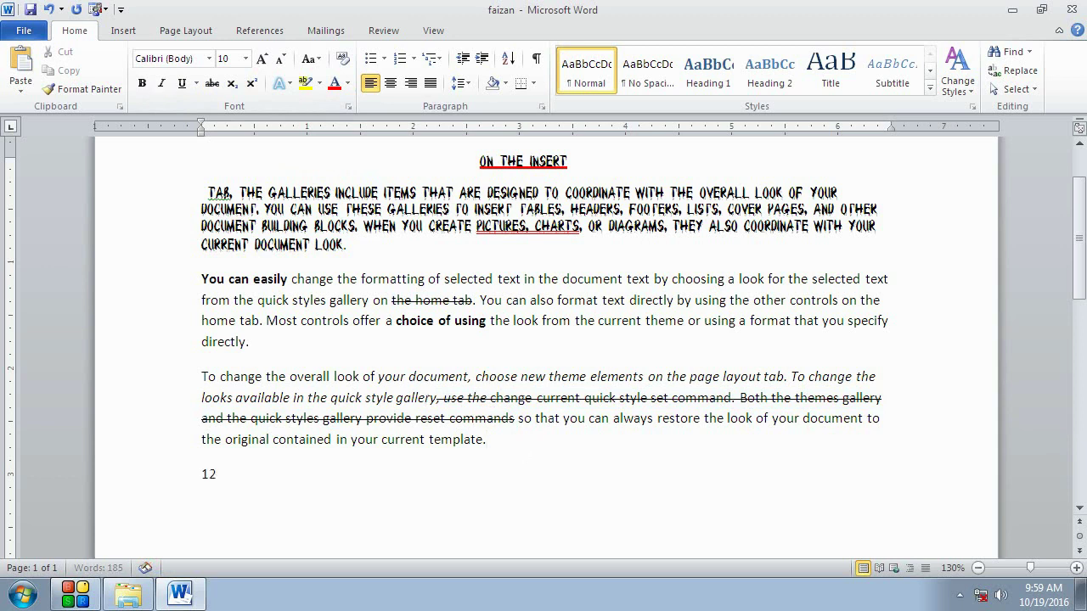
type("th")
key("BackSpace")
key("BackSpace")
left_click(252, 84)
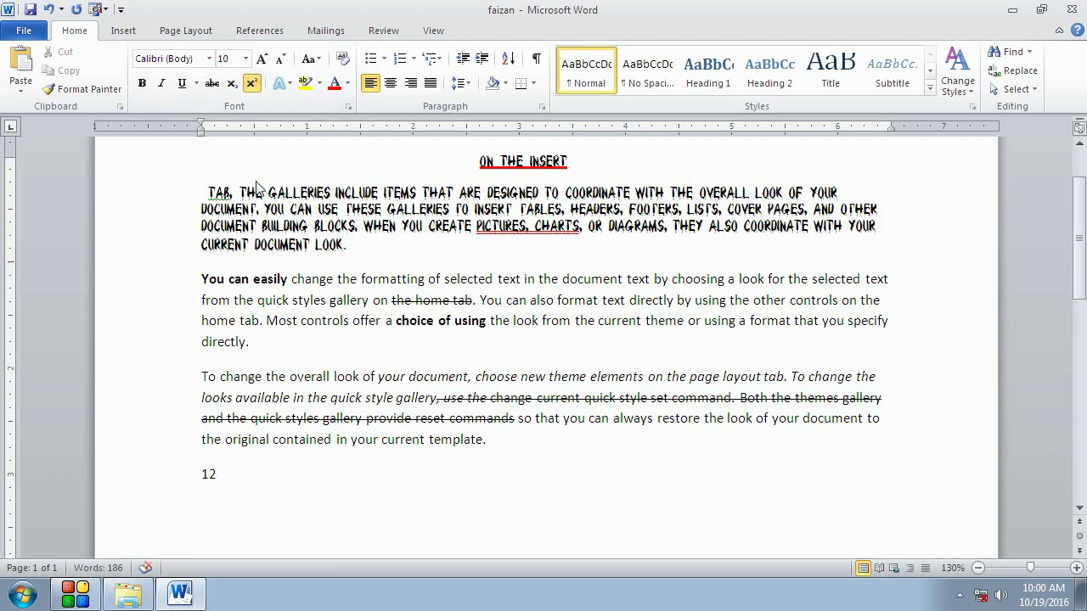
type("th")
type("dsjkljkfldskjfid")
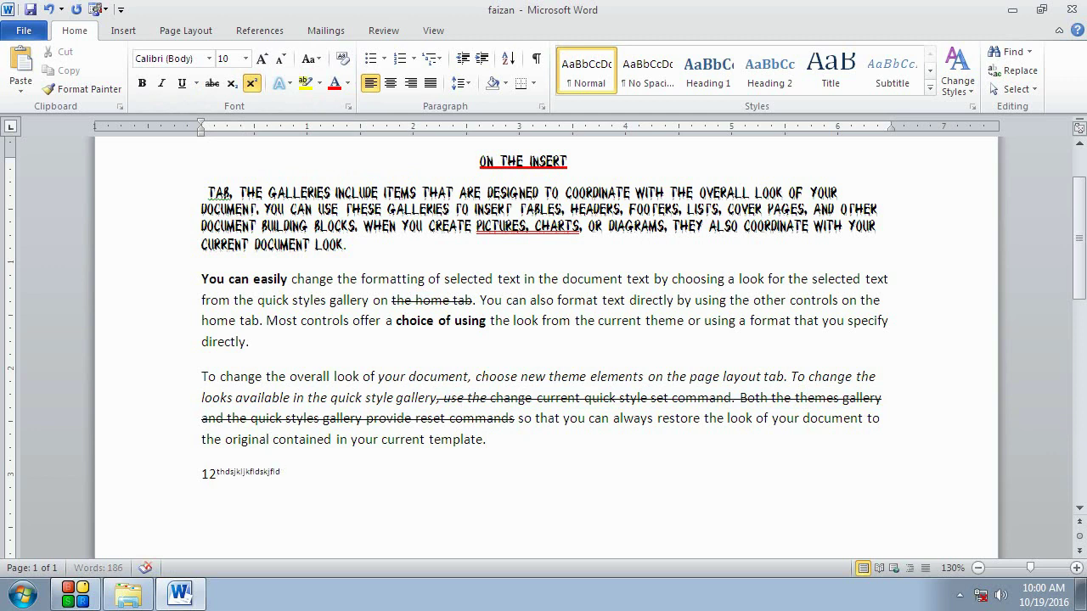
key("BackSpace")
key("BackSpace")
key("BackSpace")
key("BackSpace")
left_click(252, 86)
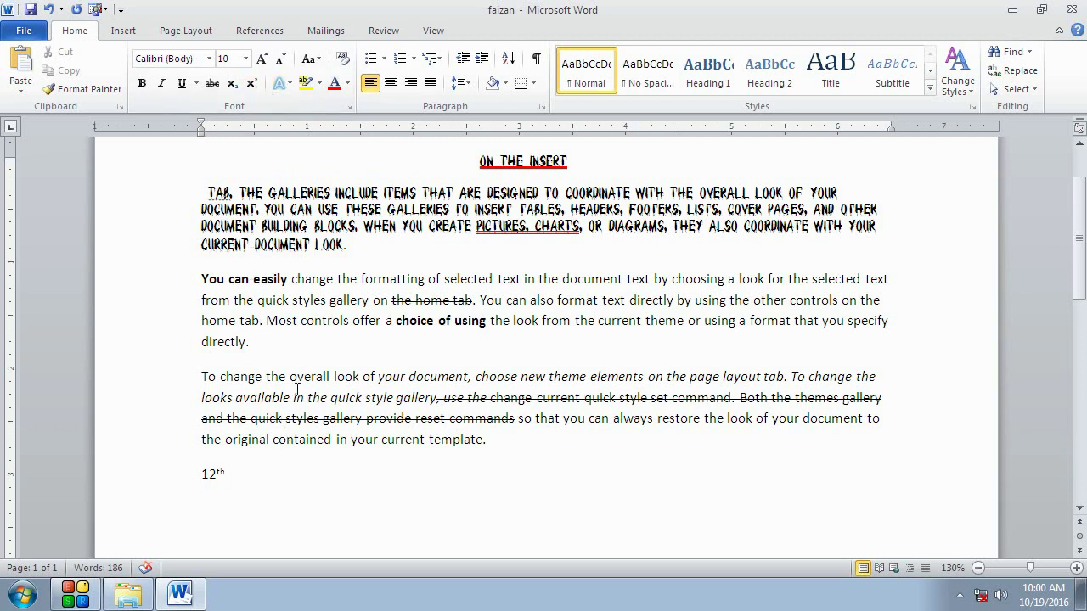
Follow it with o and a subscript 2.
type("kj")
key("BackSpace")
key("BackSpace")
type("o")
key("BackSpace")
left_click(232, 83)
type("2")
Give both body paragraphs a light-blue shadowed text effect.
mouse_move(525, 459)
left_mouse_down()
mouse_move(191, 289)
mouse_move(195, 276)
left_mouse_up()
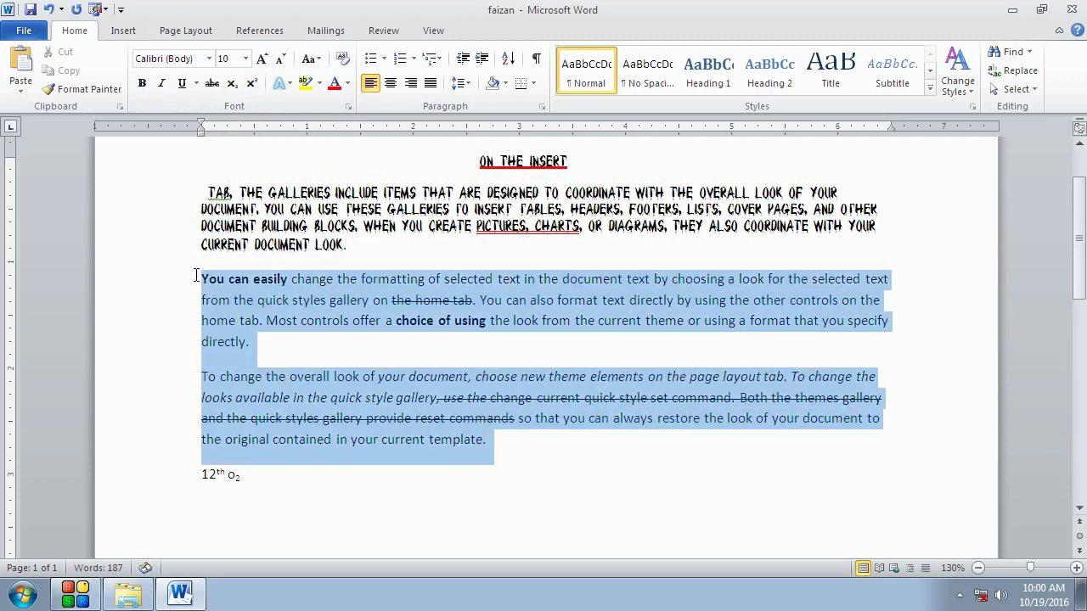
left_click(290, 84)
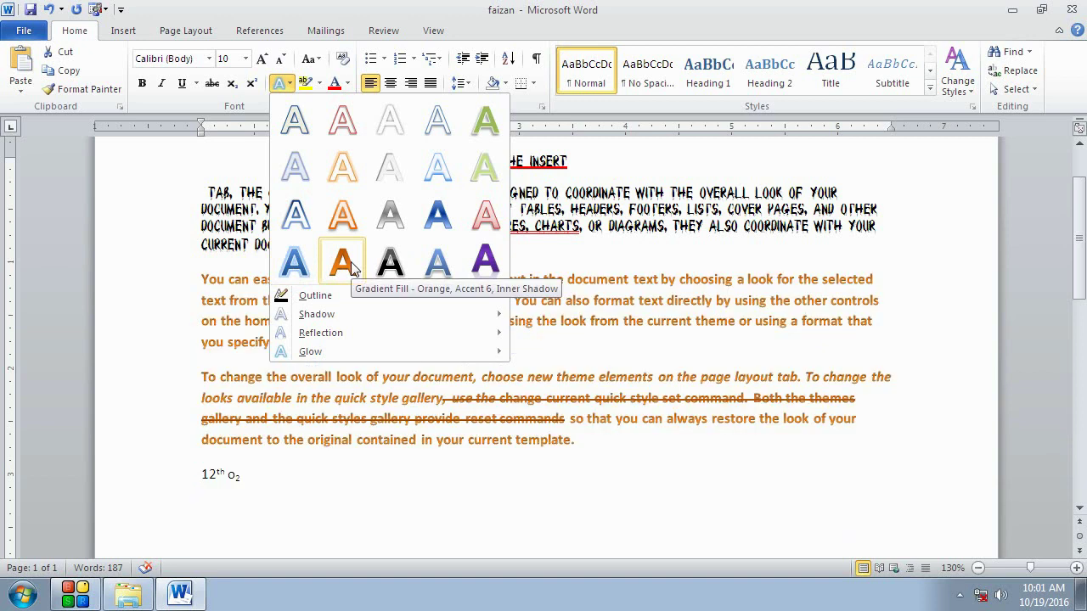
mouse_move(369, 295)
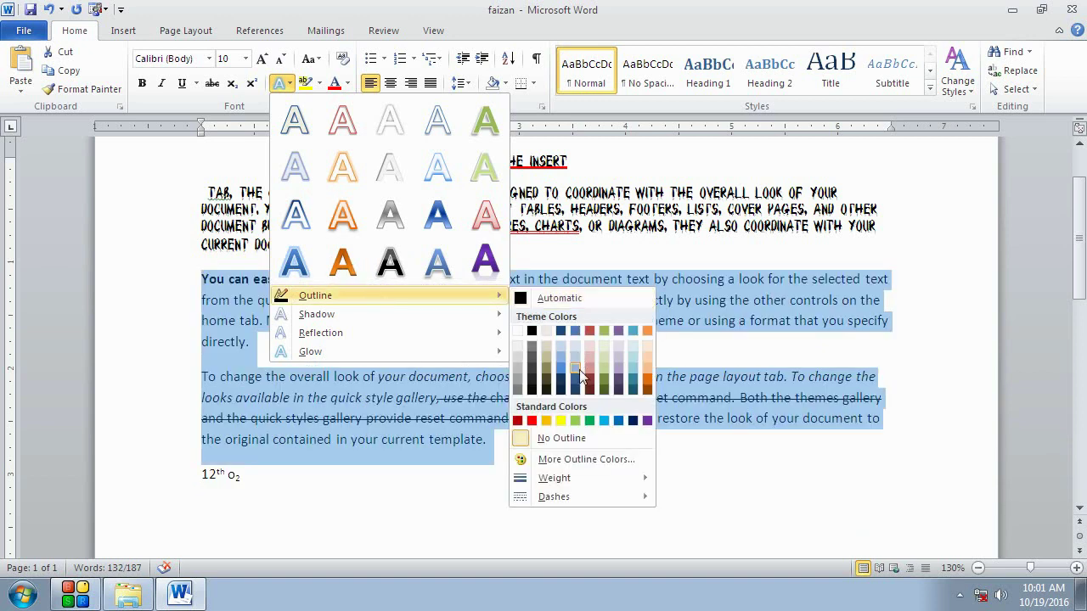
left_click(440, 264)
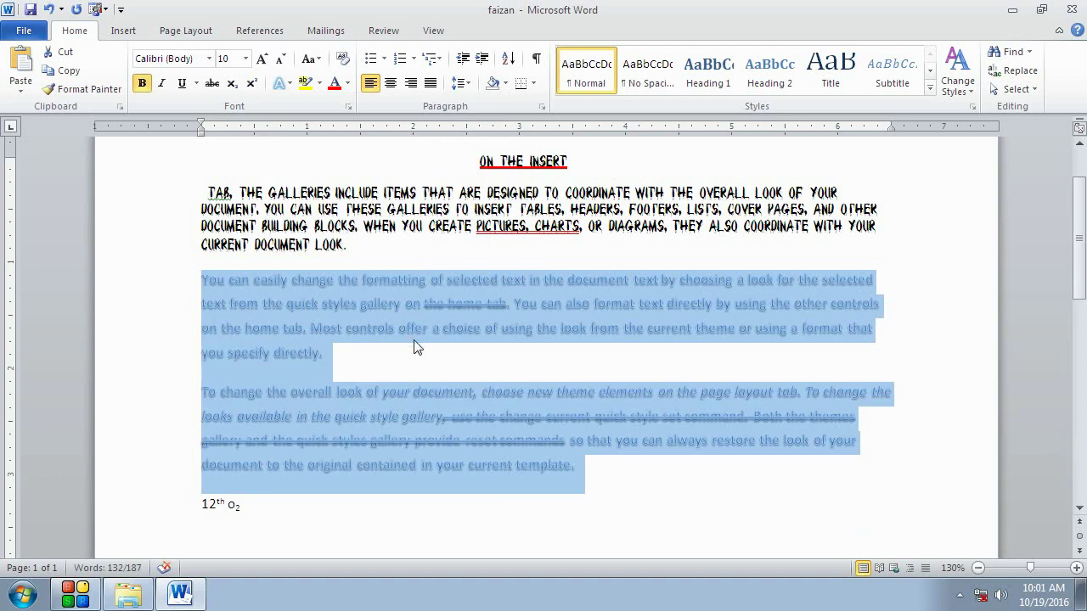
Add a red text outline to the selected paragraphs.
left_click(286, 87)
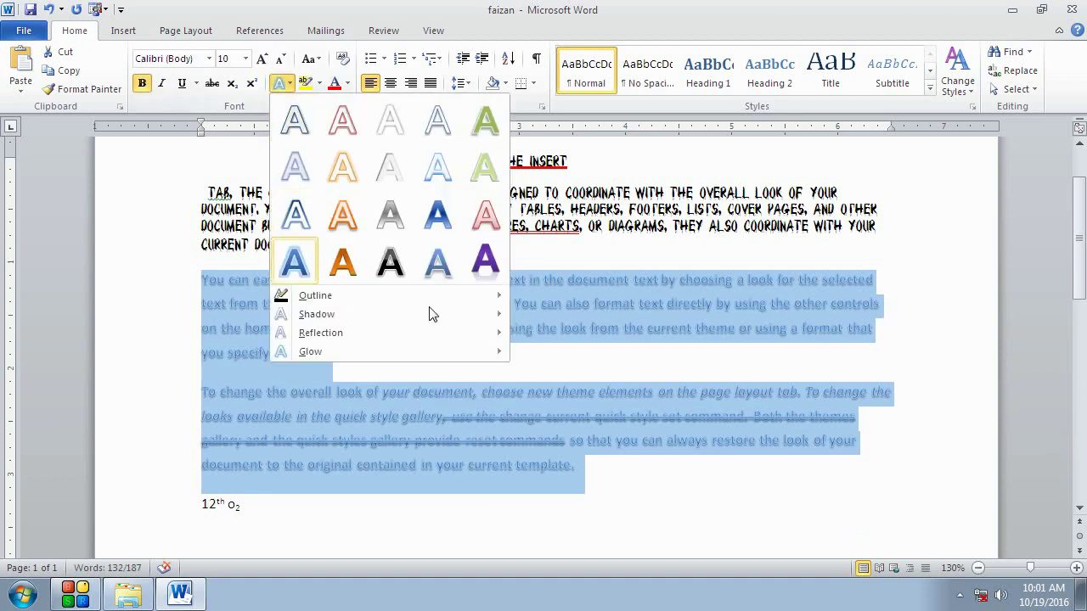
mouse_move(507, 296)
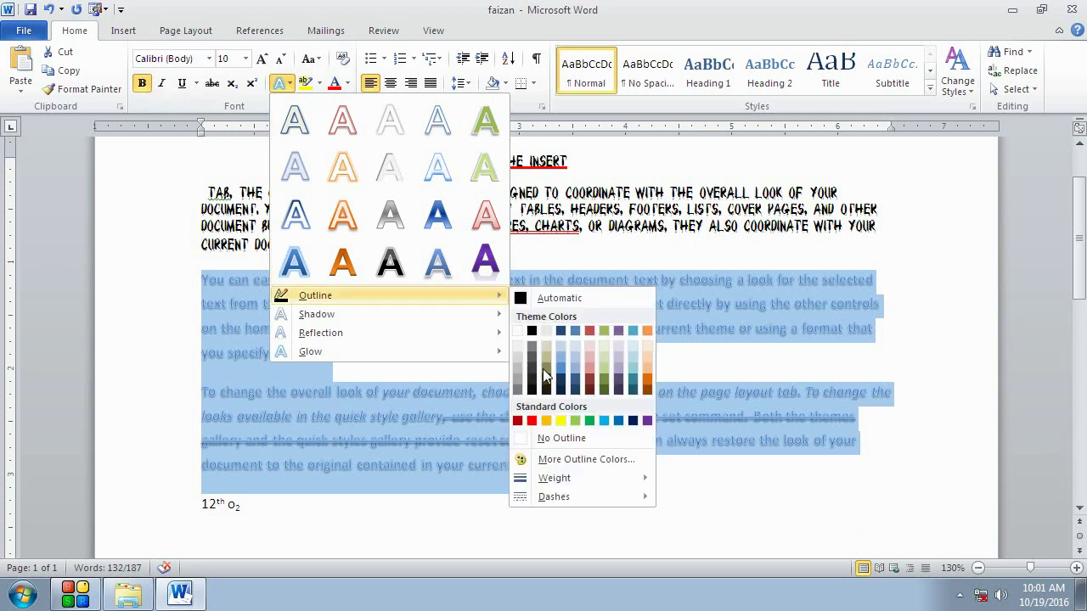
left_click(532, 422)
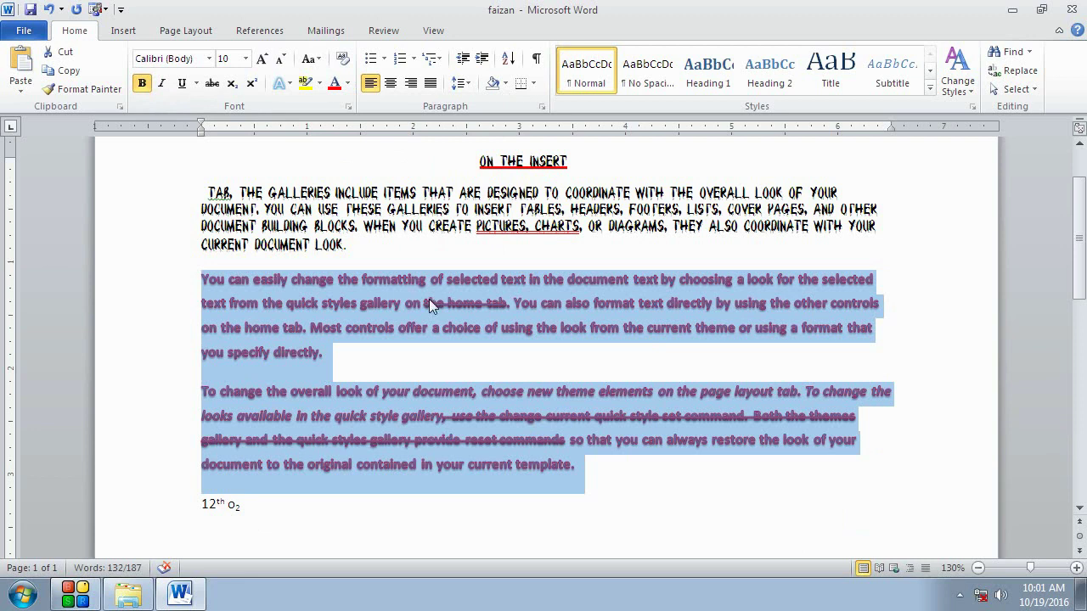
Reselect both red paragraphs for further text effects.
left_click_drag(447, 283, 423, 282)
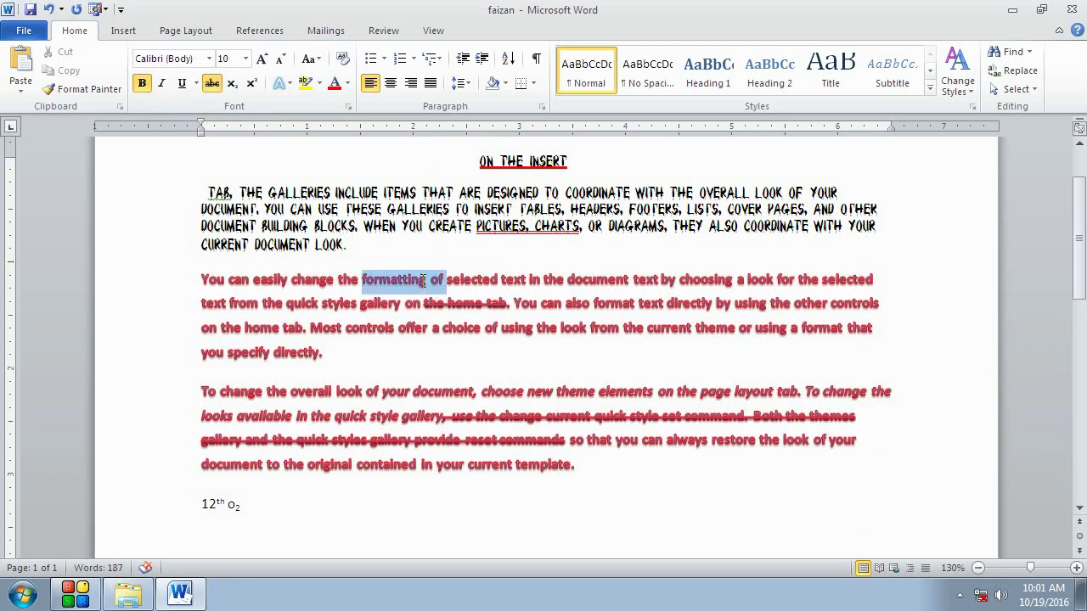
left_click(431, 281)
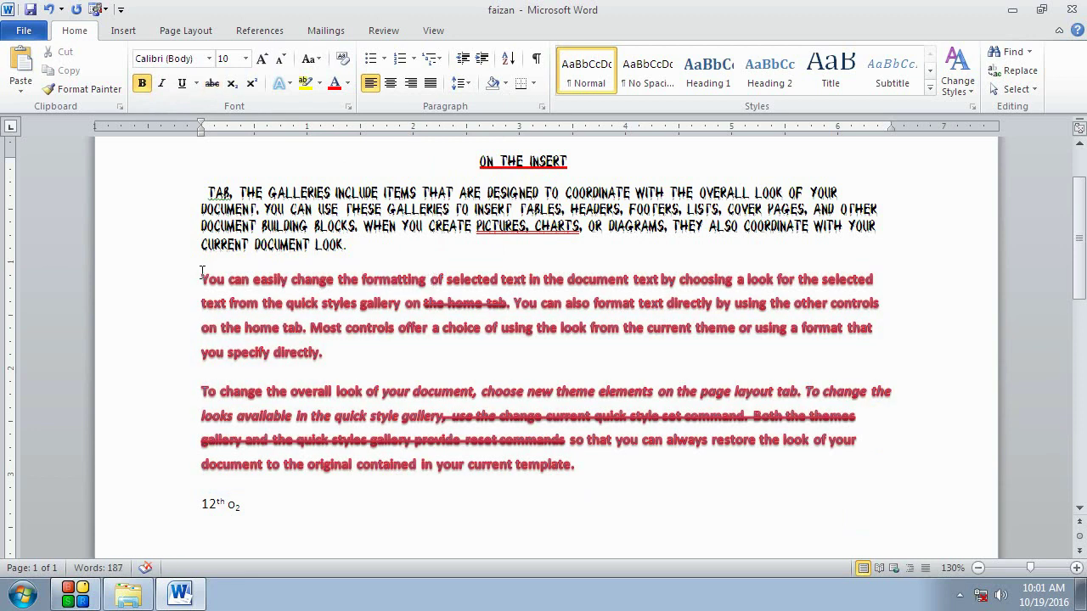
left_click_drag(202, 279, 576, 465)
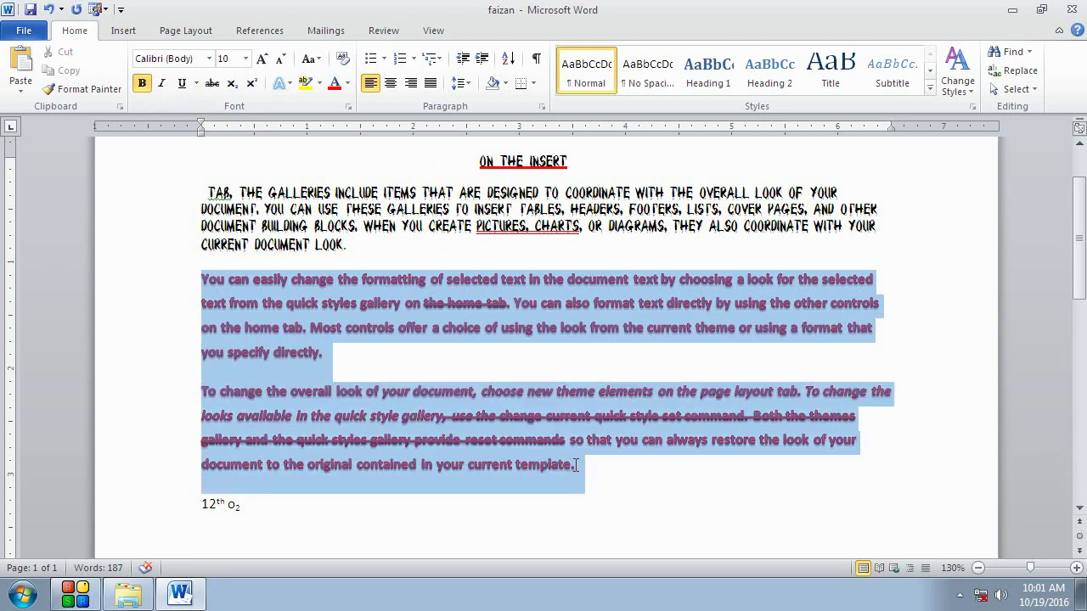
left_click(289, 84)
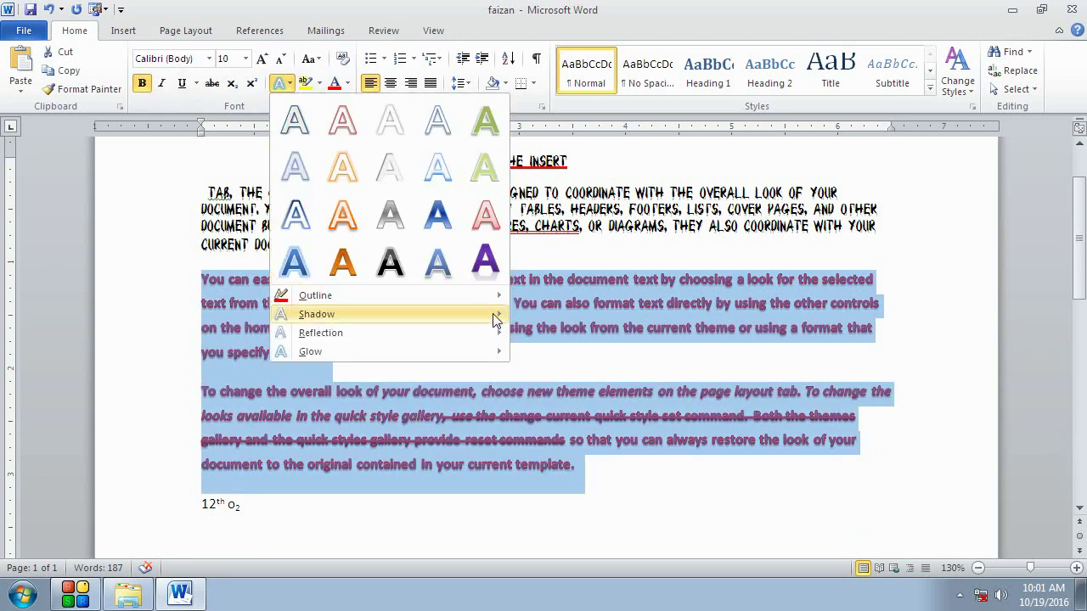
After previewing Shadow and Reflection, apply a green Glow variation to both paragraphs.
mouse_move(497, 318)
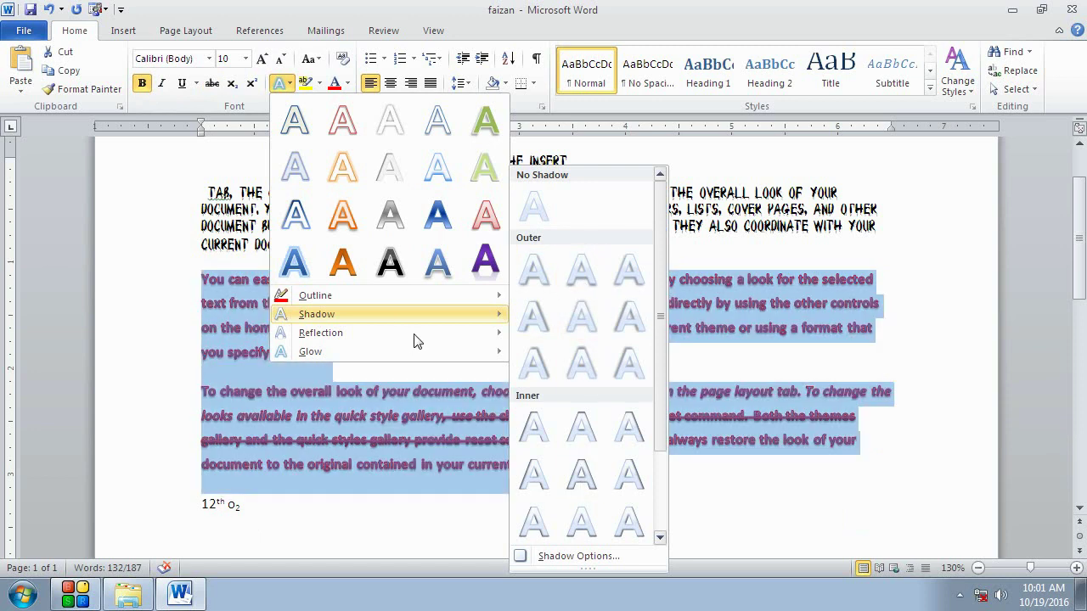
mouse_move(406, 334)
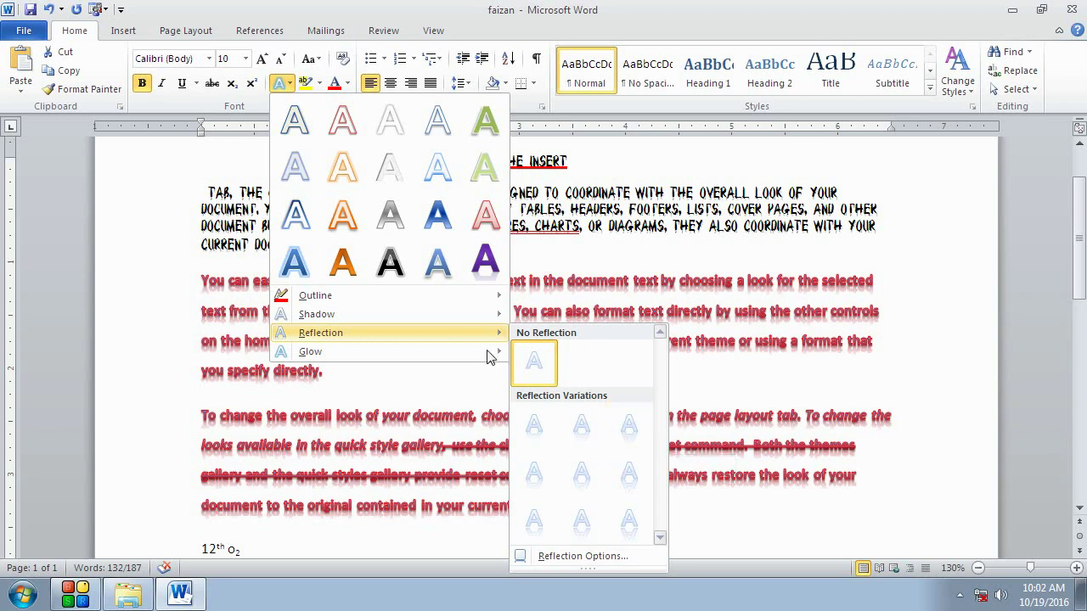
mouse_move(486, 350)
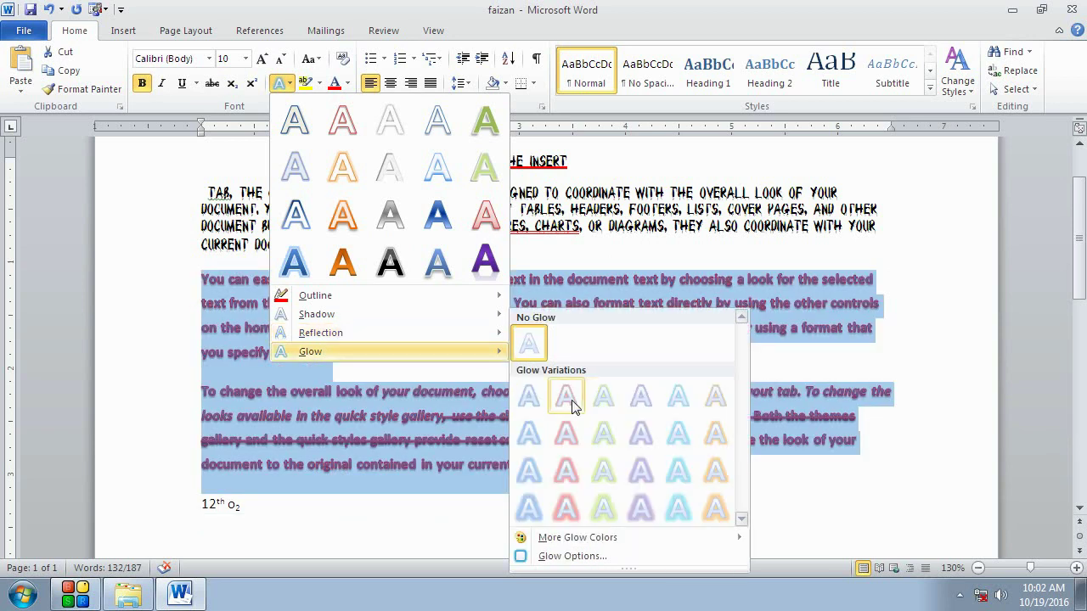
left_click(603, 472)
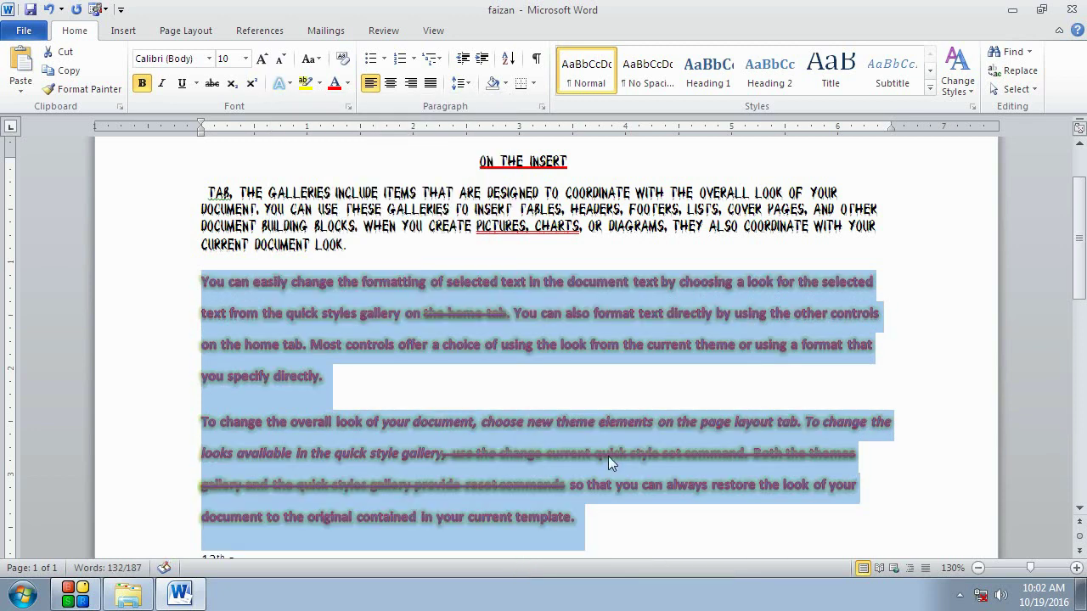
Highlight 'INCLUDE ITEMS' through 'THESE GALLERIES' in yellow.
left_click(583, 286)
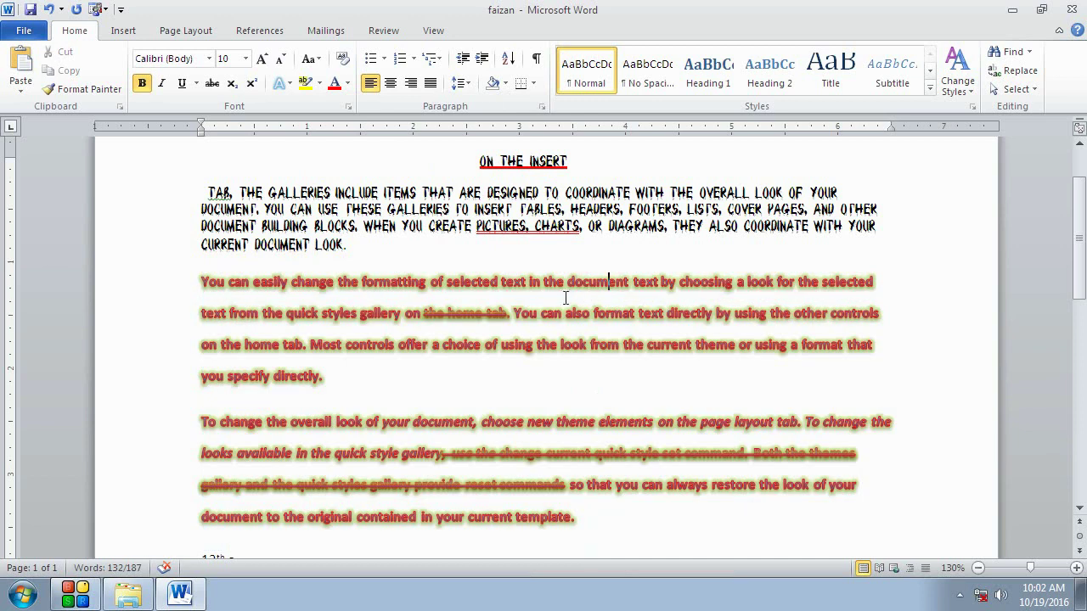
left_click_drag(562, 282, 588, 277)
left_click(492, 313)
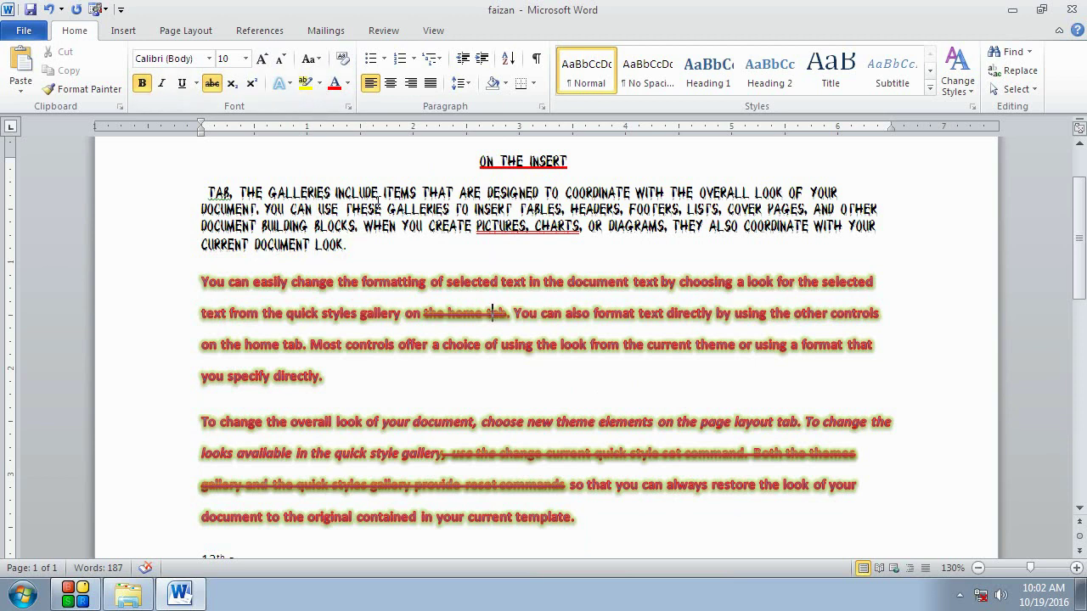
left_click_drag(378, 197, 449, 211)
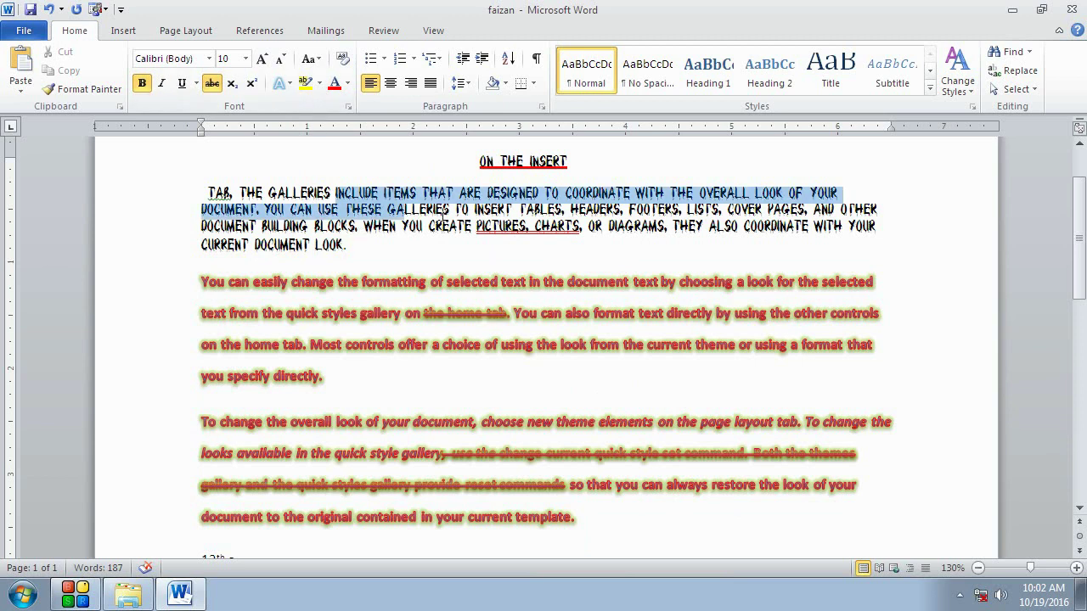
left_click(319, 82)
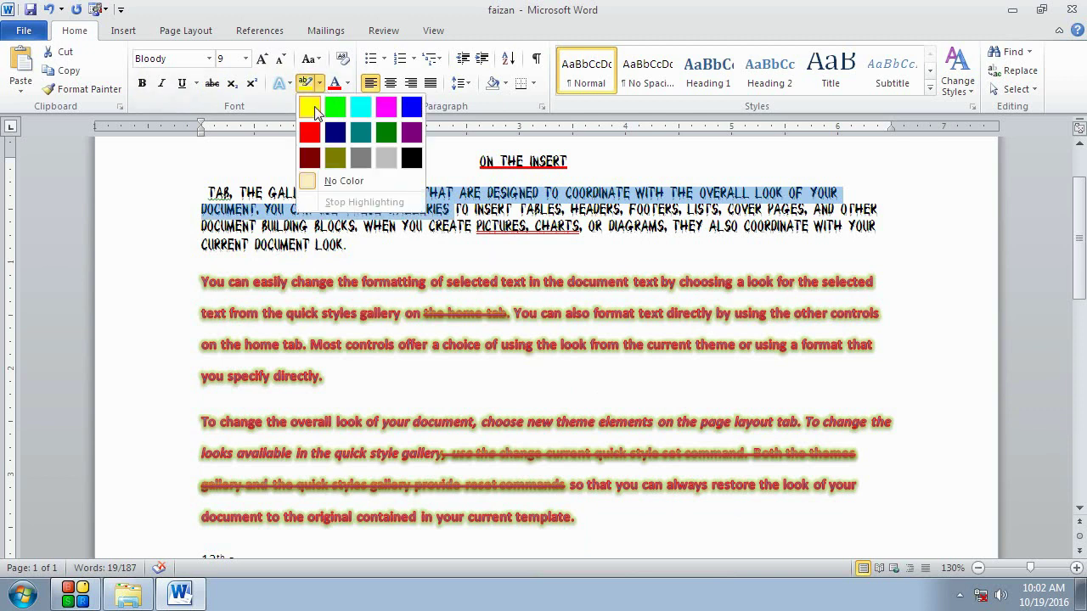
left_click(310, 109)
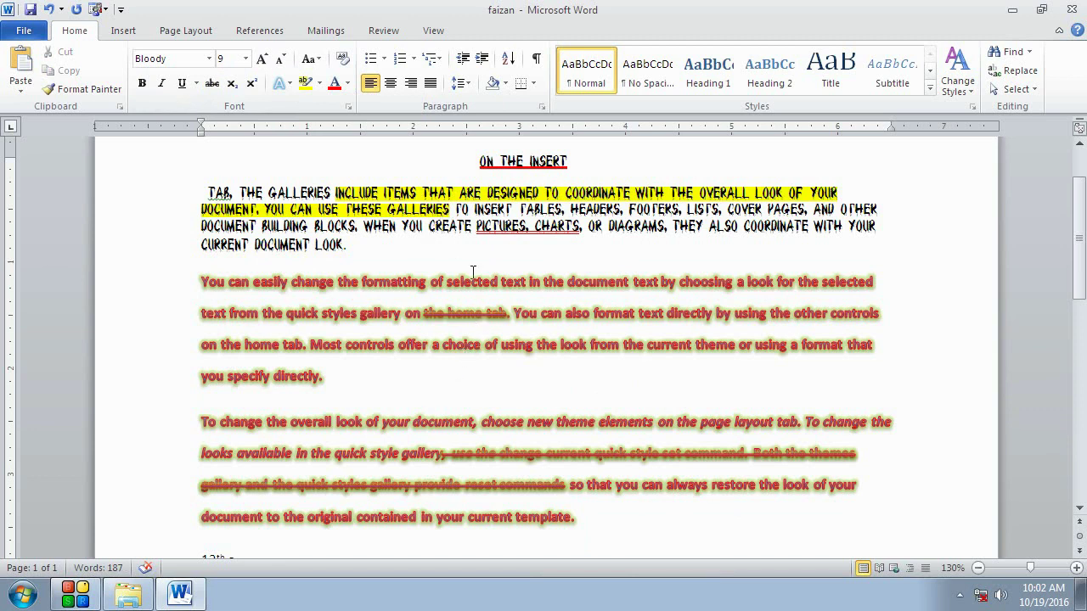
Highlight 'You can also format' through 'the look' in yellow, then select all text.
left_click_drag(515, 314, 591, 344)
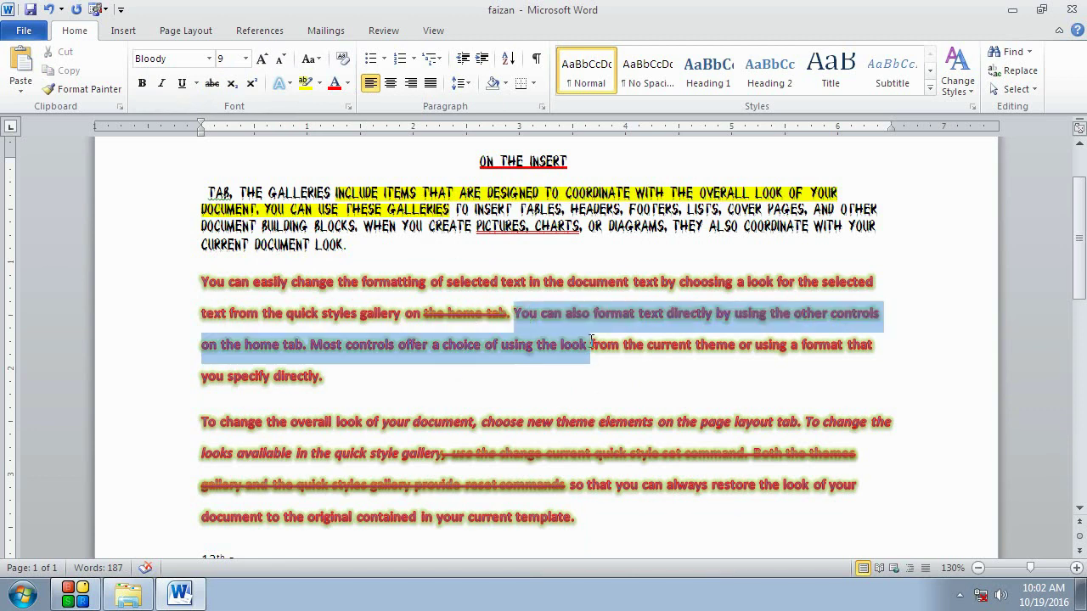
left_click(306, 88)
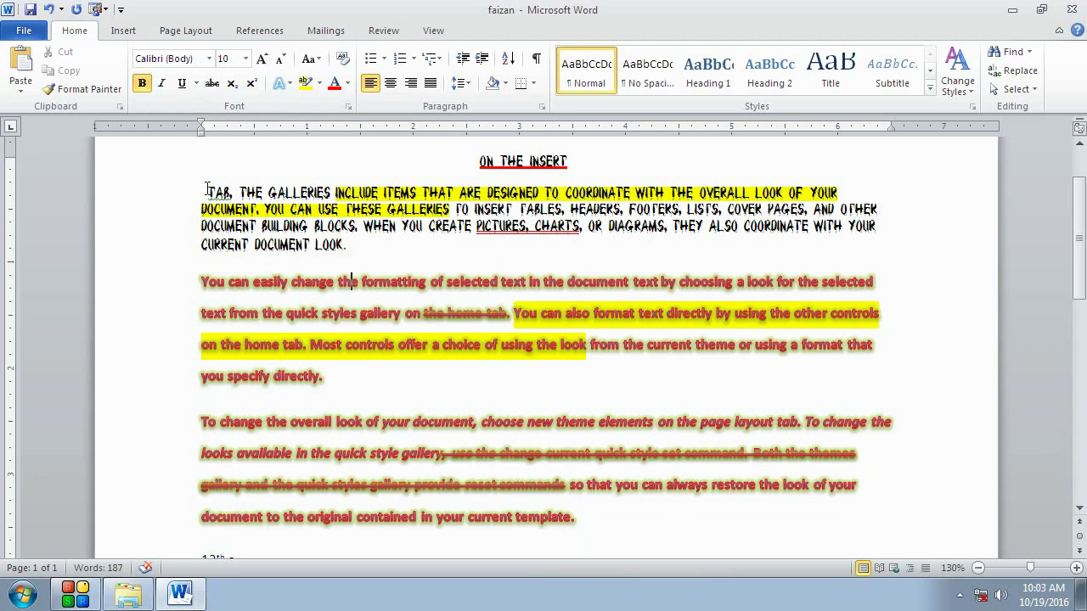
mouse_move(207, 191)
left_mouse_down()
mouse_move(502, 484)
mouse_move(584, 532)
left_mouse_up()
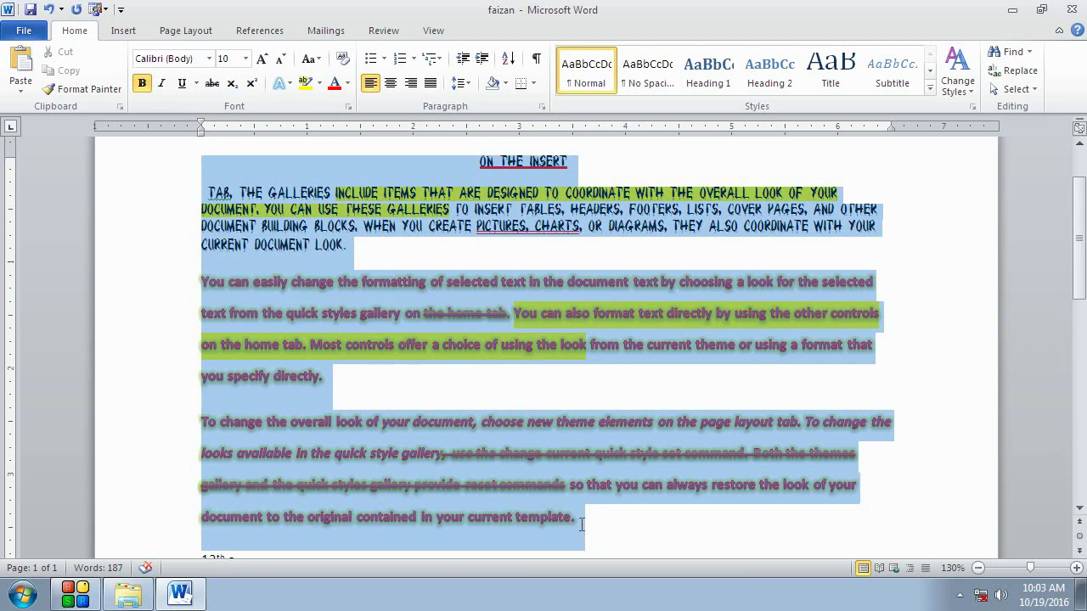
Turn all the selected text the standard red font colour.
left_click(346, 84)
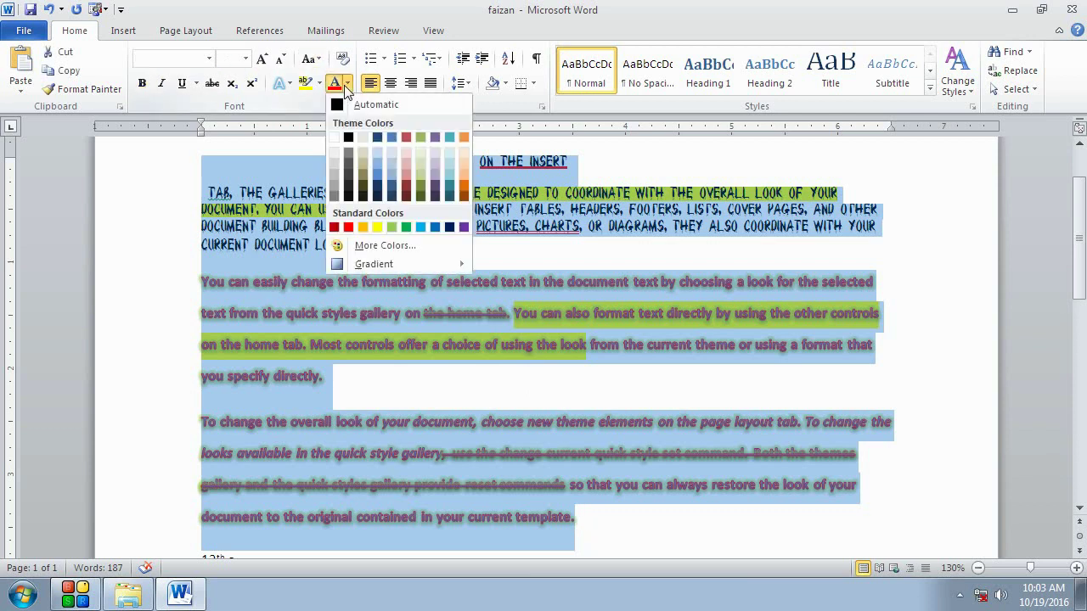
left_click(348, 227)
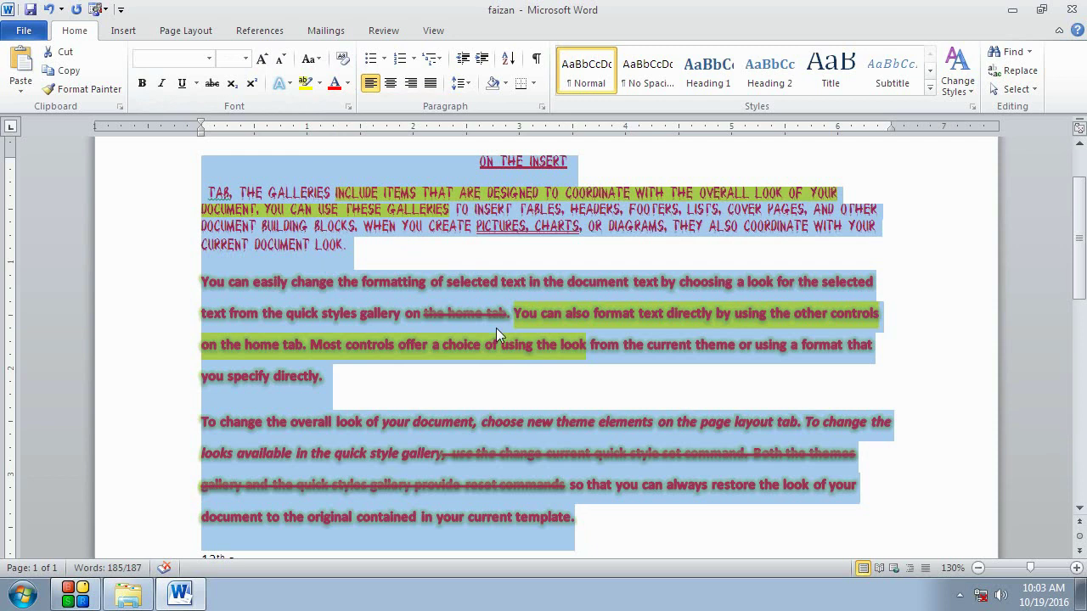
left_click(539, 343)
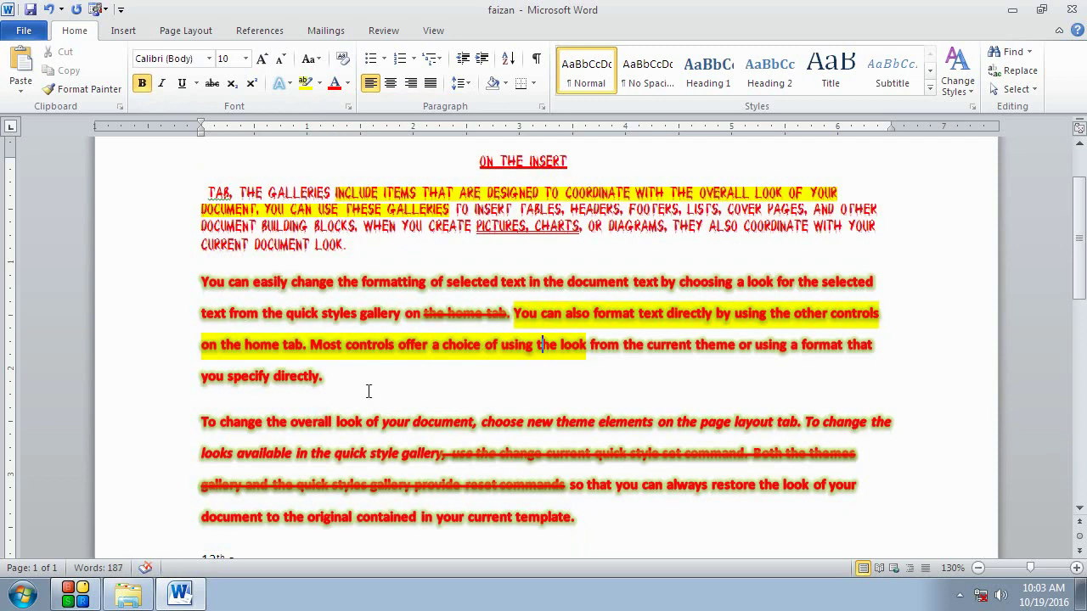
Inspect the text effects and paragraph formatting, then reselect nearly all the text.
left_click(290, 83)
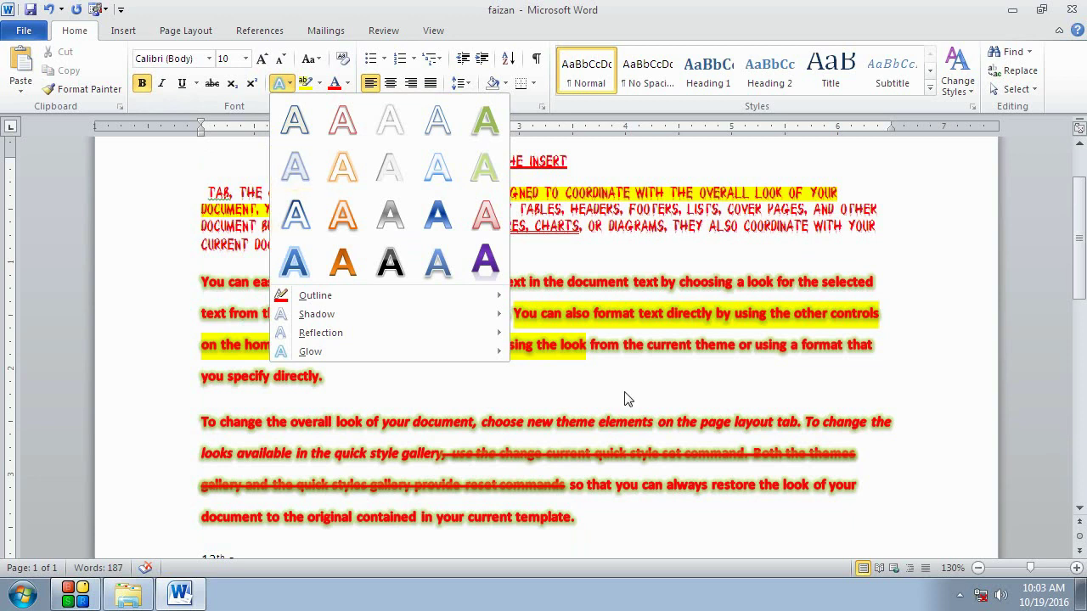
left_click(645, 381)
left_click(392, 249)
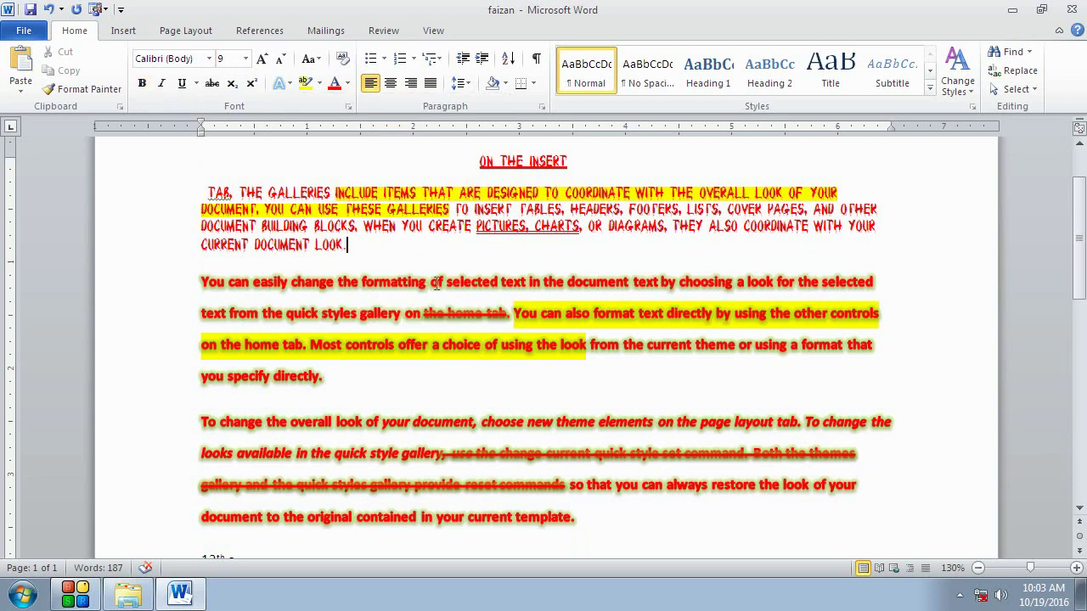
left_click(382, 315)
left_click_drag(578, 543, 214, 170)
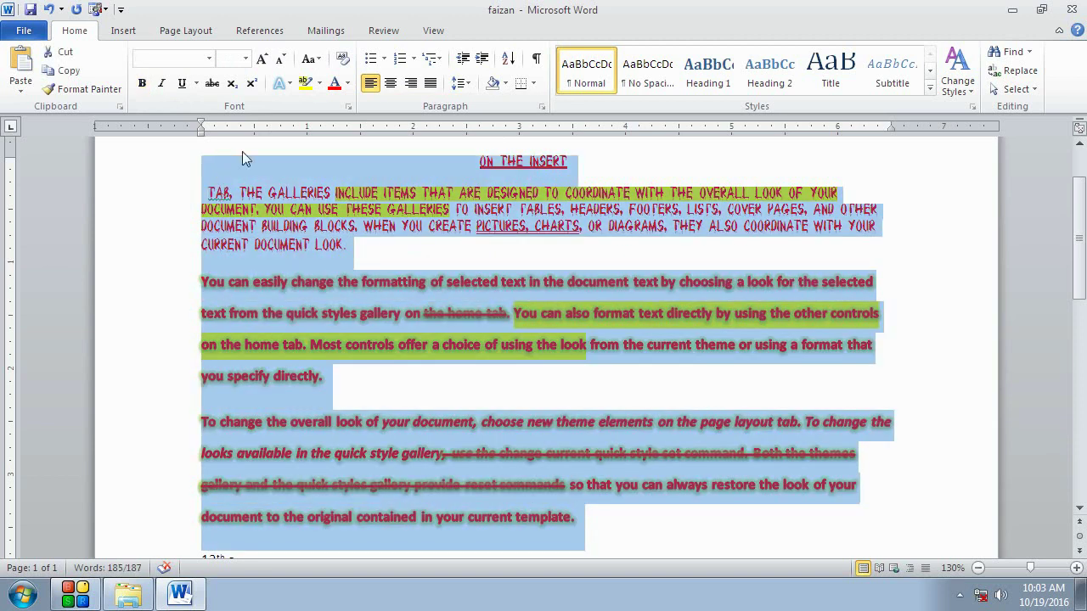
Clear formatting from all the selected text, then reselect the highlighted passages.
left_click(342, 62)
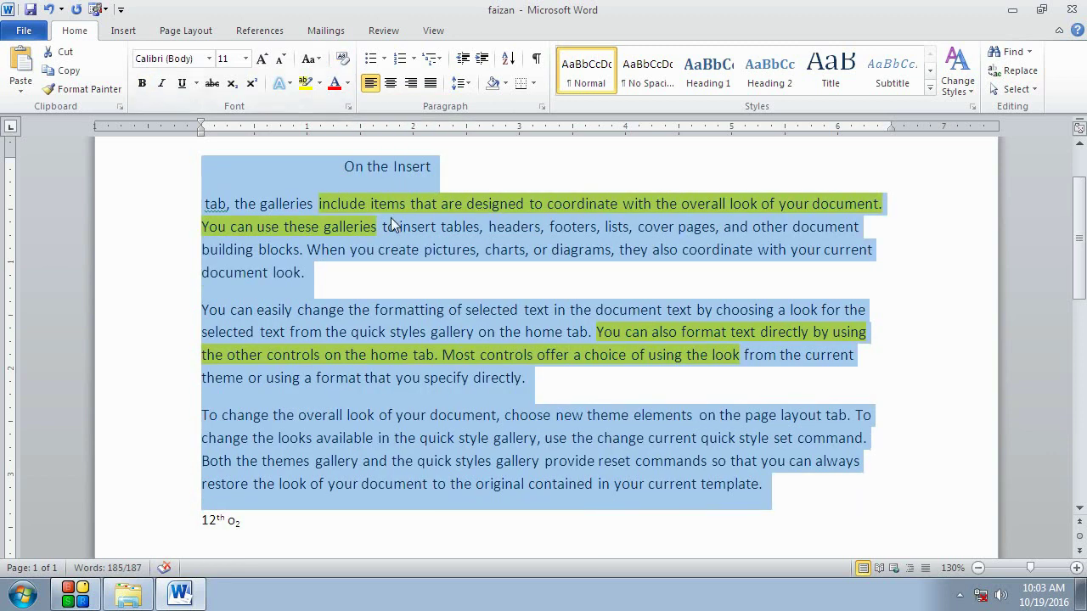
left_click(389, 225)
left_click_drag(319, 203, 377, 227)
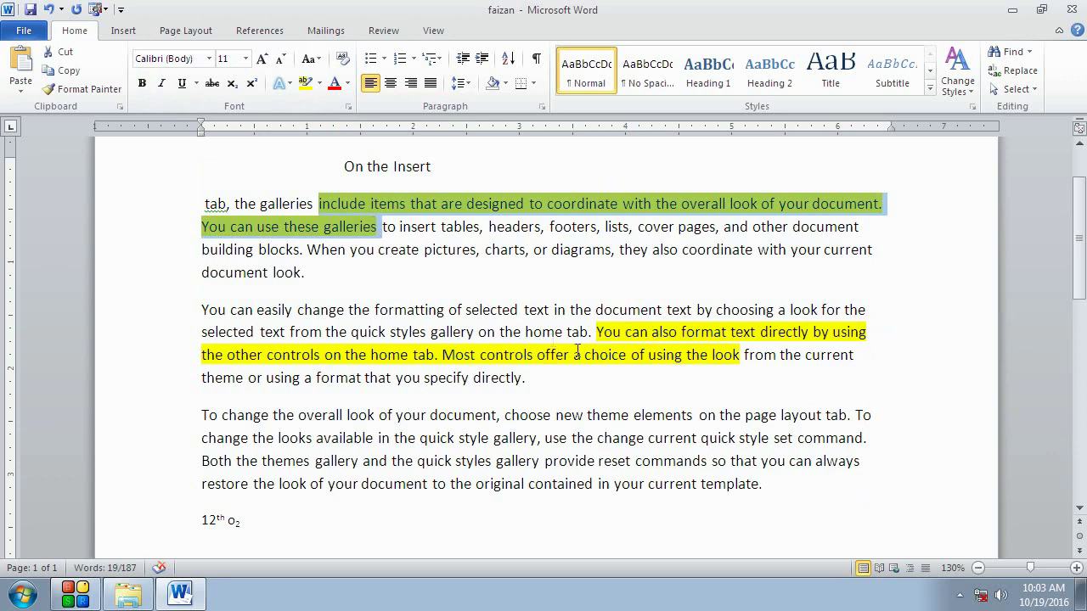
left_click_drag(597, 332, 630, 355)
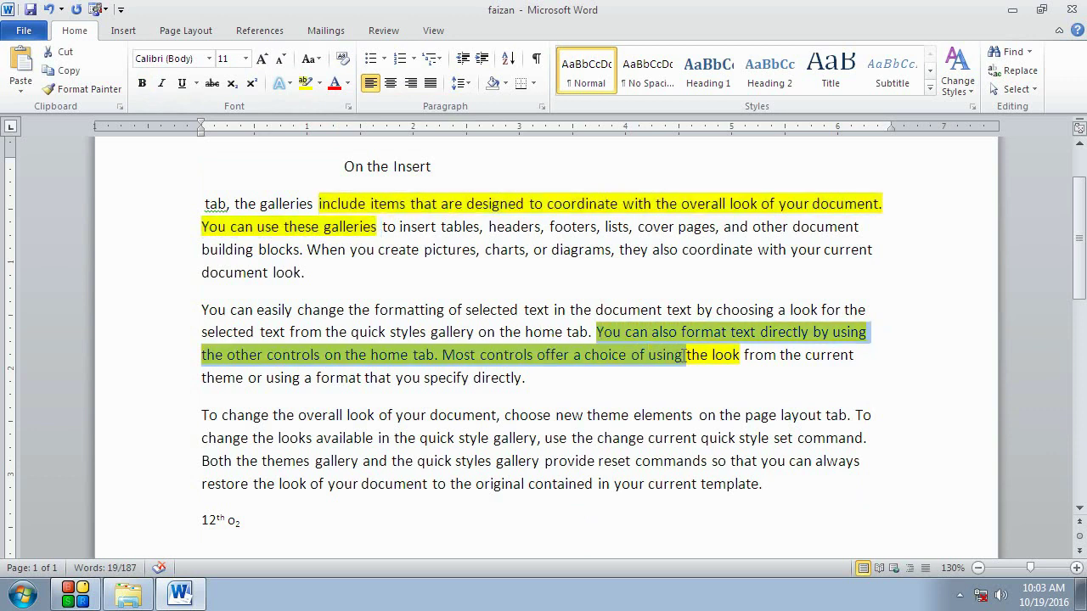
left_click_drag(685, 355, 735, 355)
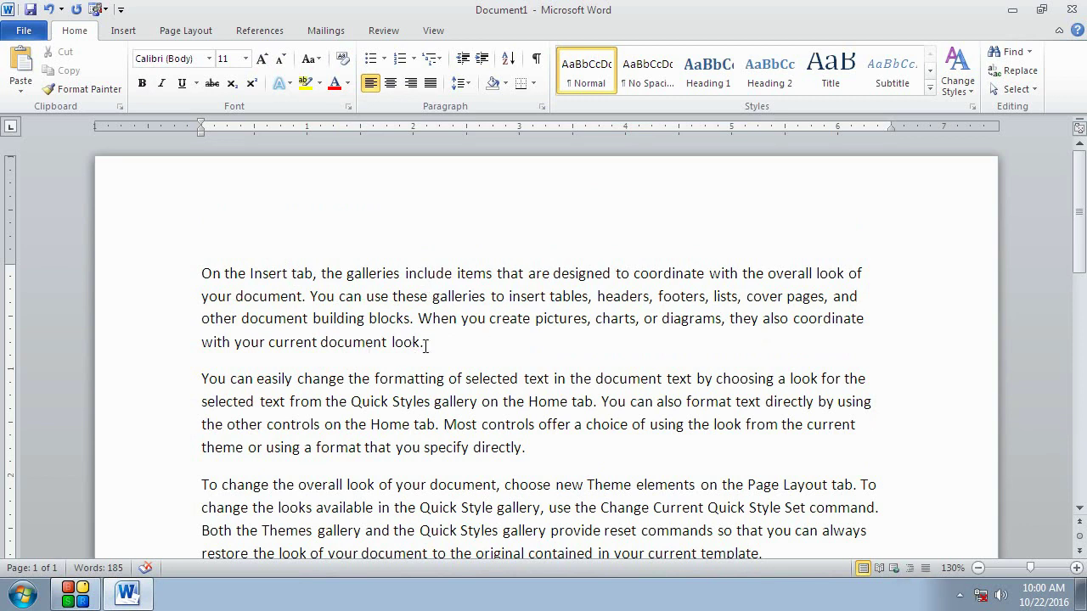
Set the word Insert in the first paragraph in the Bloody font.
left_click_drag(426, 345, 323, 304)
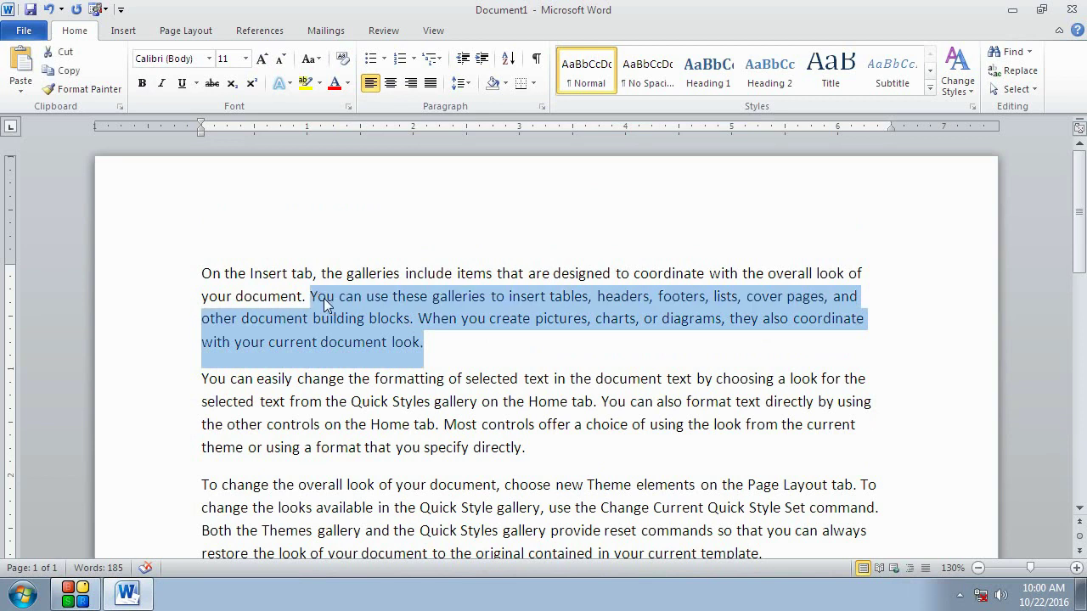
left_click_drag(197, 272, 298, 270)
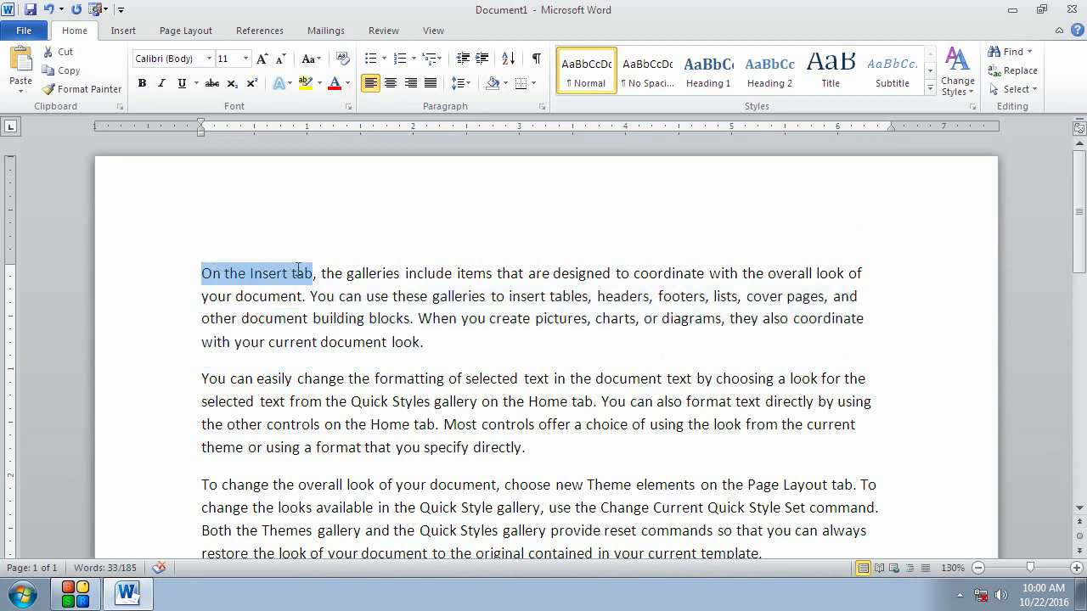
left_click(278, 274)
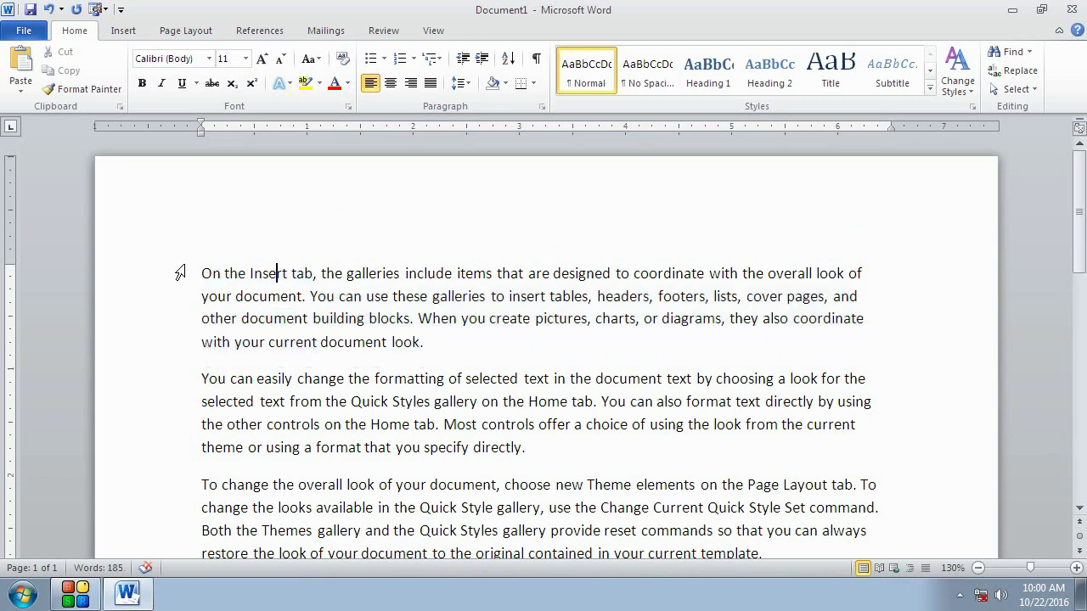
left_click(92, 90)
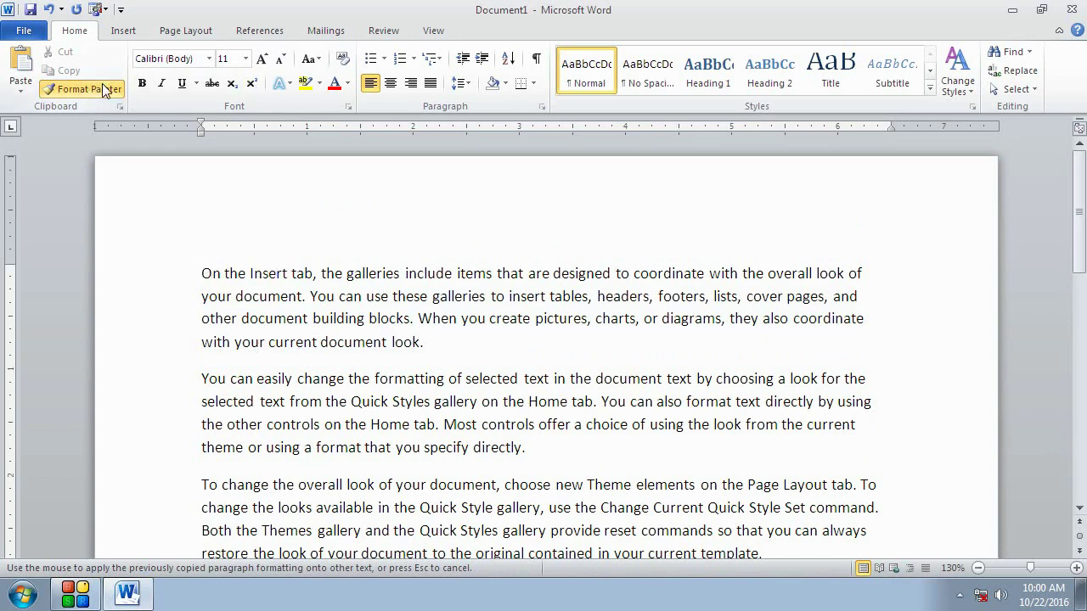
left_click(209, 59)
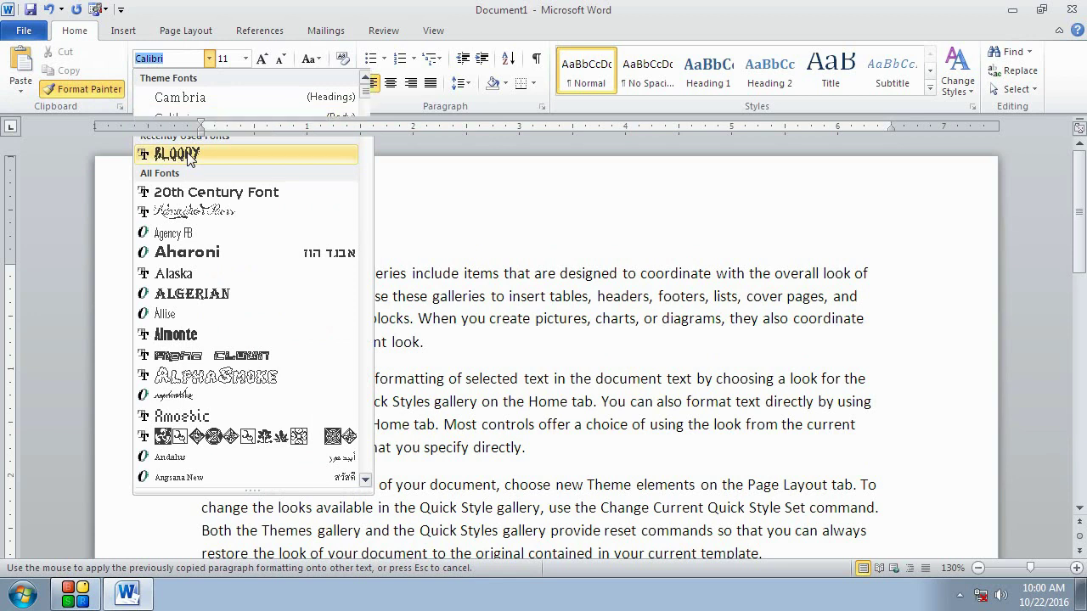
left_click(187, 154)
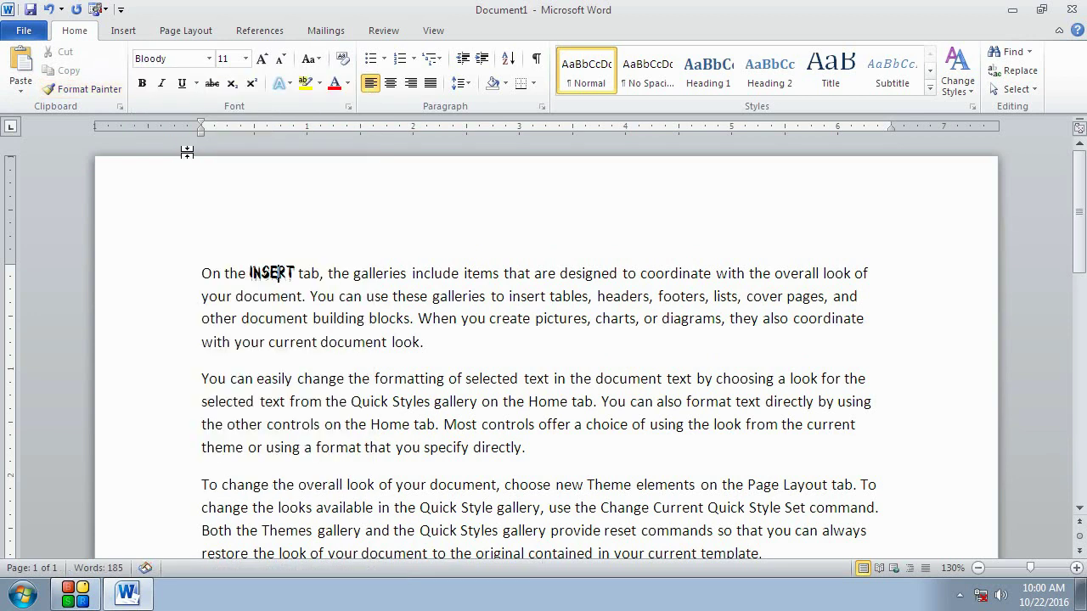
Format-paint the Bloody caps look onto spans in the first, second and third paragraphs.
left_click(84, 89)
left_click_drag(321, 273, 418, 321)
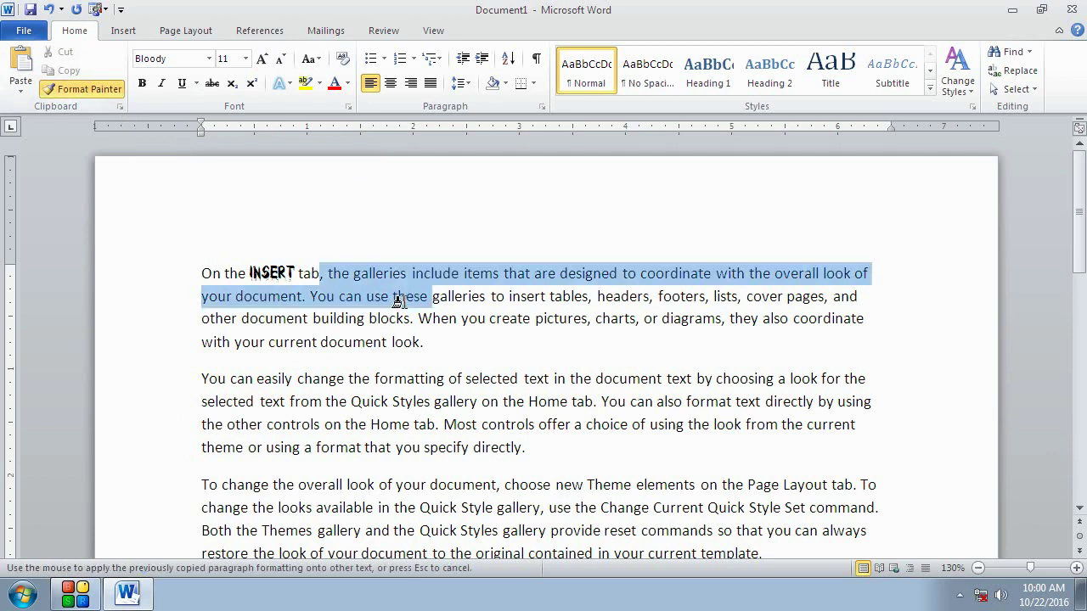
left_click(84, 89)
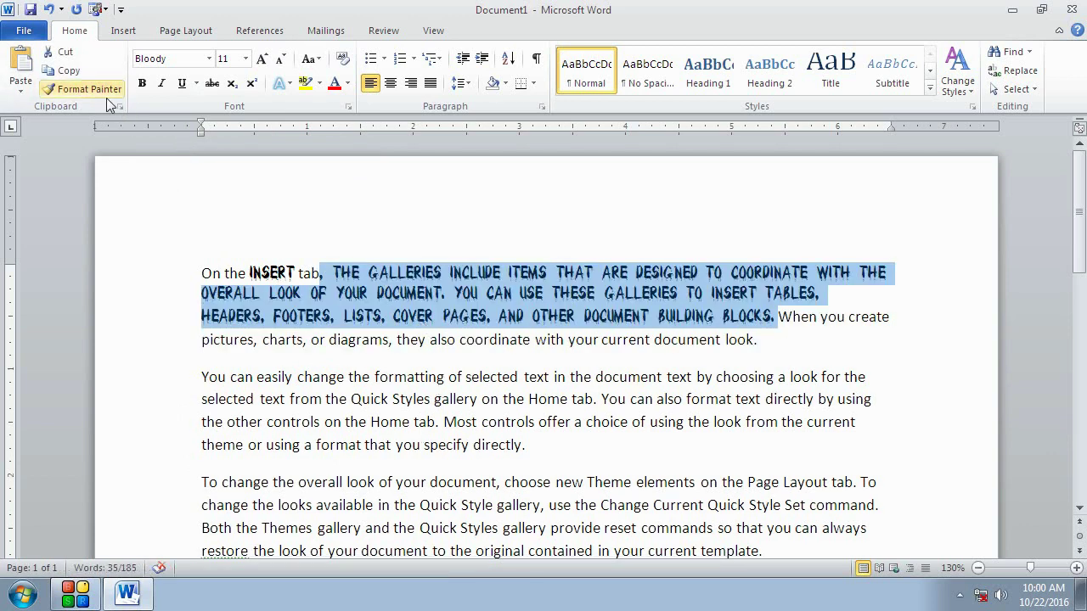
left_click_drag(202, 378, 261, 414)
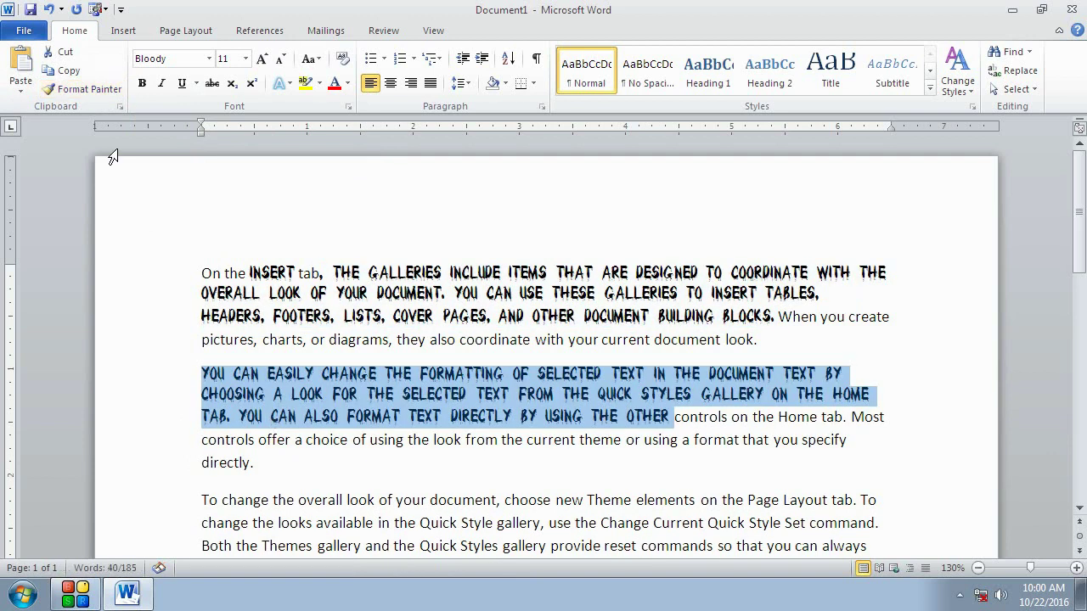
left_click(84, 89)
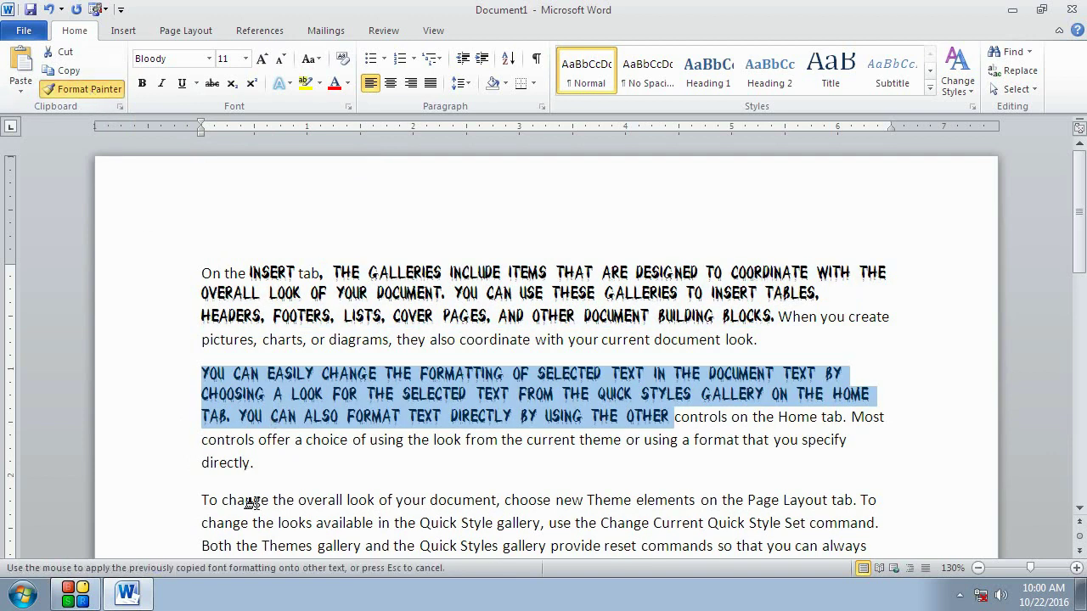
left_click_drag(222, 501, 662, 547)
scroll(445, 461, "down", 3)
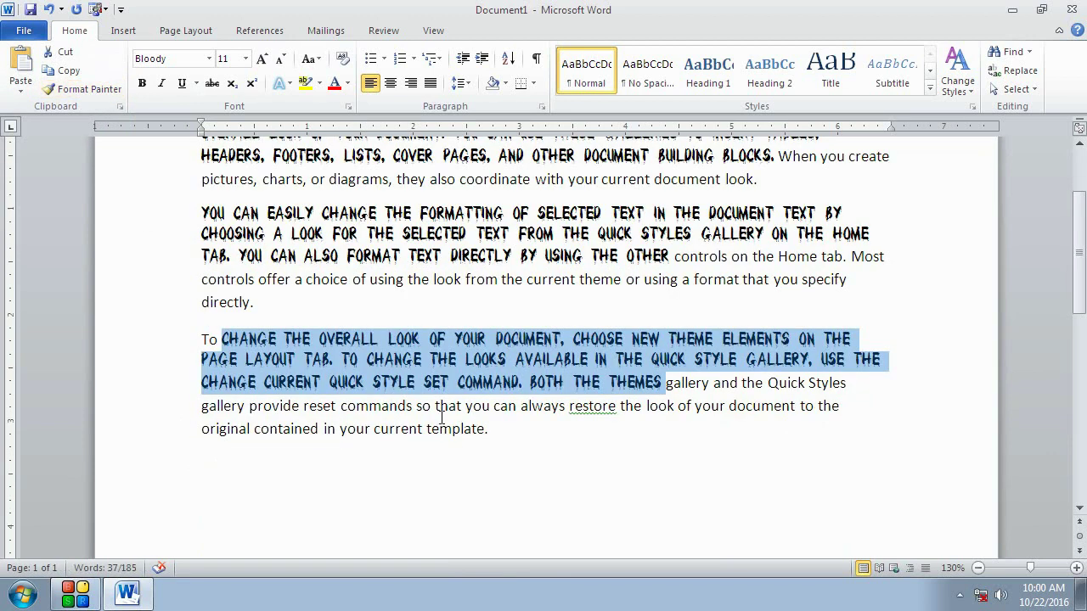
Repaint the first paragraph's middle span, 'tab… lists', as plain text.
left_click(441, 416)
left_click(84, 89)
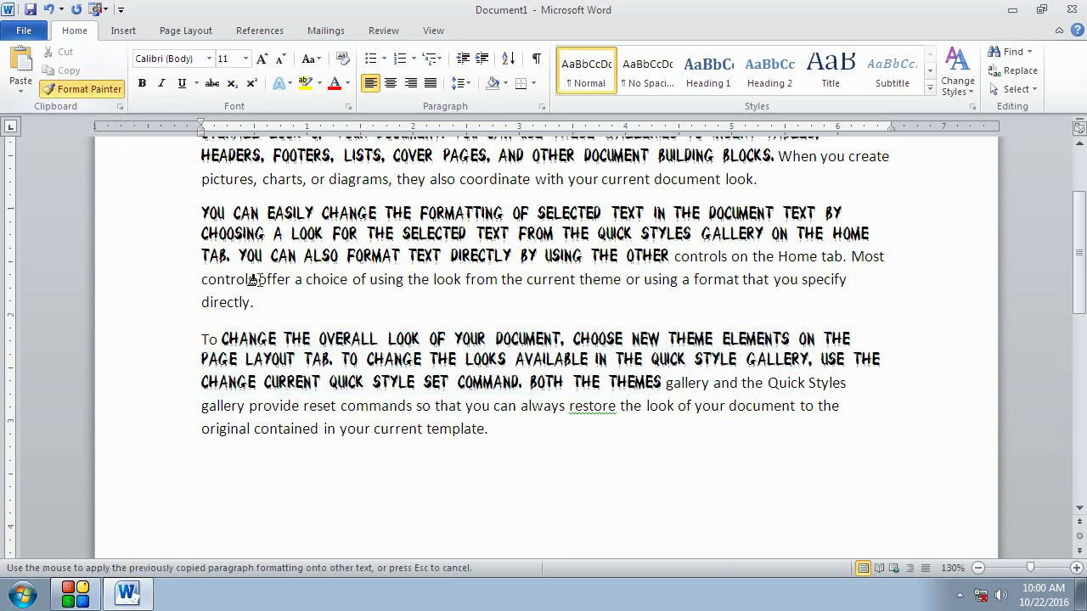
left_click(289, 83)
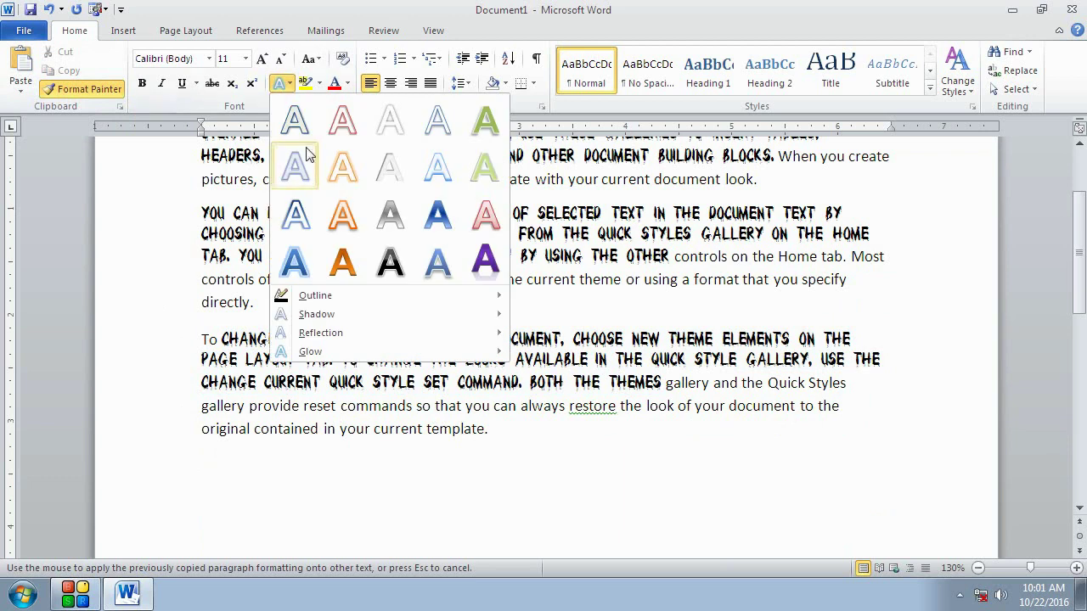
left_click(343, 219)
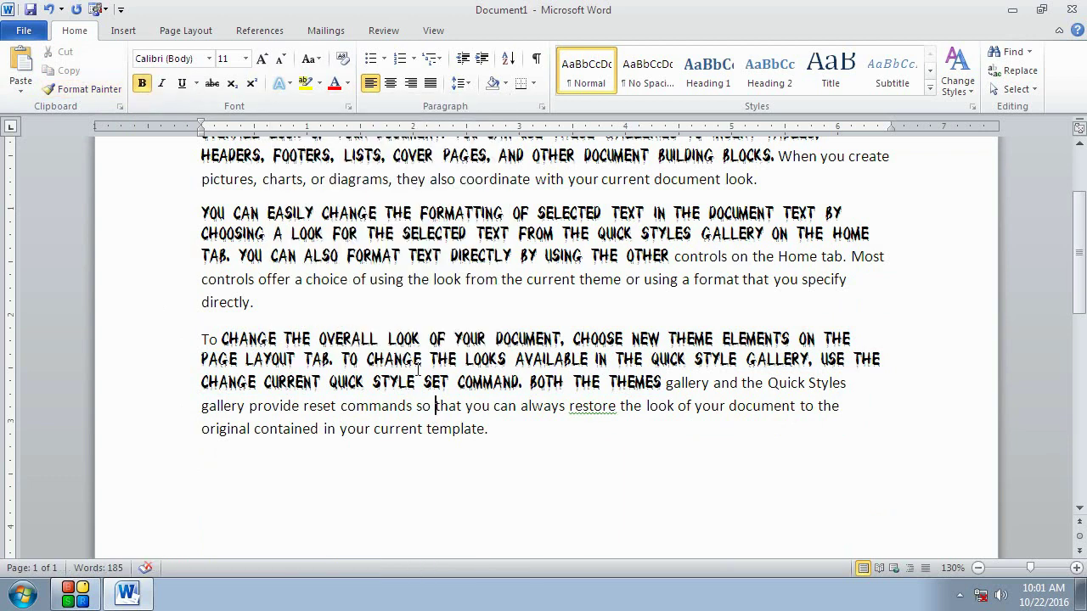
left_click(83, 89)
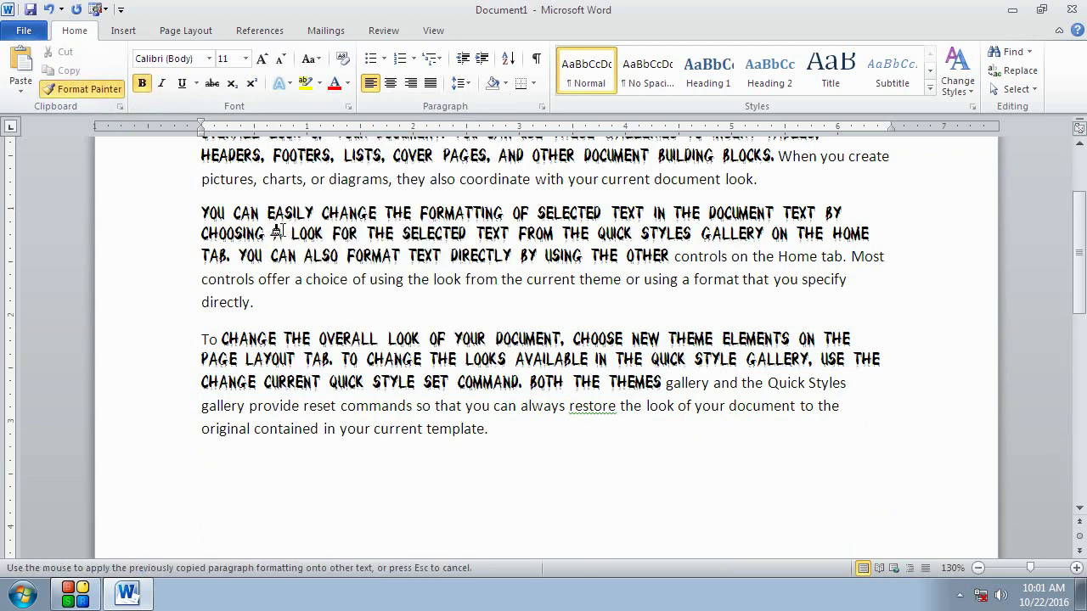
scroll(289, 255, "up", 3)
left_click_drag(298, 273, 738, 296)
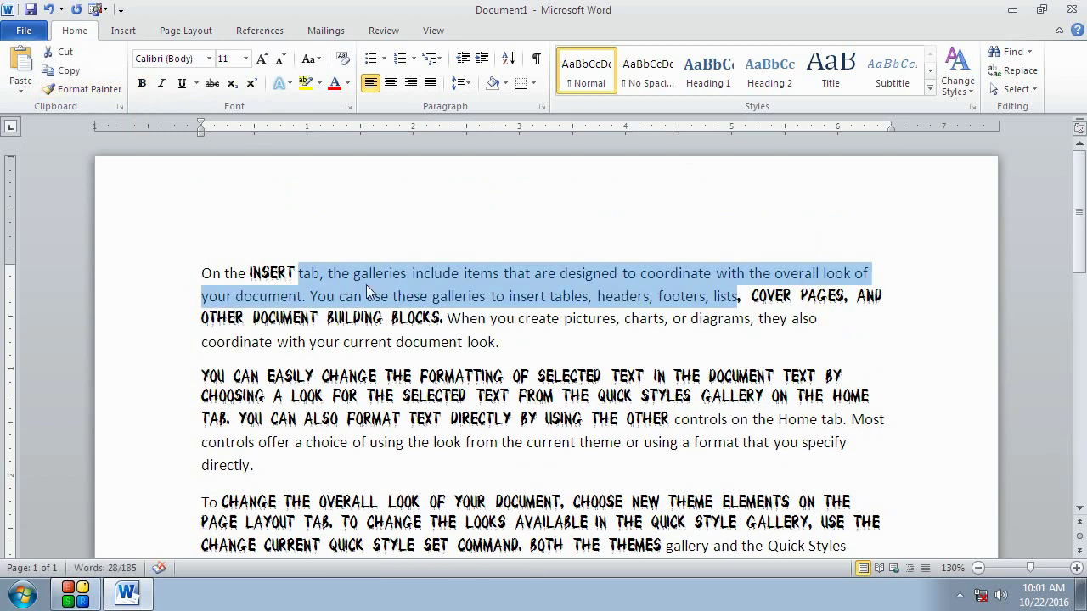
Give the selected text an outlined blue text effect and paint it onto following lines.
left_click(100, 89)
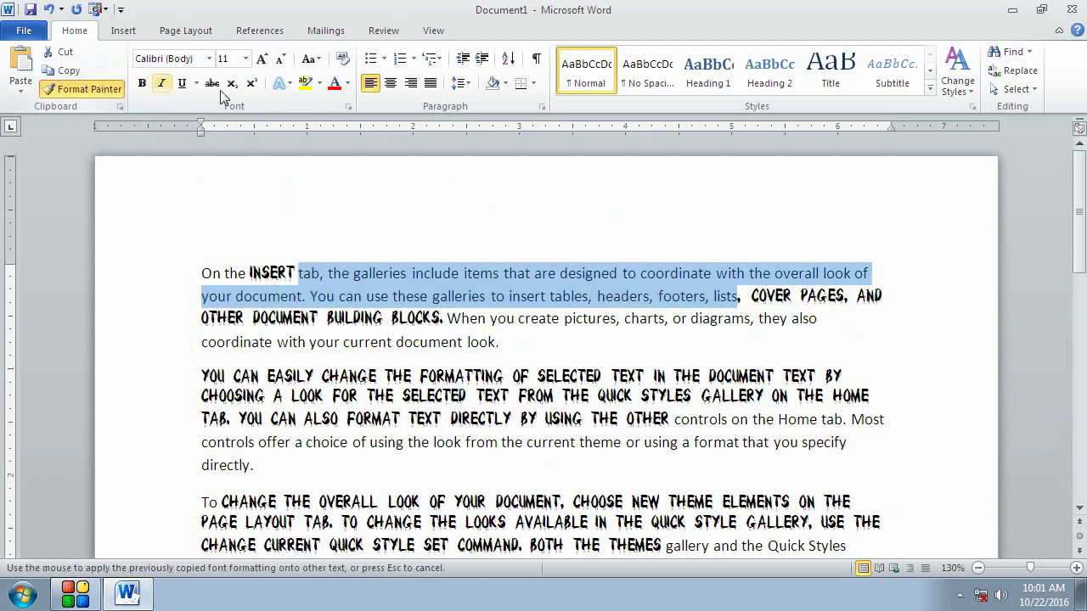
left_click(283, 83)
left_click(291, 124)
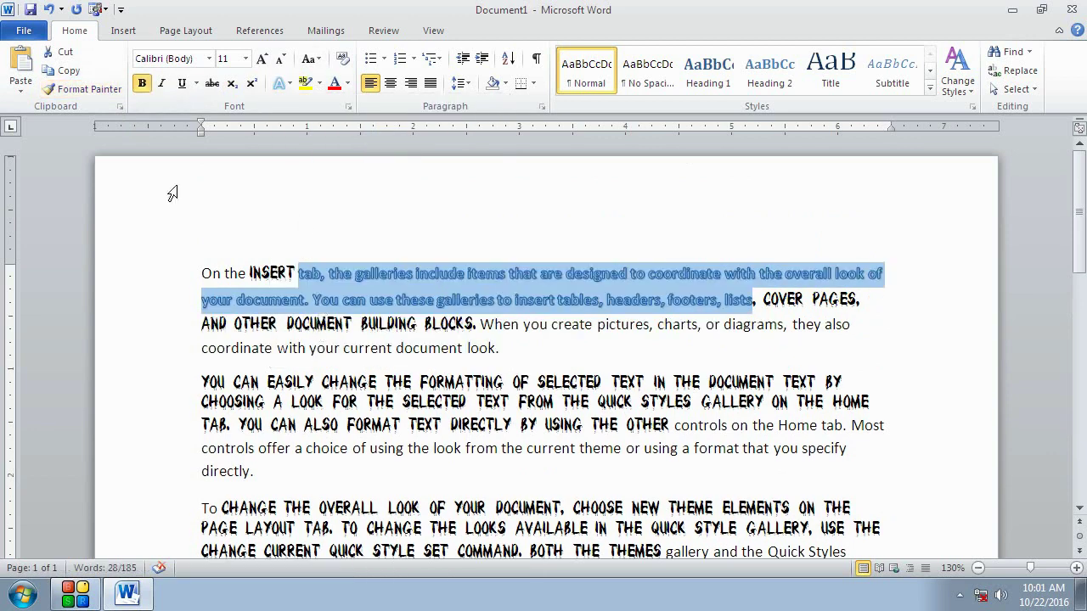
key("ctrl+shift+c")
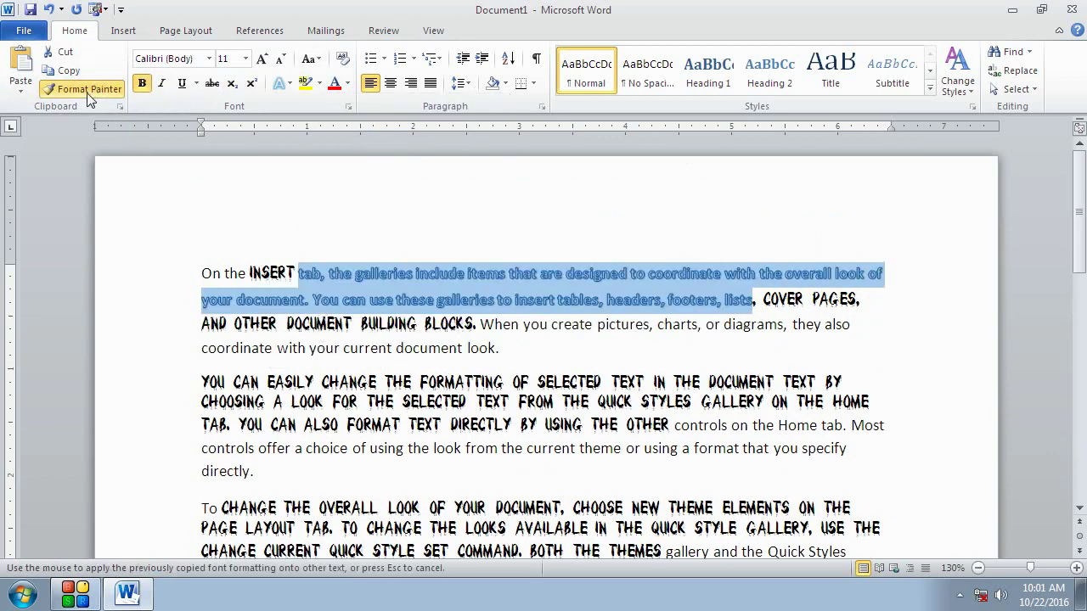
mouse_move(202, 348)
left_mouse_down()
mouse_move(302, 398)
mouse_move(363, 457)
left_mouse_up()
left_click(119, 89)
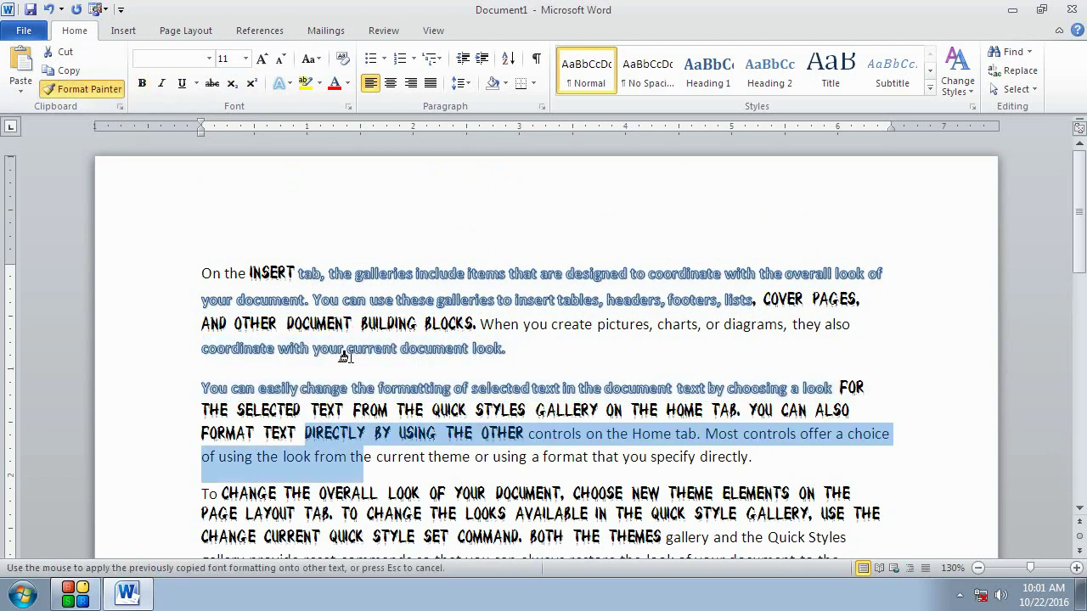
left_click_drag(353, 409, 382, 456)
Select the whole document and clear all formatting back to plain Calibri 11.
scroll(422, 481, "down", 5)
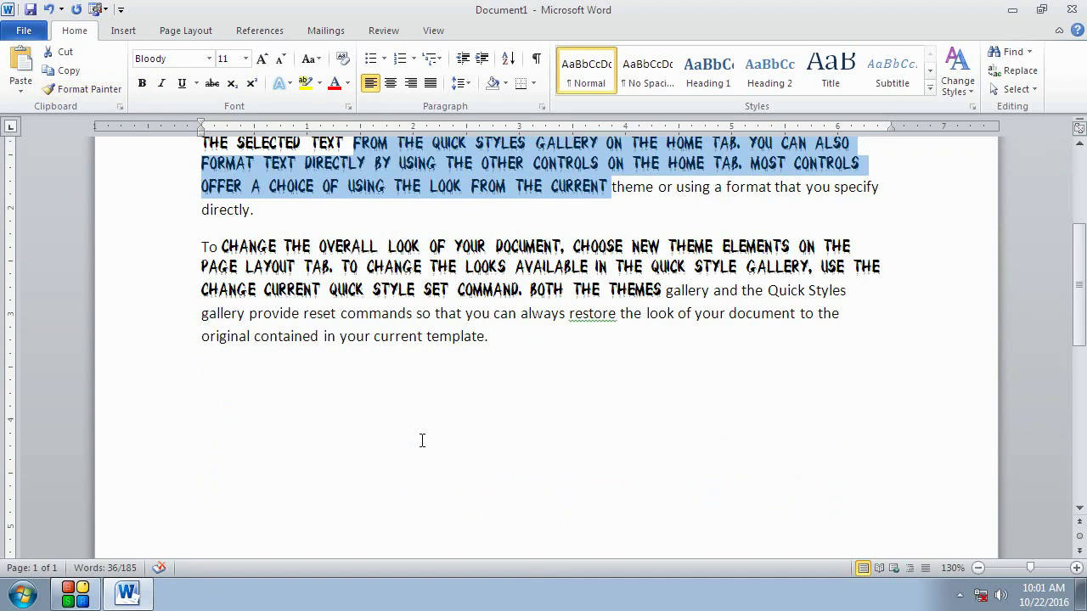
left_click(423, 335)
left_click(360, 250)
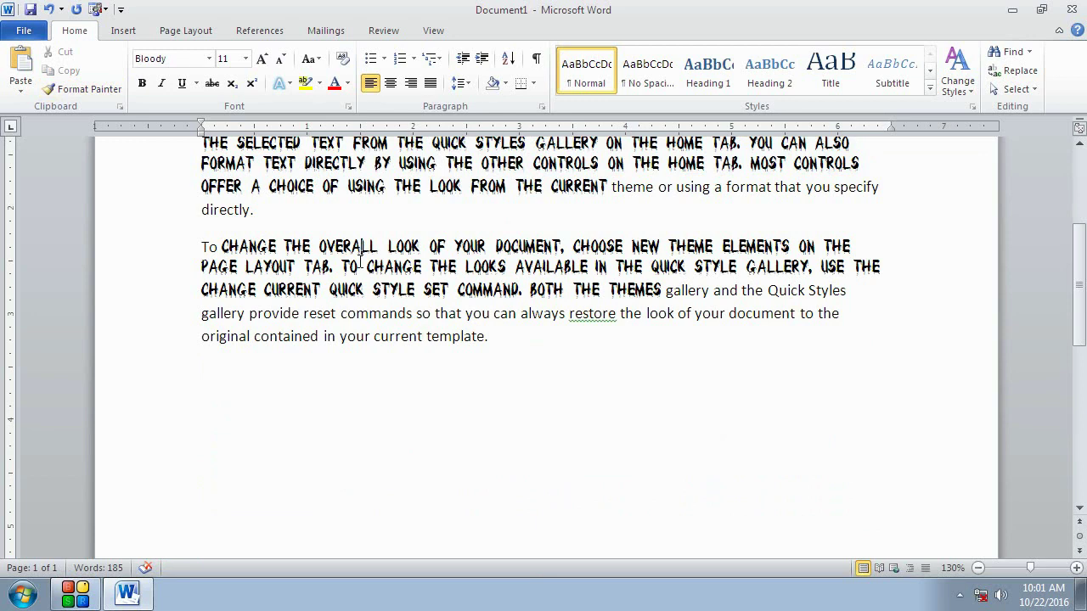
scroll(360, 264, "up", 2)
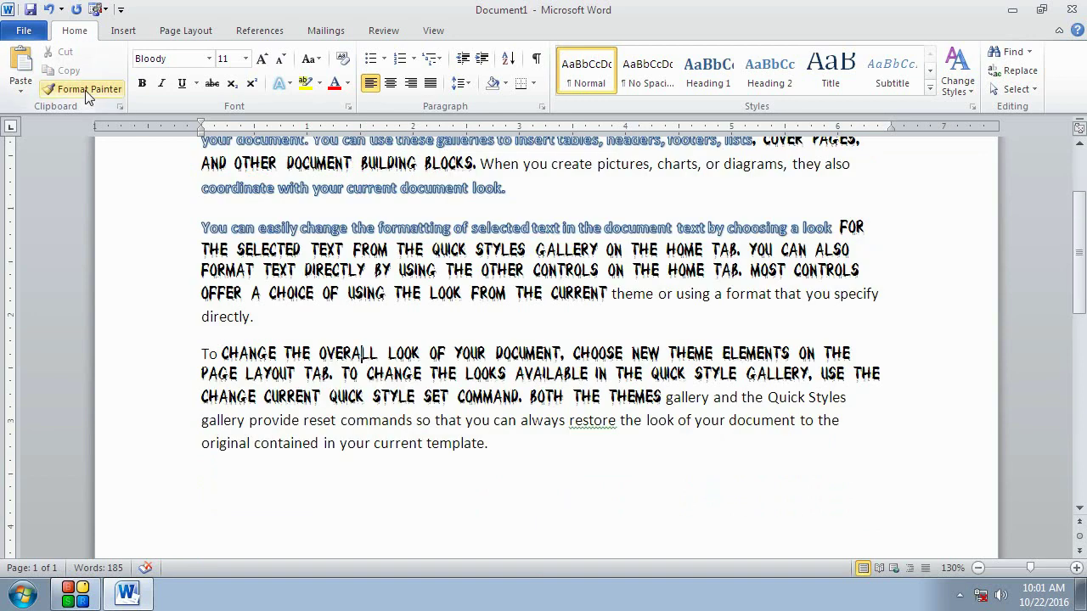
left_click(338, 186)
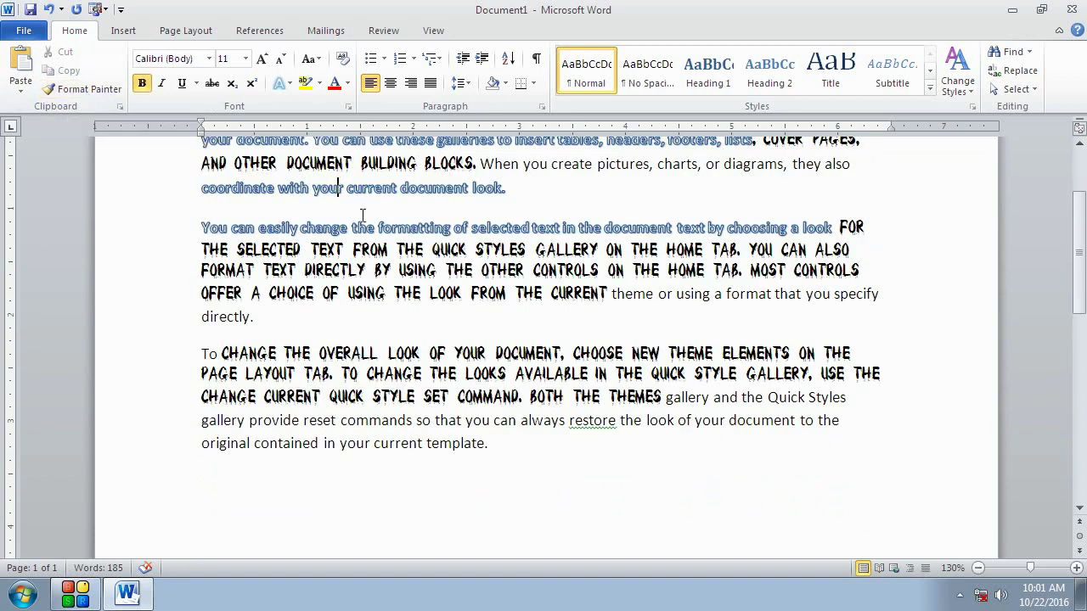
scroll(371, 220, "up", 3)
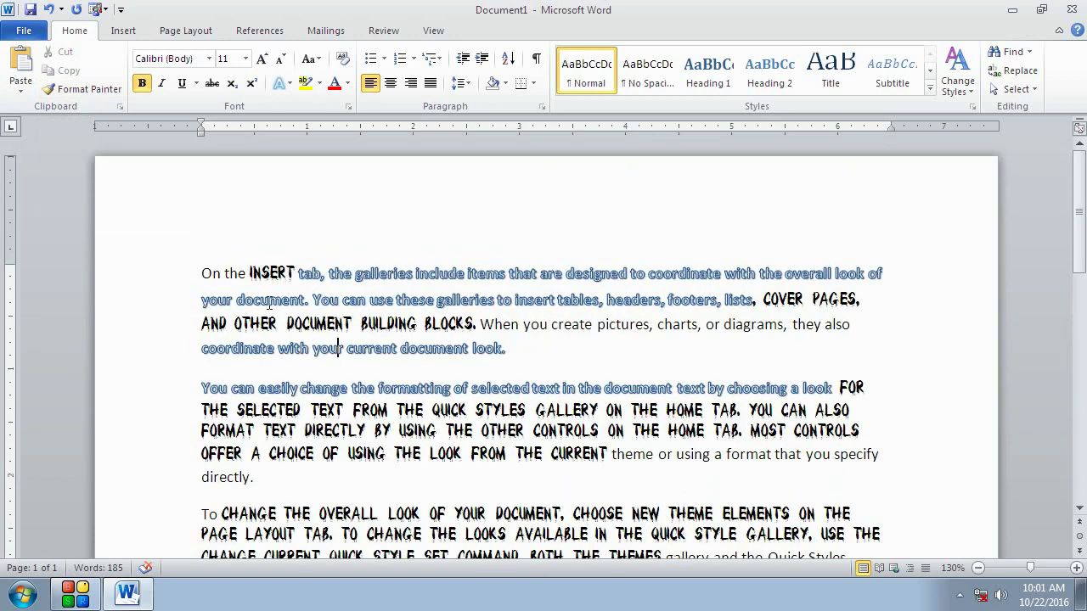
key("ctrl+a")
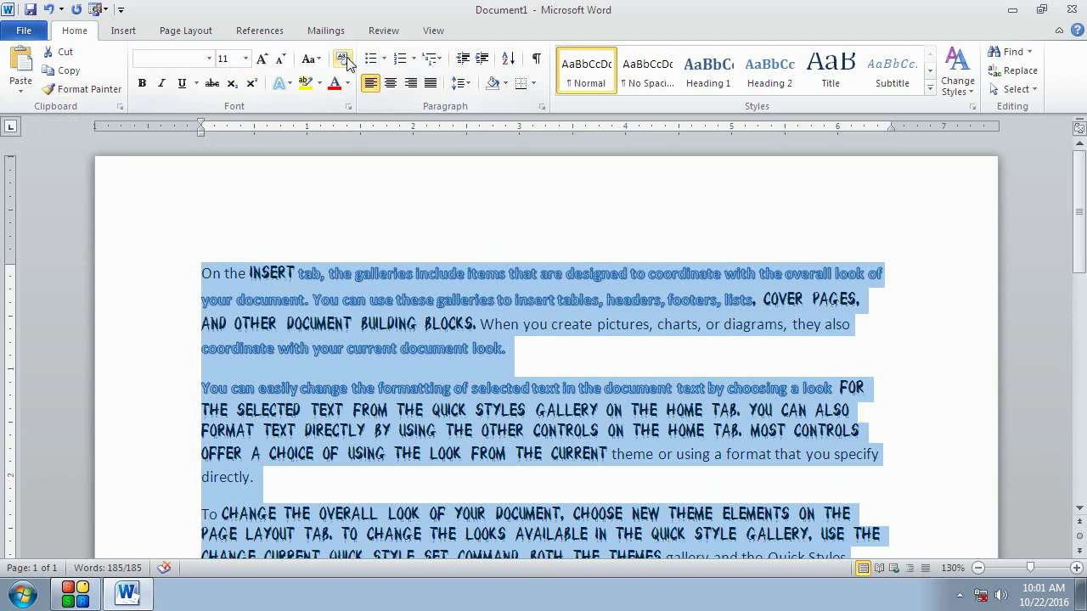
left_click(343, 59)
Set the phrase 'On the Insert tab' to 16 pt Bloody.
left_click(390, 296)
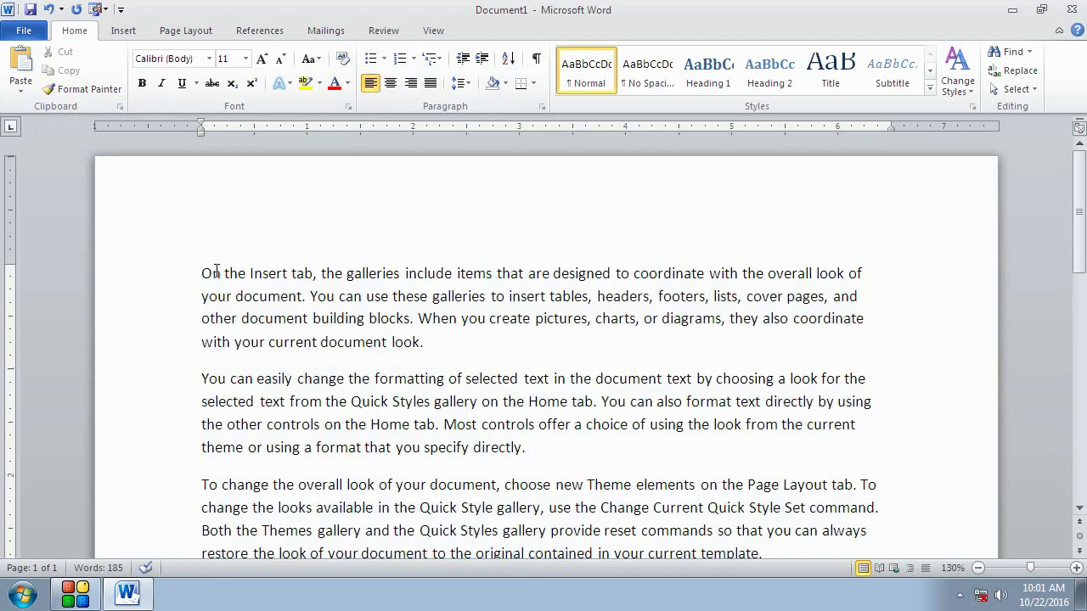
left_click_drag(203, 272, 313, 272)
left_click(246, 58)
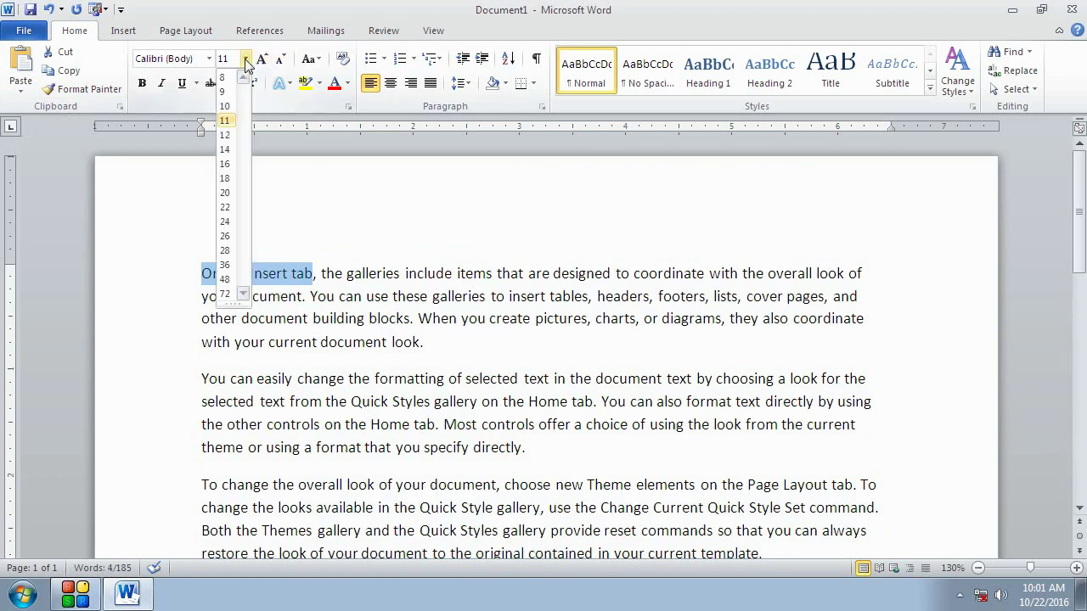
left_click(225, 164)
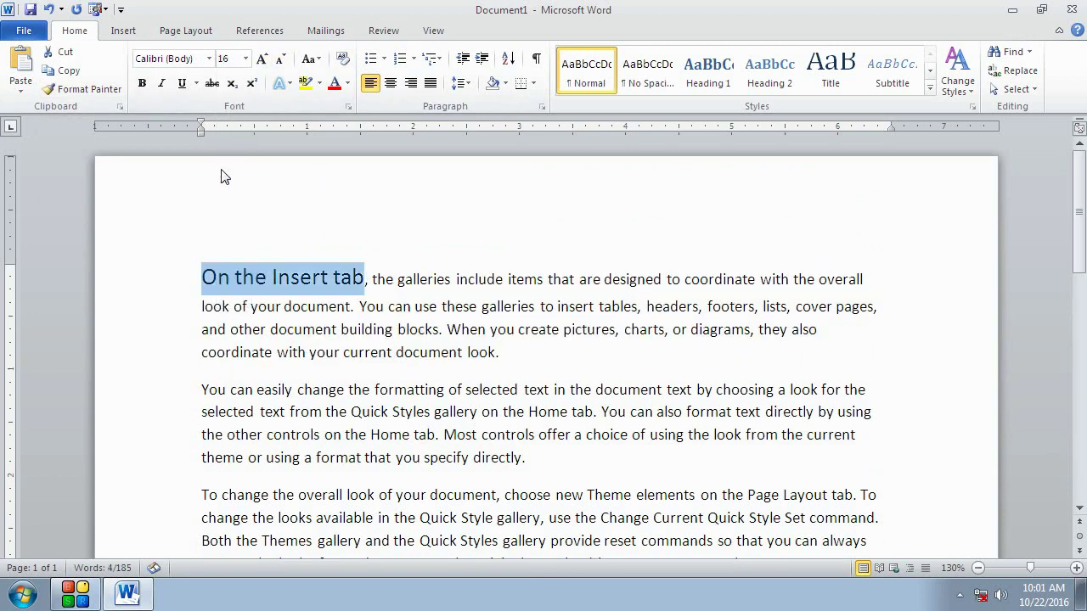
left_click(209, 58)
left_click(174, 154)
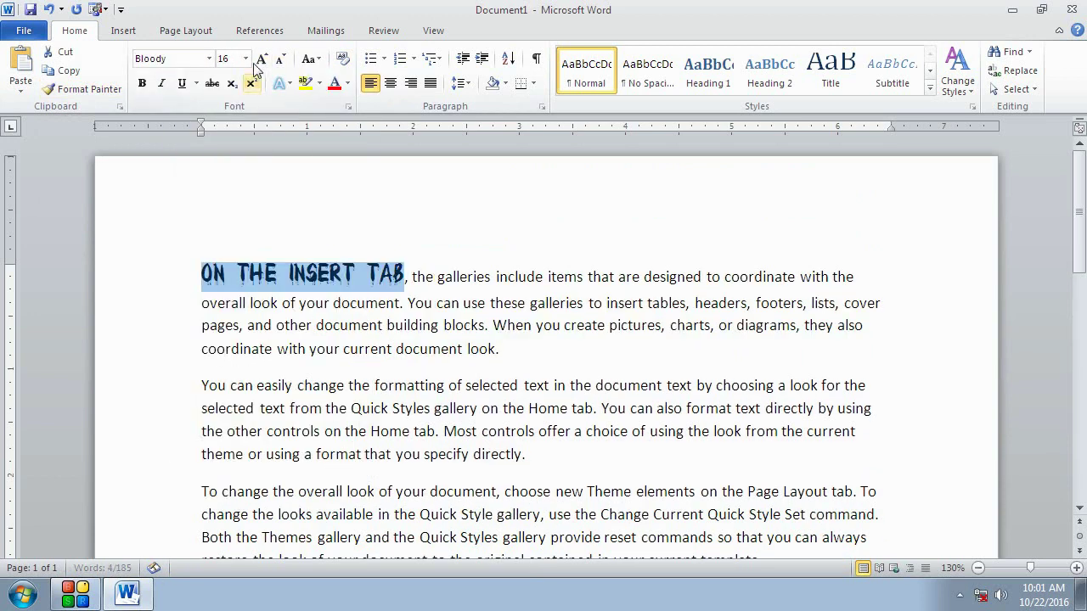
Make the phrase red, underlined, bold and italic.
left_click(332, 85)
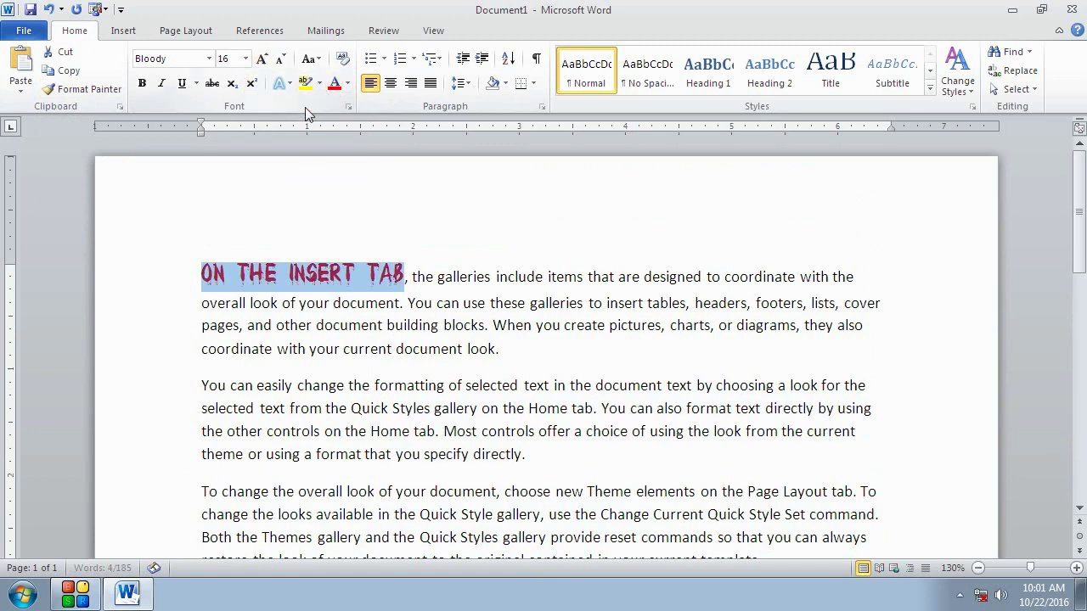
left_click(181, 83)
left_click(143, 83)
left_click(162, 83)
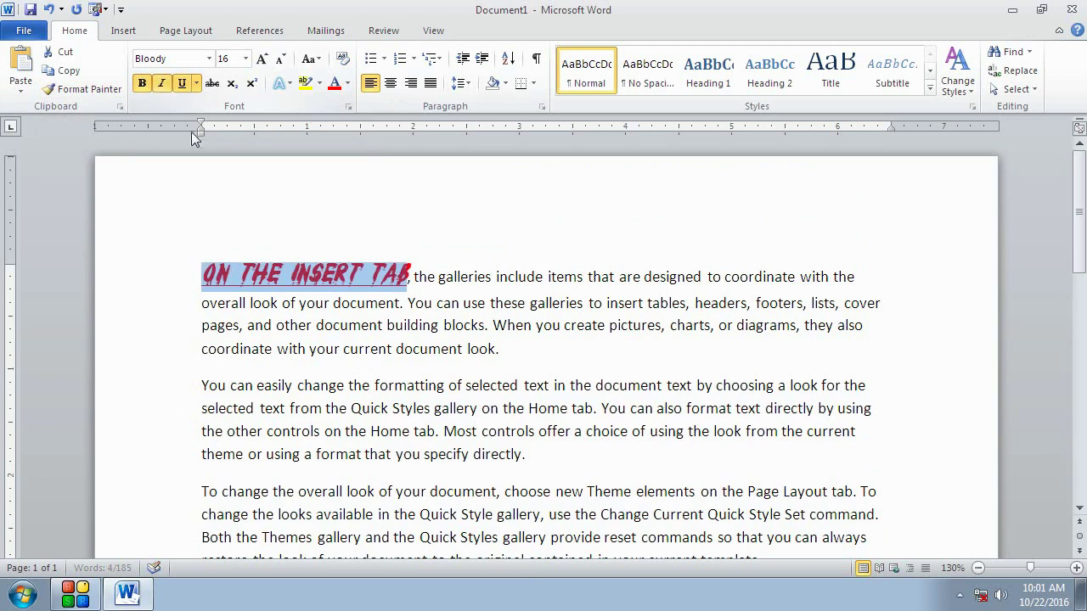
left_click(428, 277)
left_click_drag(410, 277, 207, 273)
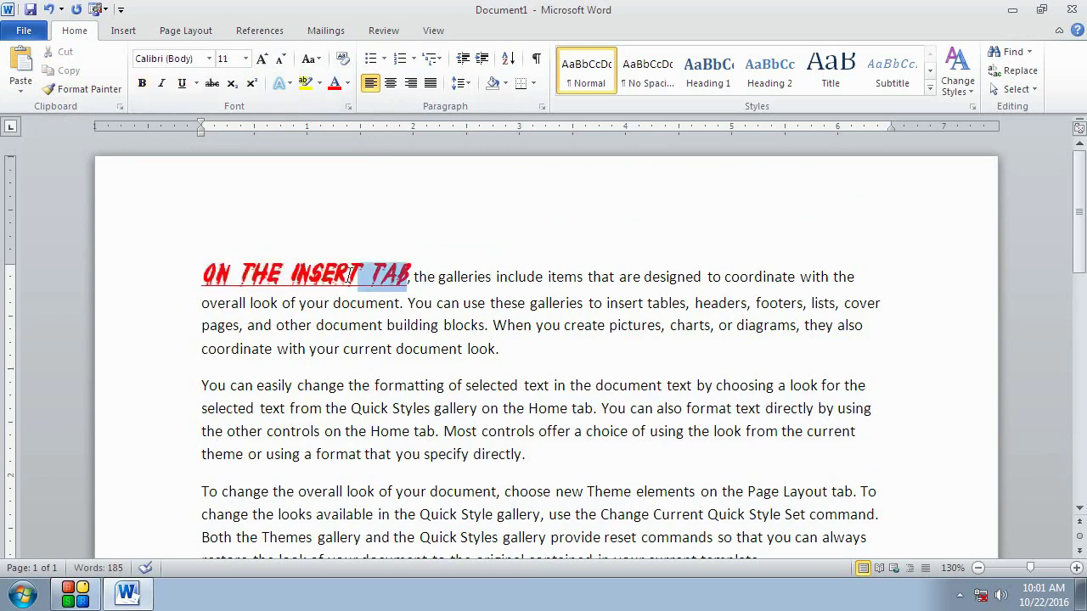
scroll(256, 314, "down", 1)
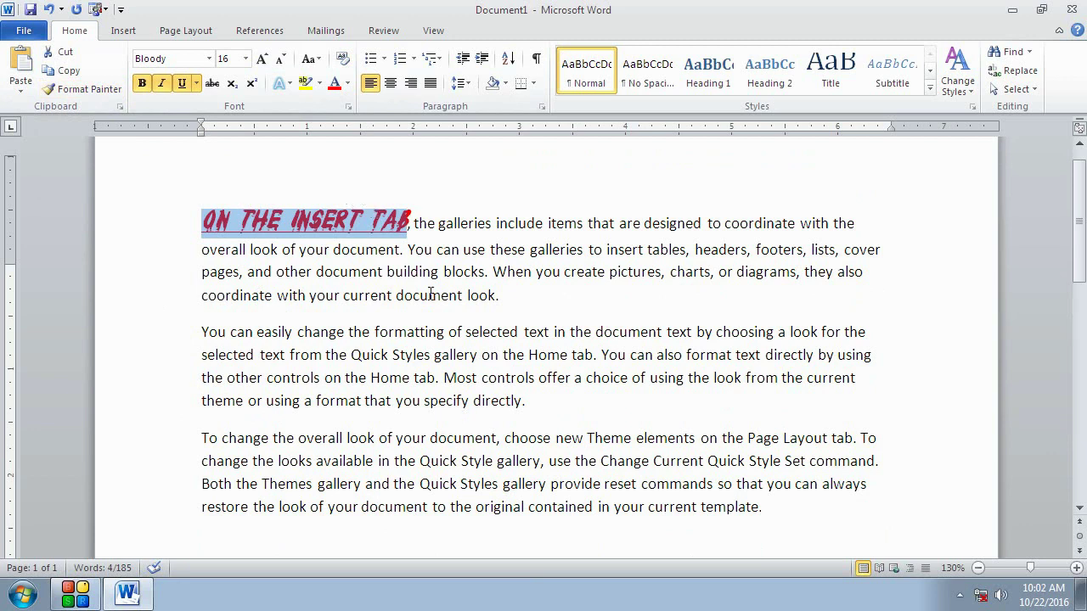
scroll(426, 293, "down", 1)
Paste the title's red, bold, italic, underlined 16 pt Bloody formatting onto "You can easily change" with Ctrl+Shift+V.
left_click(374, 301)
scroll(303, 340, "down", 1)
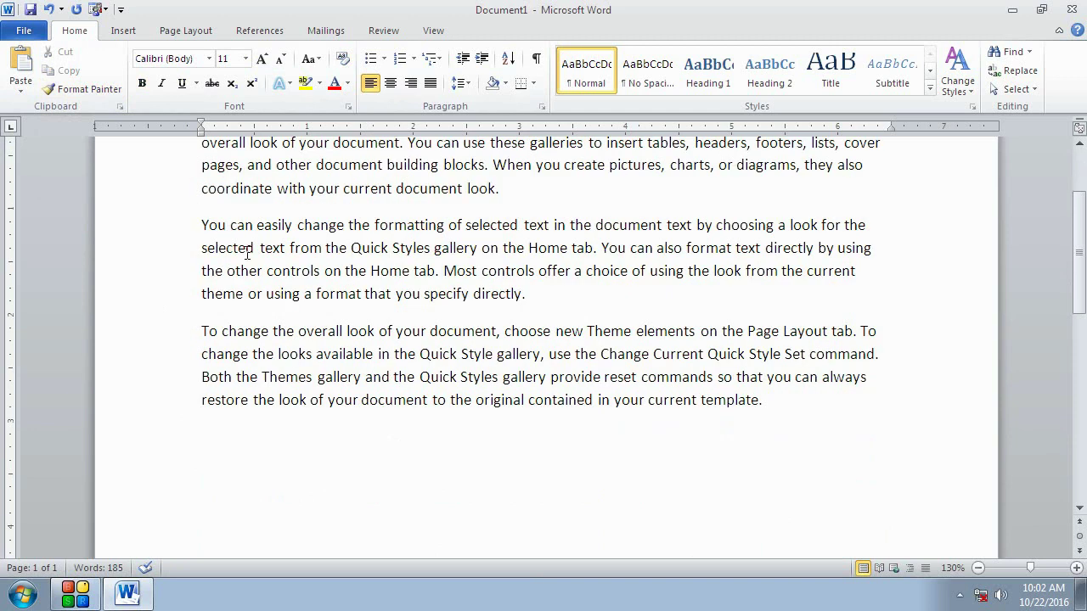
scroll(227, 236, "up", 2)
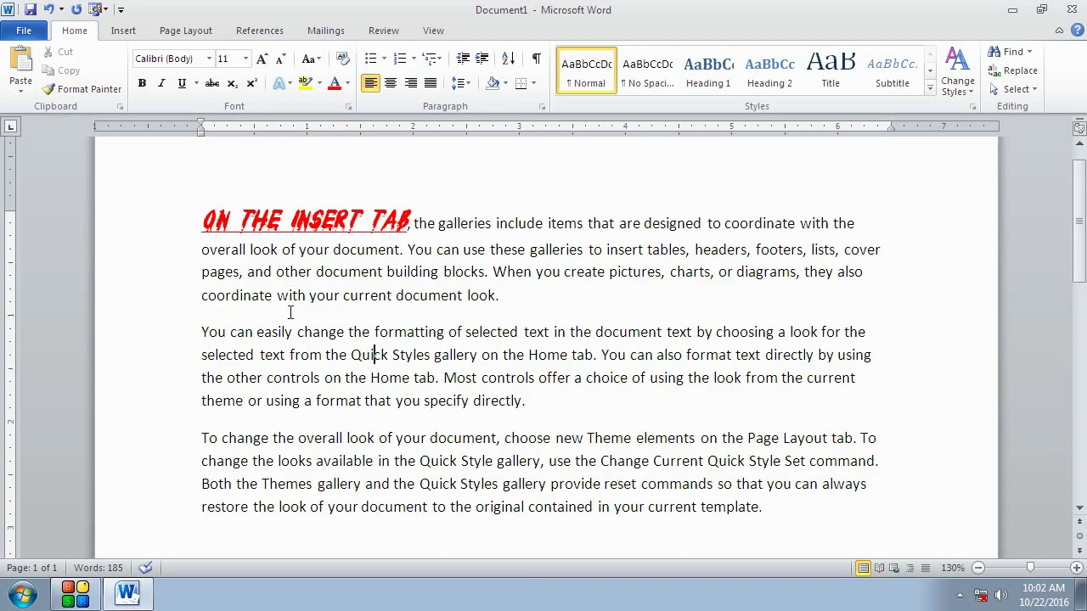
scroll(290, 321, "down", 1)
left_click_drag(195, 279, 320, 281)
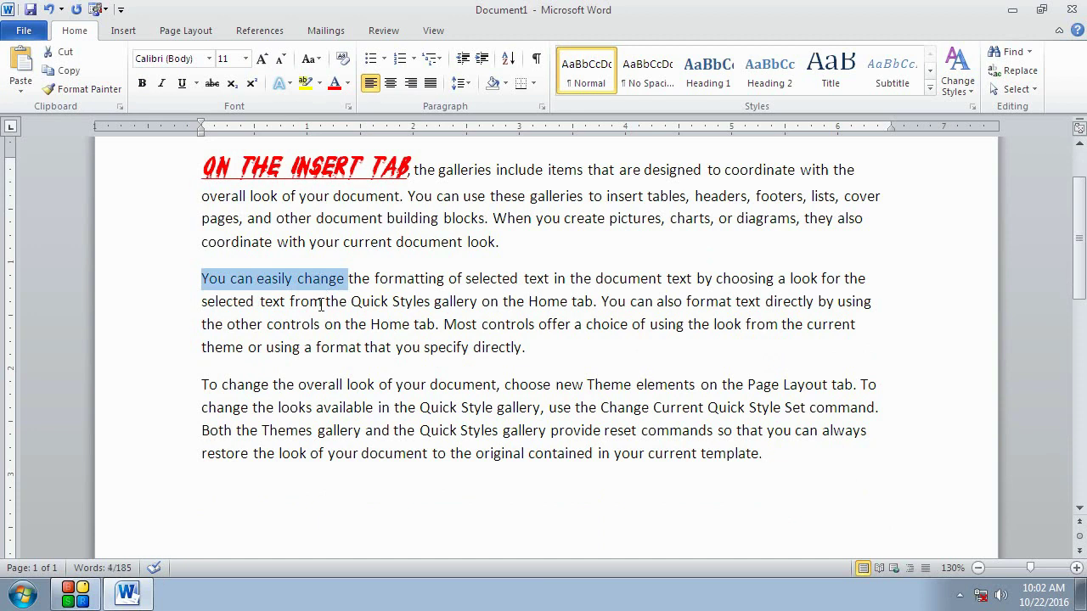
key("ctrl+shift+v")
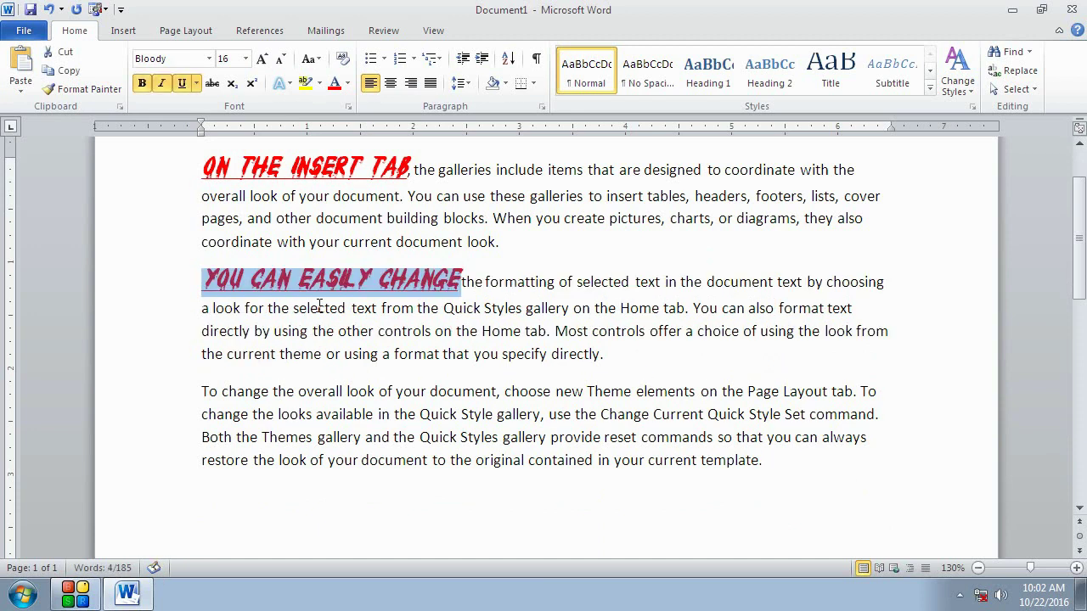
left_click(526, 287)
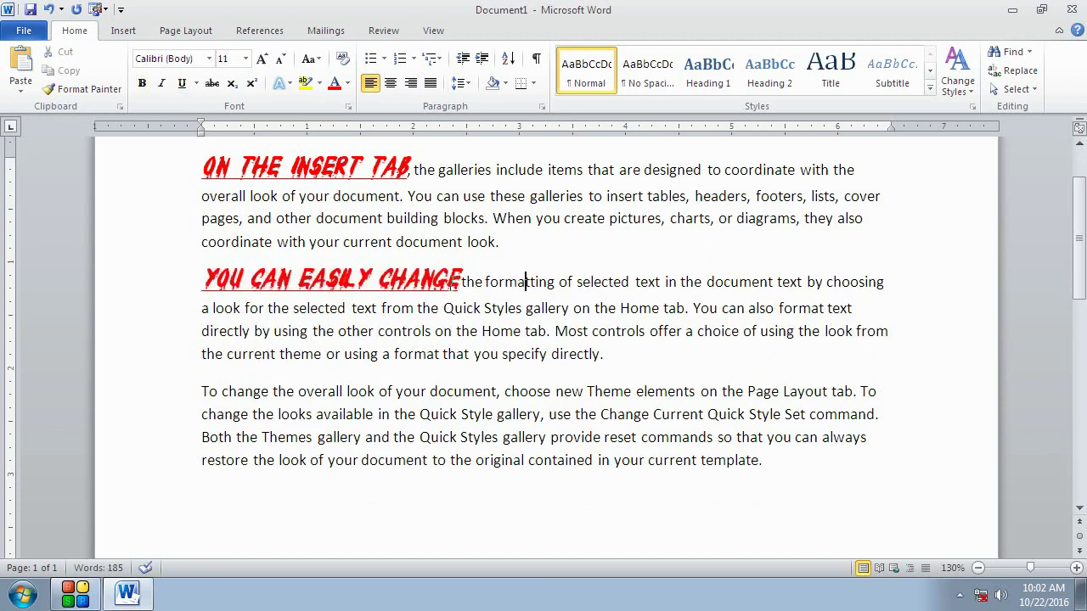
left_click_drag(461, 283, 242, 295)
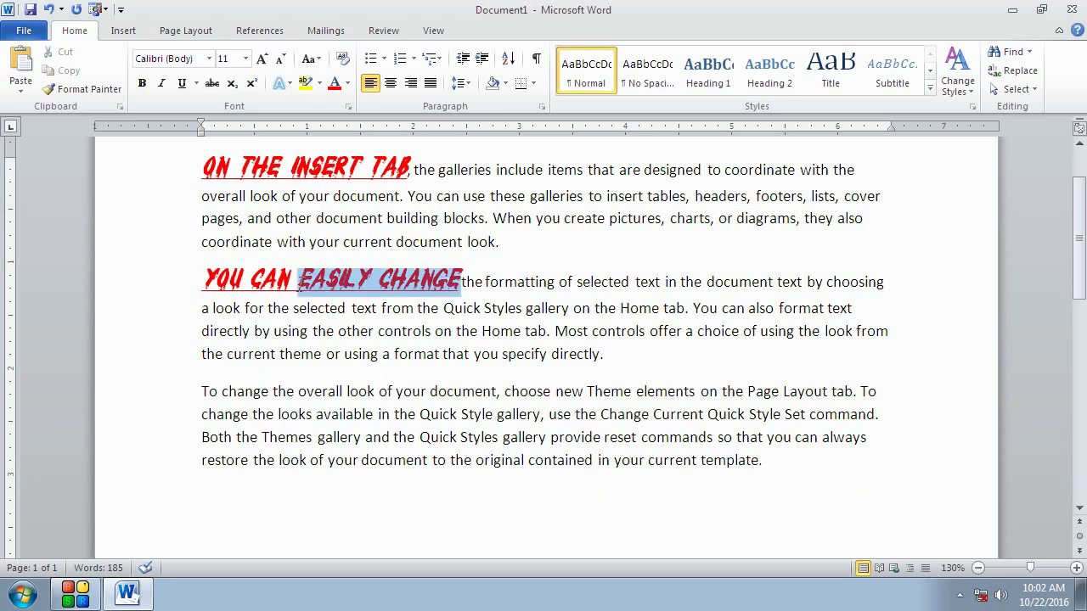
left_click(262, 283)
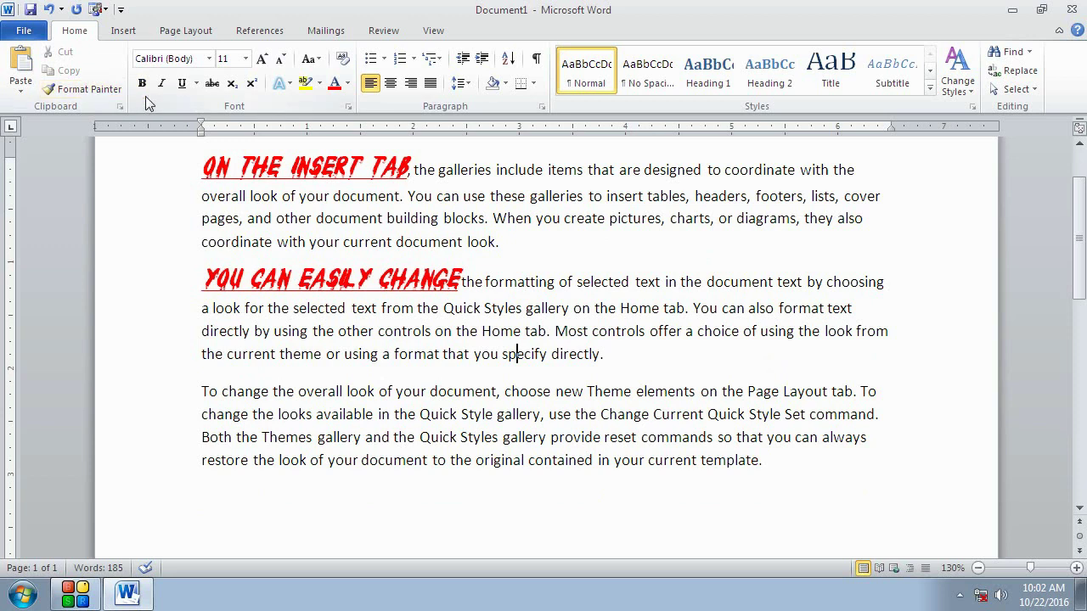
In the Font dialog, set "specify" to Aharoni, Bold Italic, 12 pt.
left_click(96, 96)
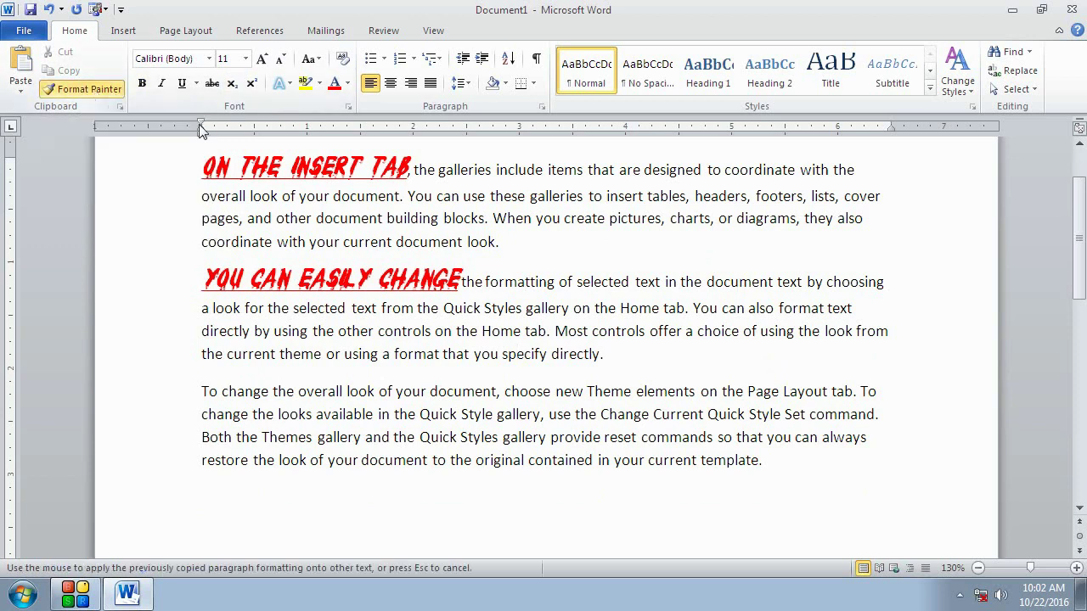
left_click(349, 110)
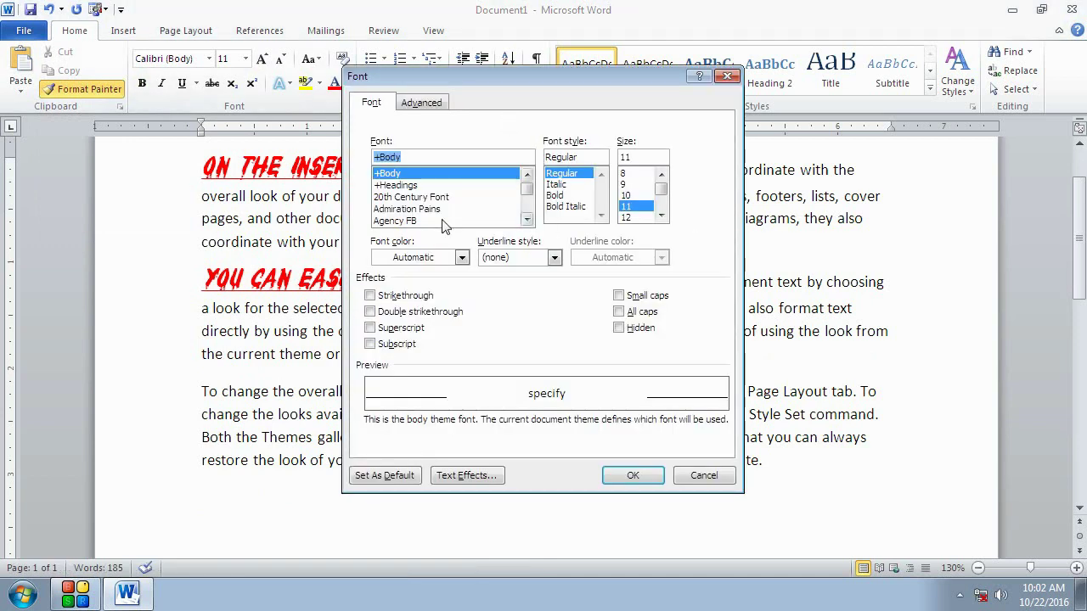
left_click(435, 199)
scroll(532, 225, "down", 1)
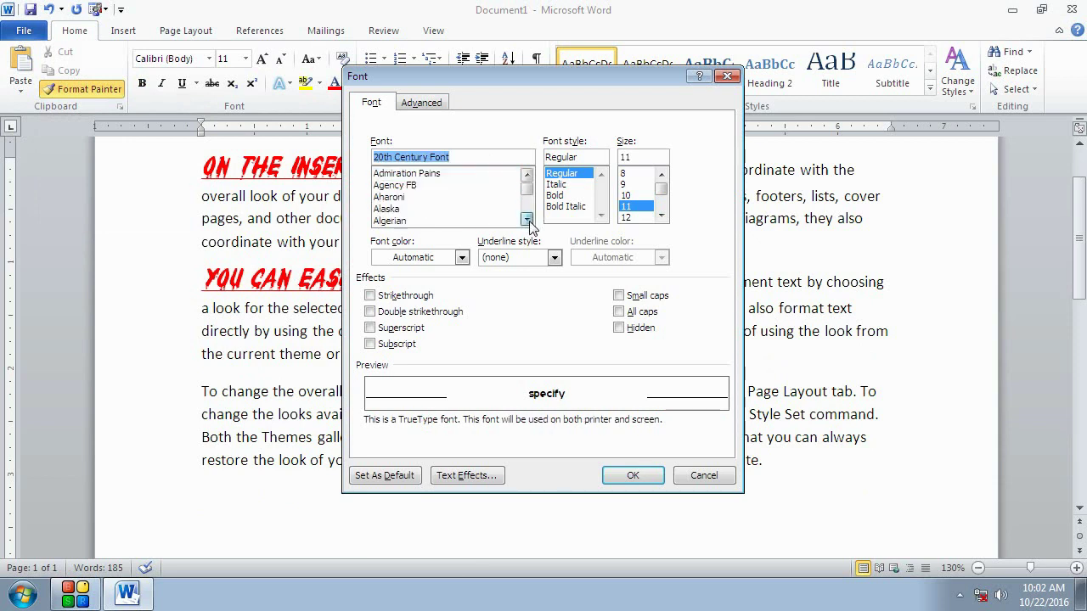
left_click(416, 197)
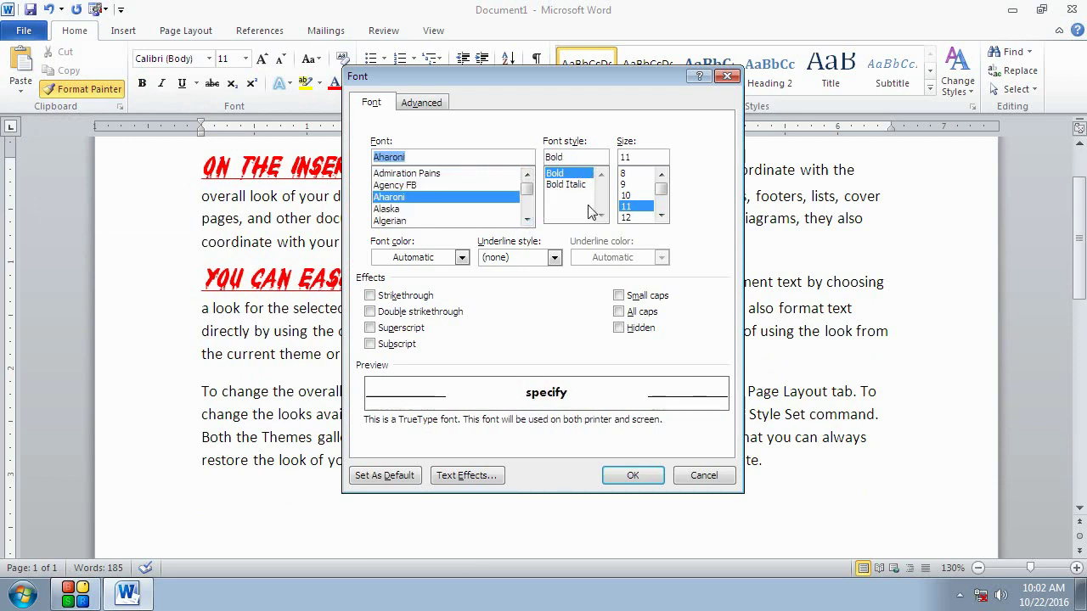
left_click(580, 185)
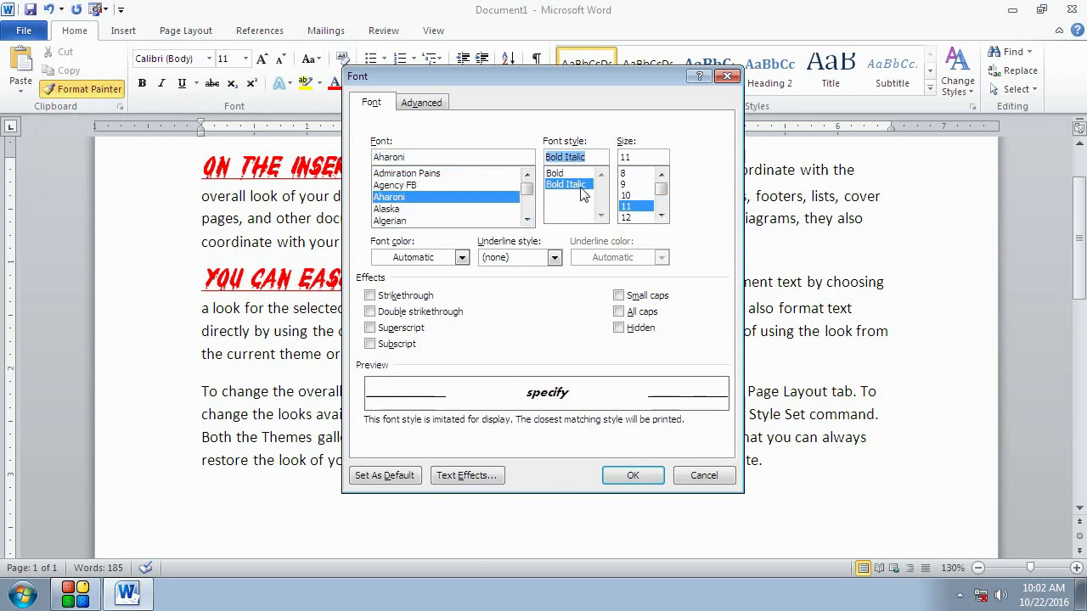
left_click(639, 218)
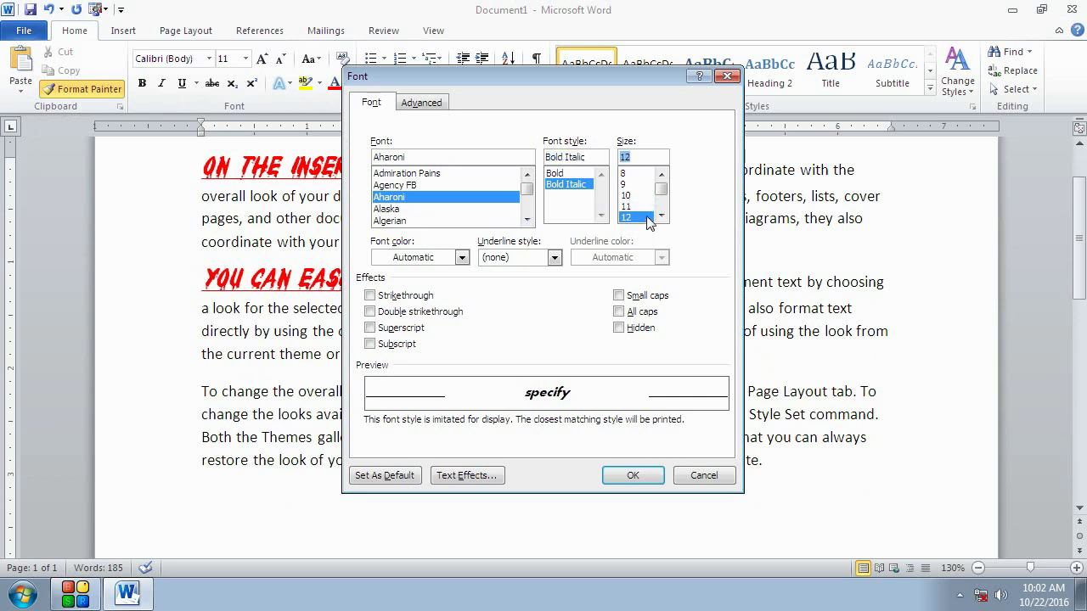
Give "specify" a gold font colour and a green double underline, then confirm.
left_click(463, 259)
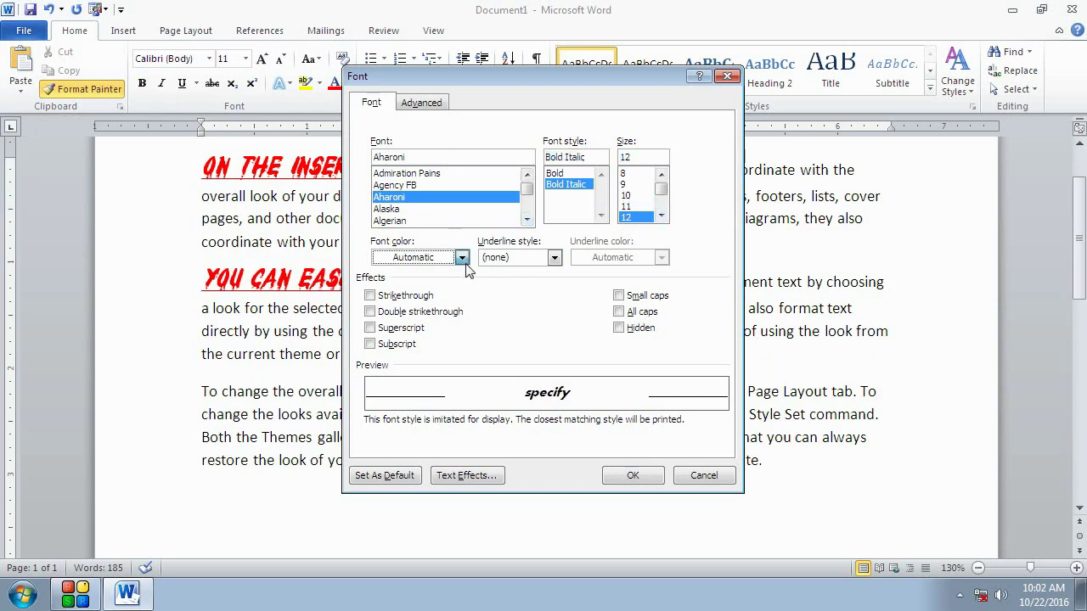
left_click(408, 401)
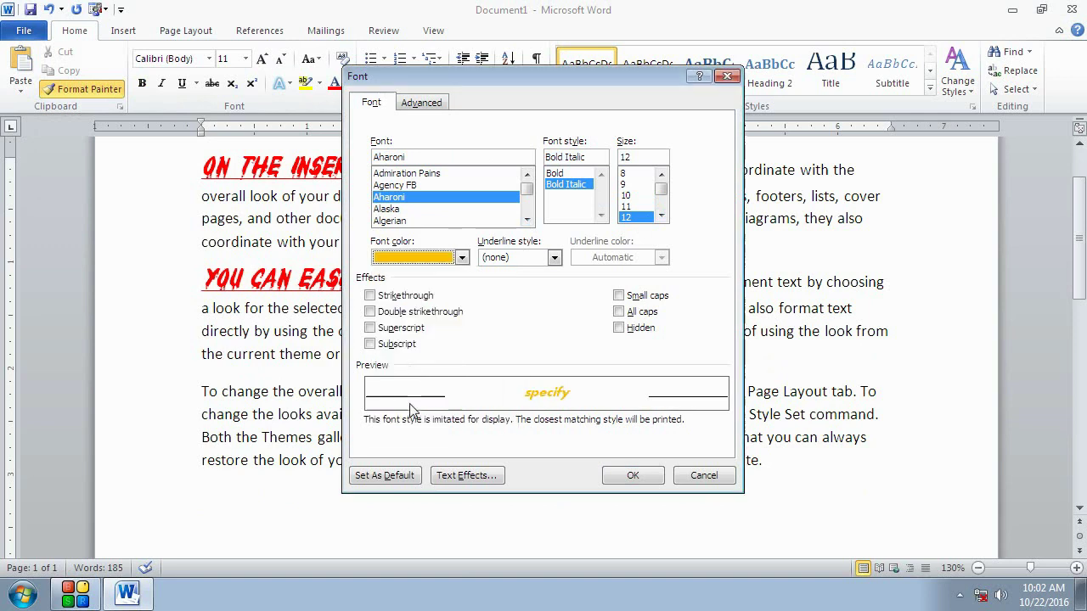
left_click(370, 313)
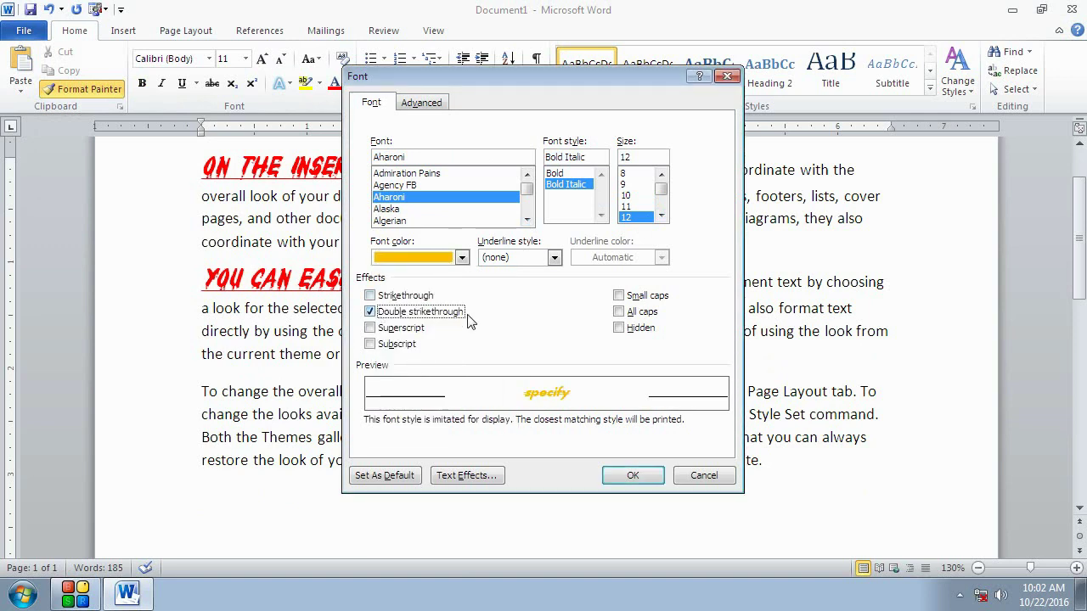
left_click(371, 311)
left_click(553, 258)
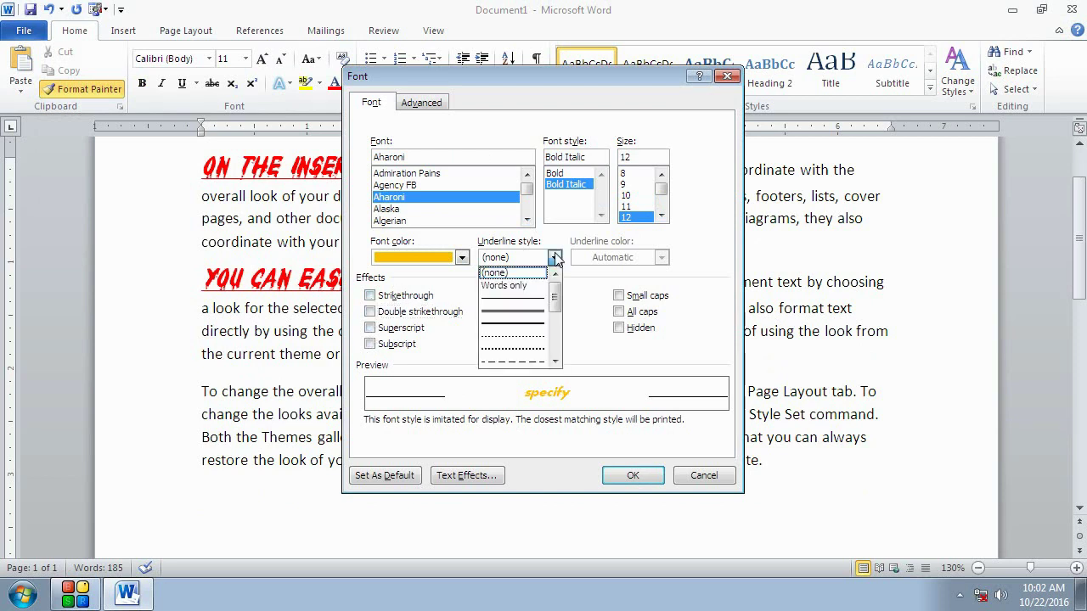
left_click(523, 299)
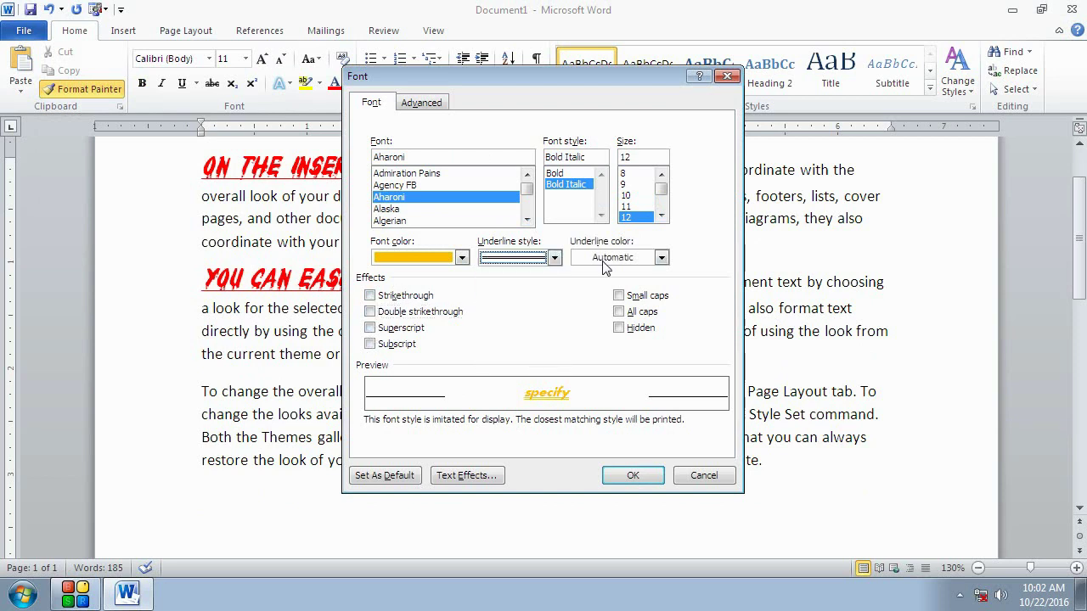
left_click(661, 257)
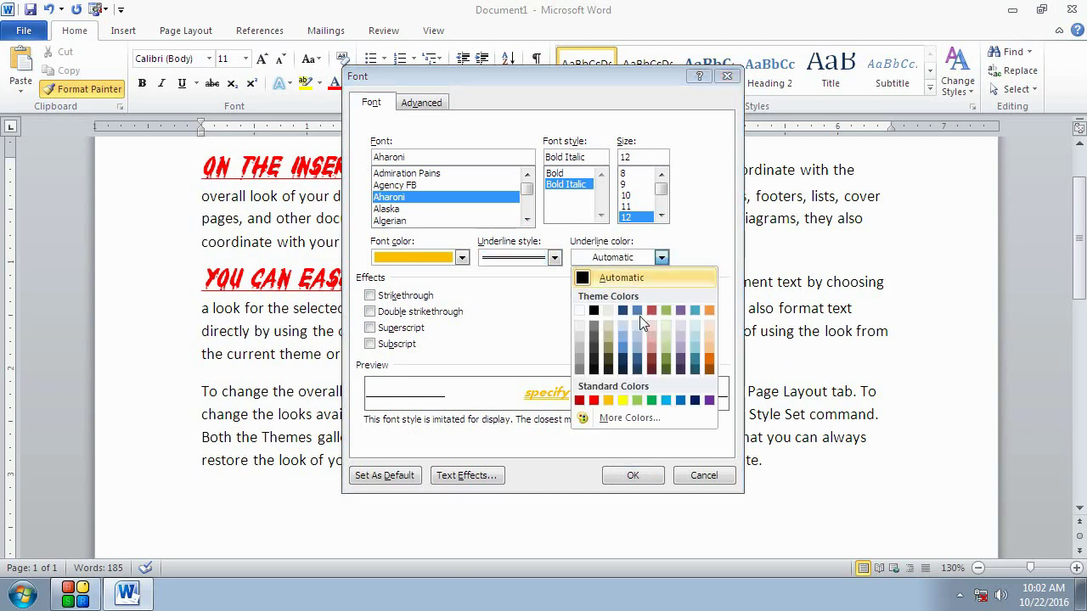
left_click(652, 400)
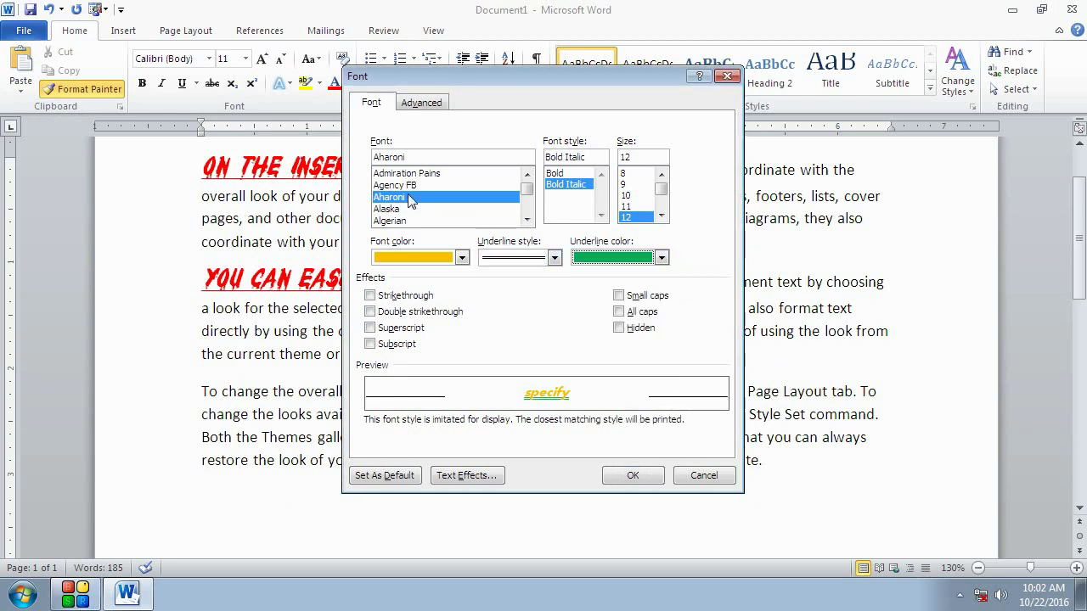
left_click(654, 480)
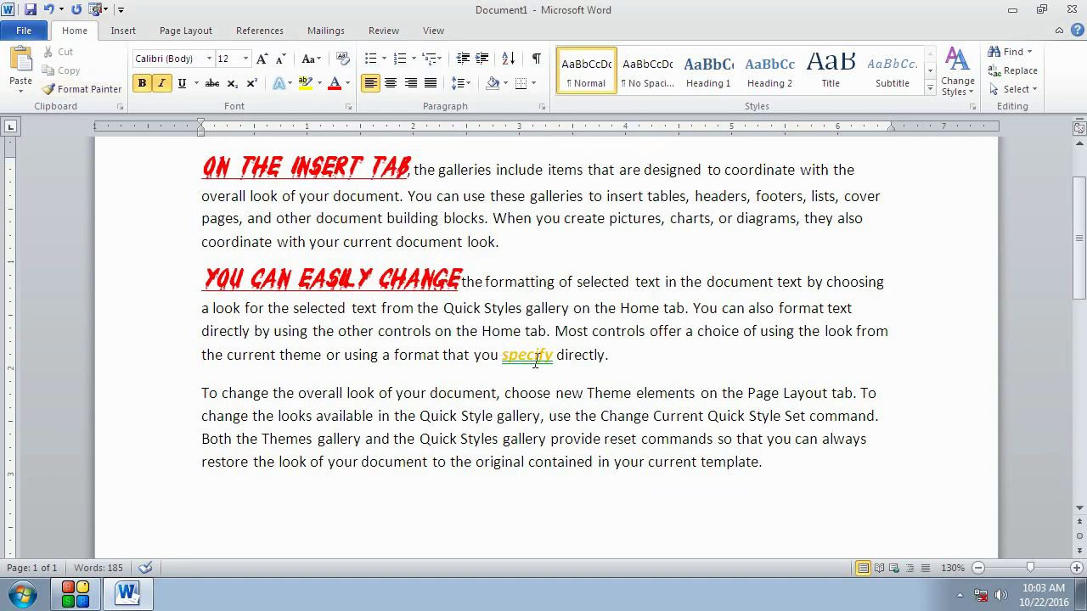
Use Format Painter to paint the red underlined formatting from "galleries" through the Quick Styles gallery text.
left_click(83, 88)
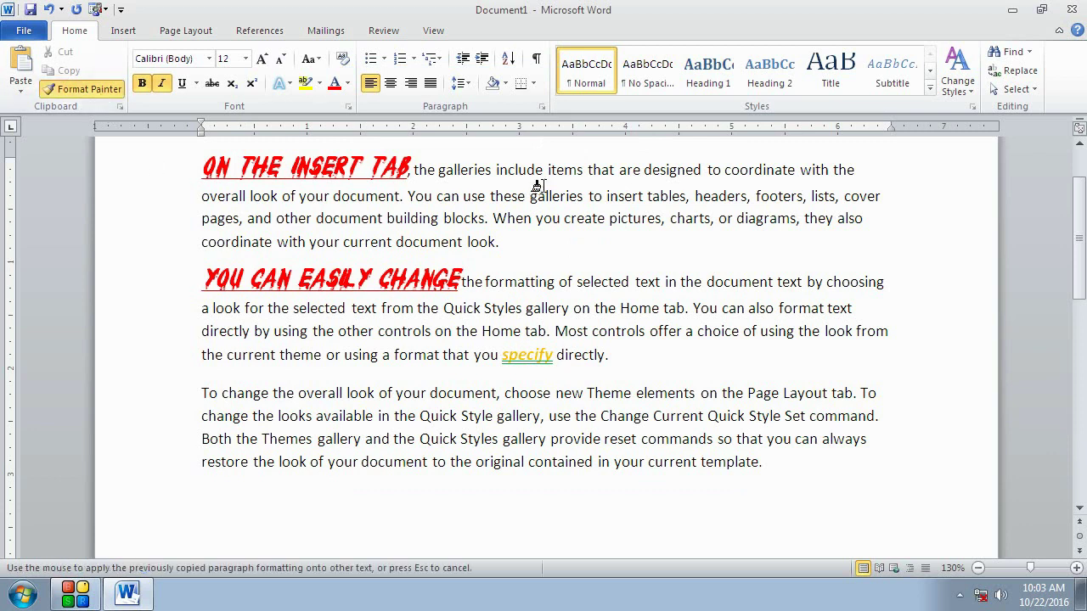
left_click_drag(545, 196, 558, 197)
left_click(83, 92)
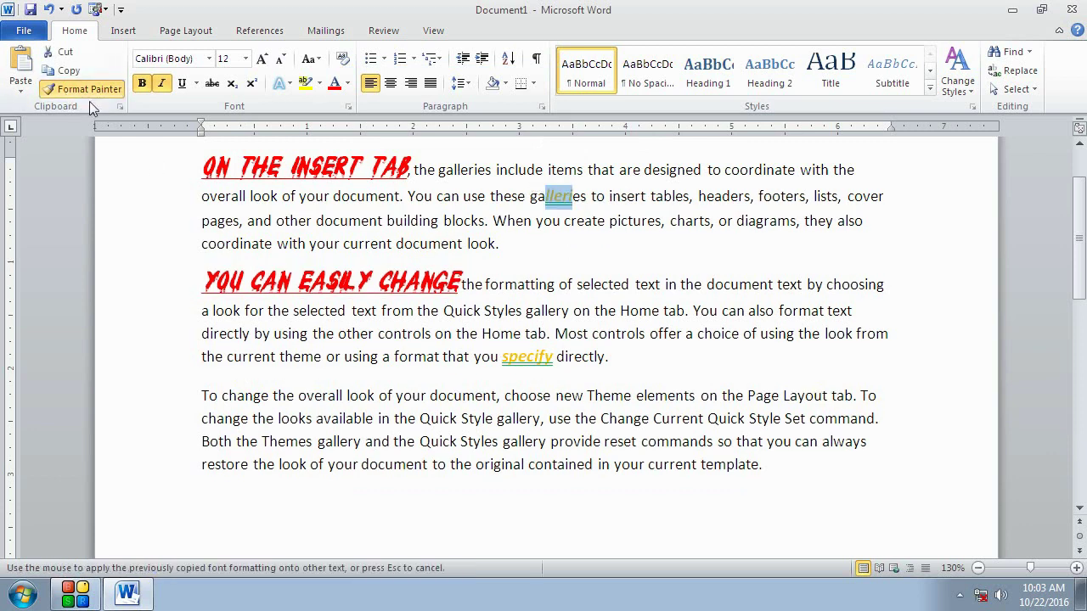
left_click_drag(438, 169, 561, 309)
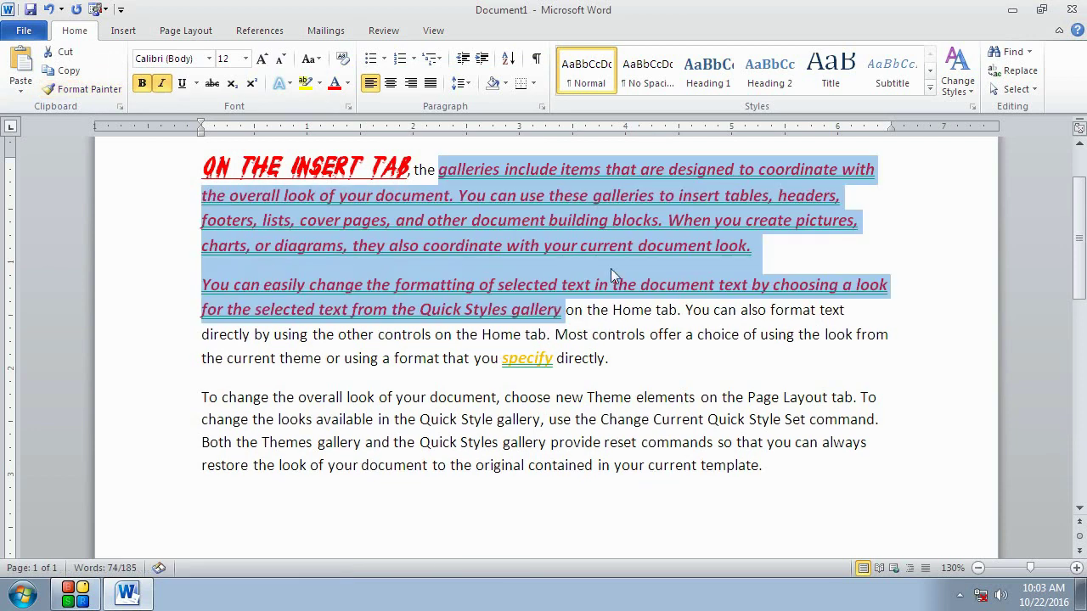
left_click(755, 245)
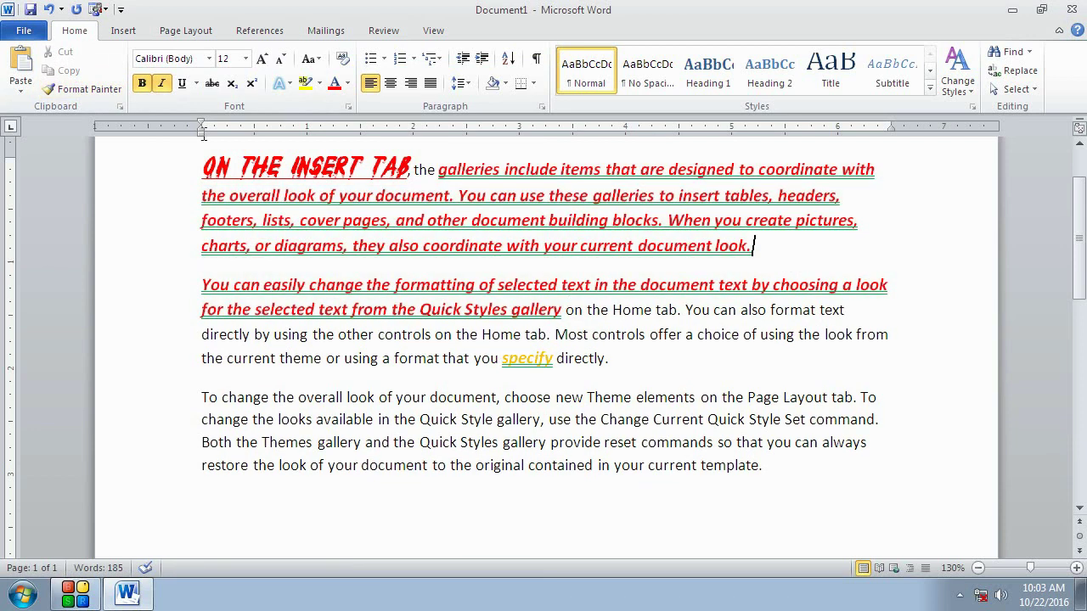
Paint the formatting through to "original", then undo the painted changes with Ctrl+Z twice.
left_click(84, 88)
left_click_drag(351, 309, 484, 465)
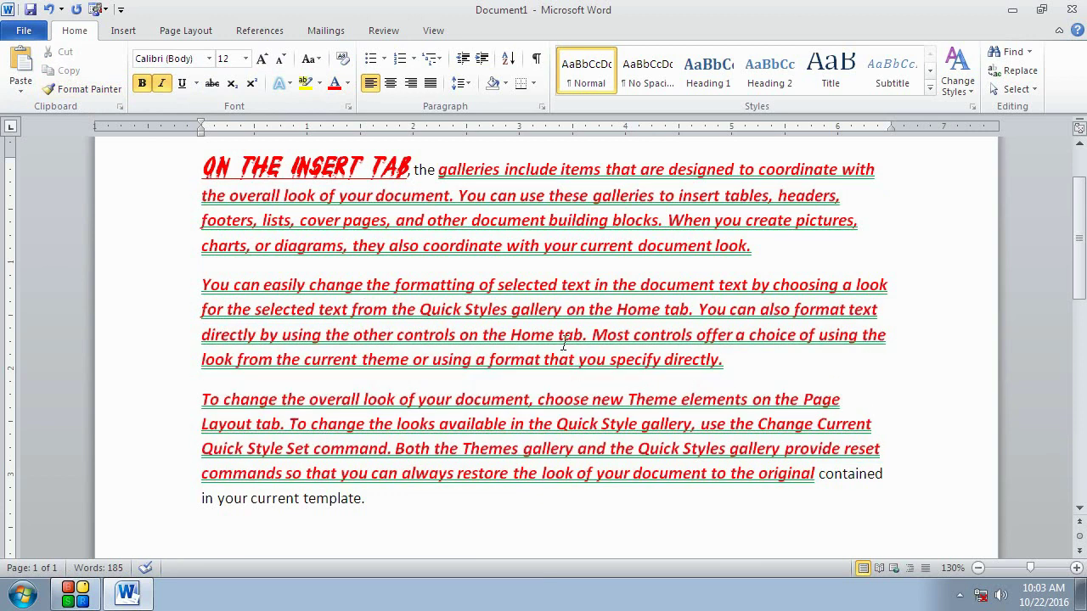
left_click_drag(345, 515, 410, 404)
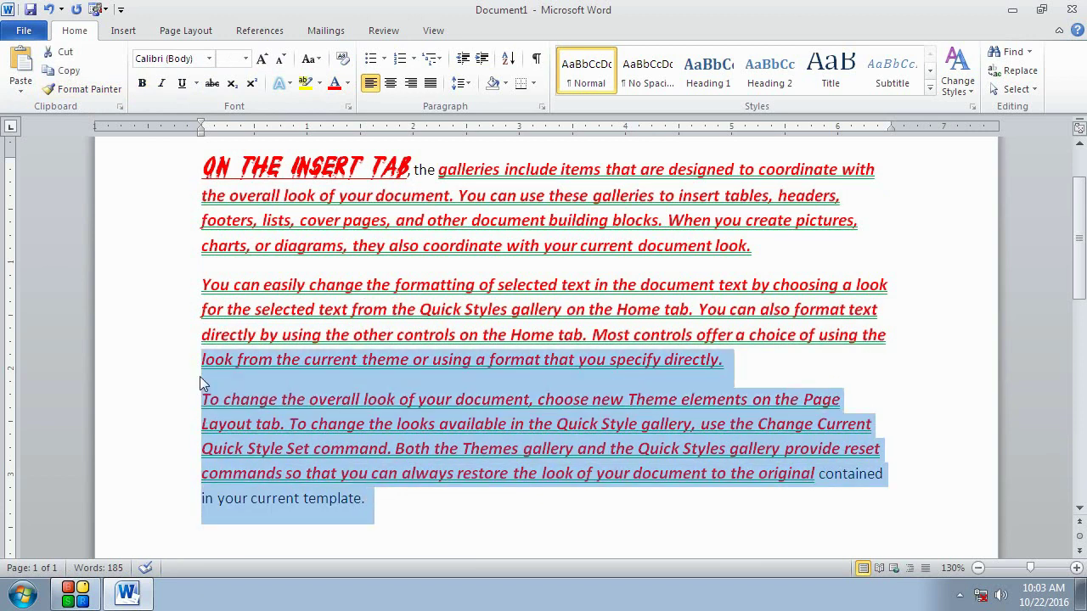
left_click(410, 403)
key("ctrl+z")
key("ctrl+z")
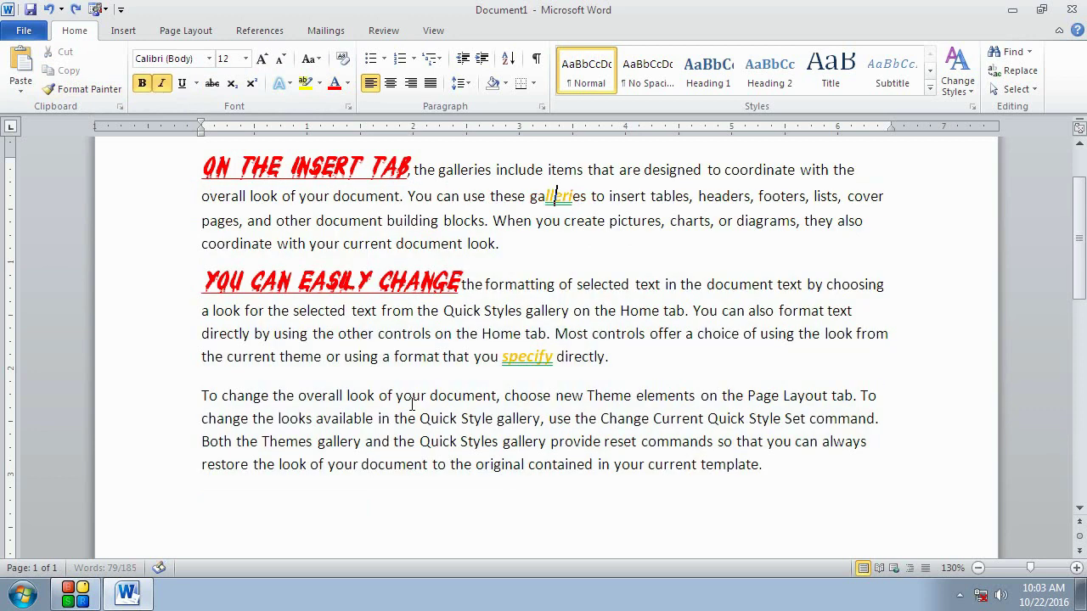
key("ctrl+z")
key("ctrl+z")
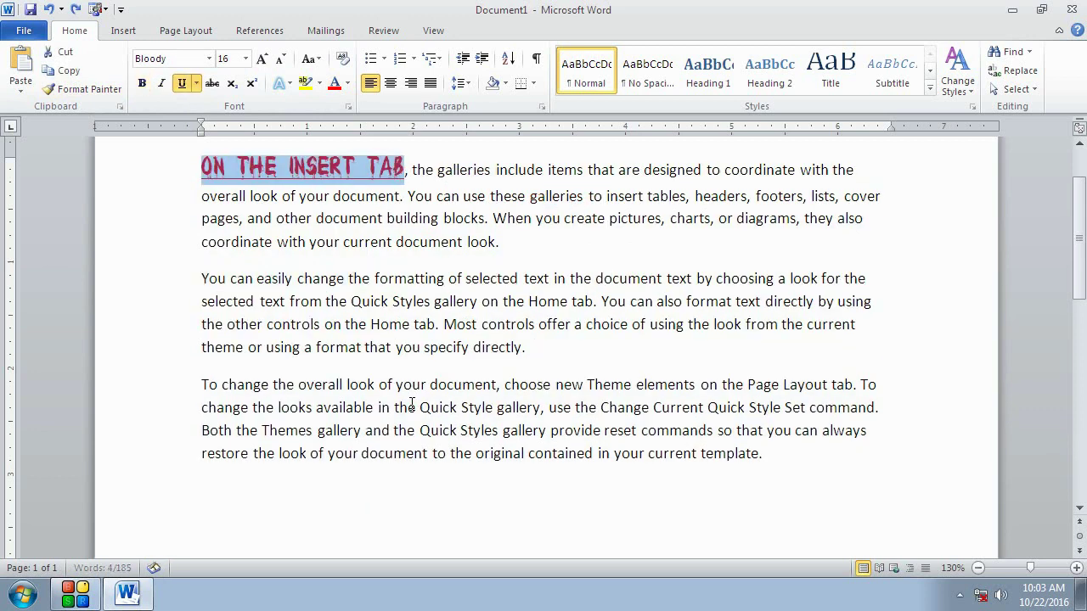